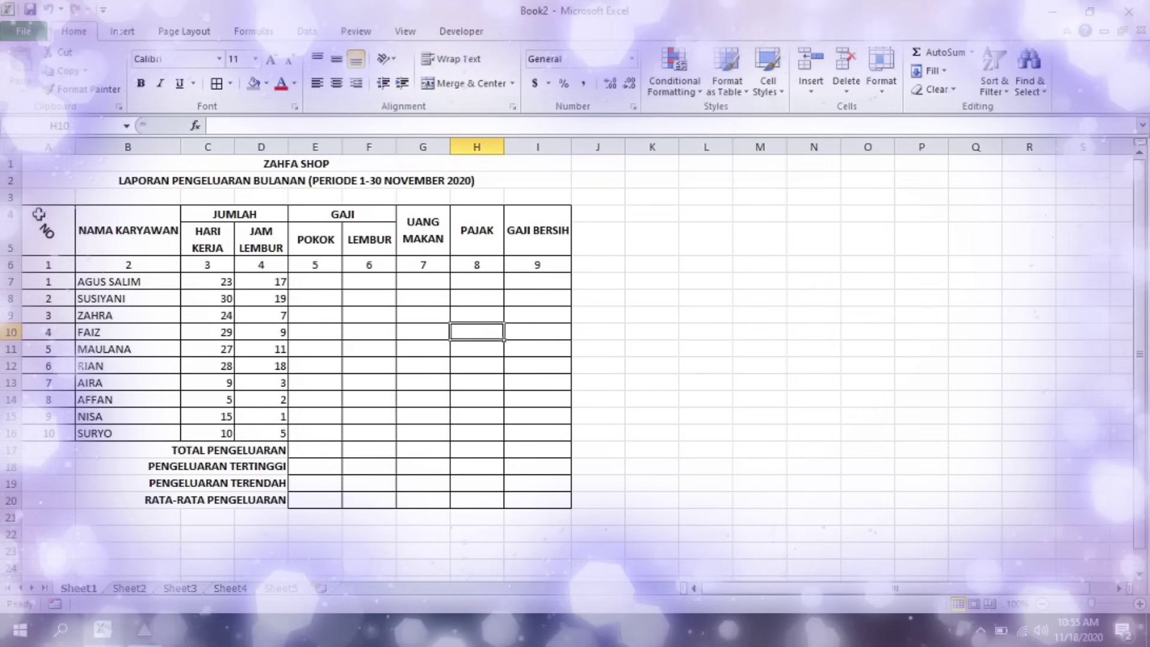
- Fill the header block A4:I5 with the standard Green colour
drag(46, 227, 537, 239)
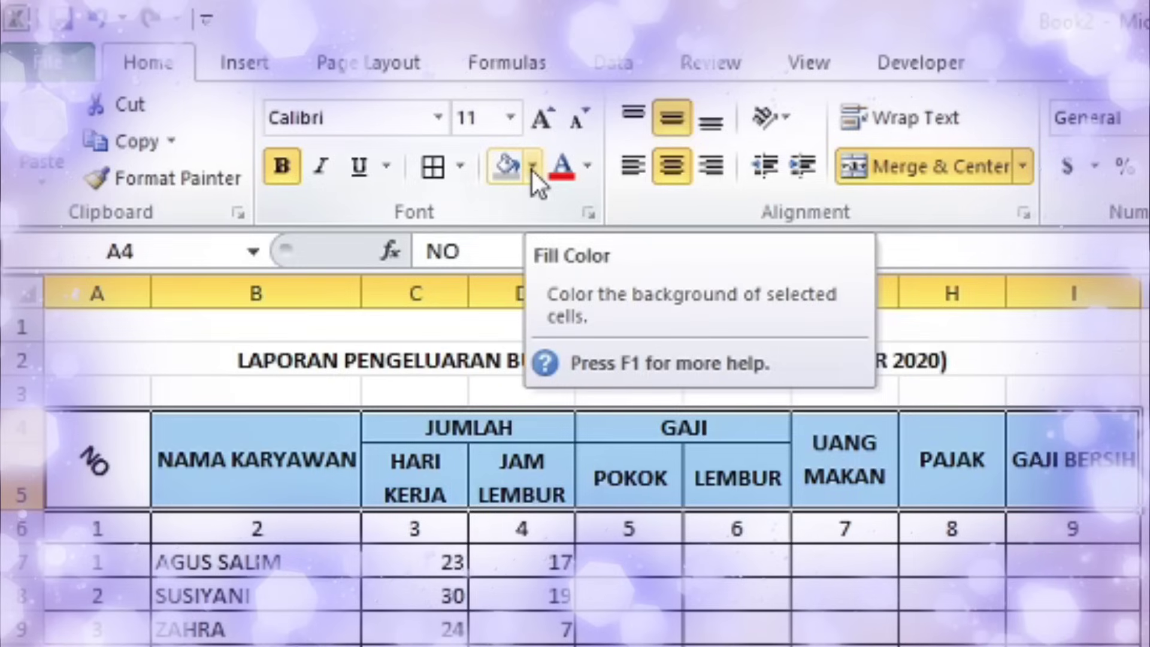
click(531, 170)
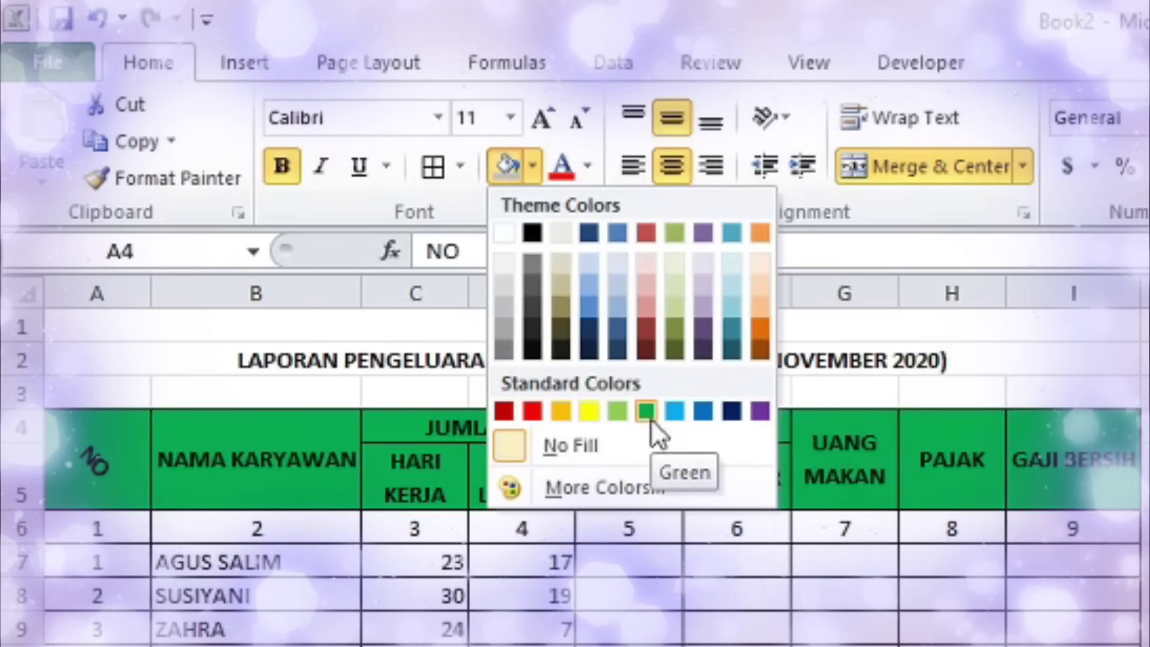
click(649, 416)
click(336, 315)
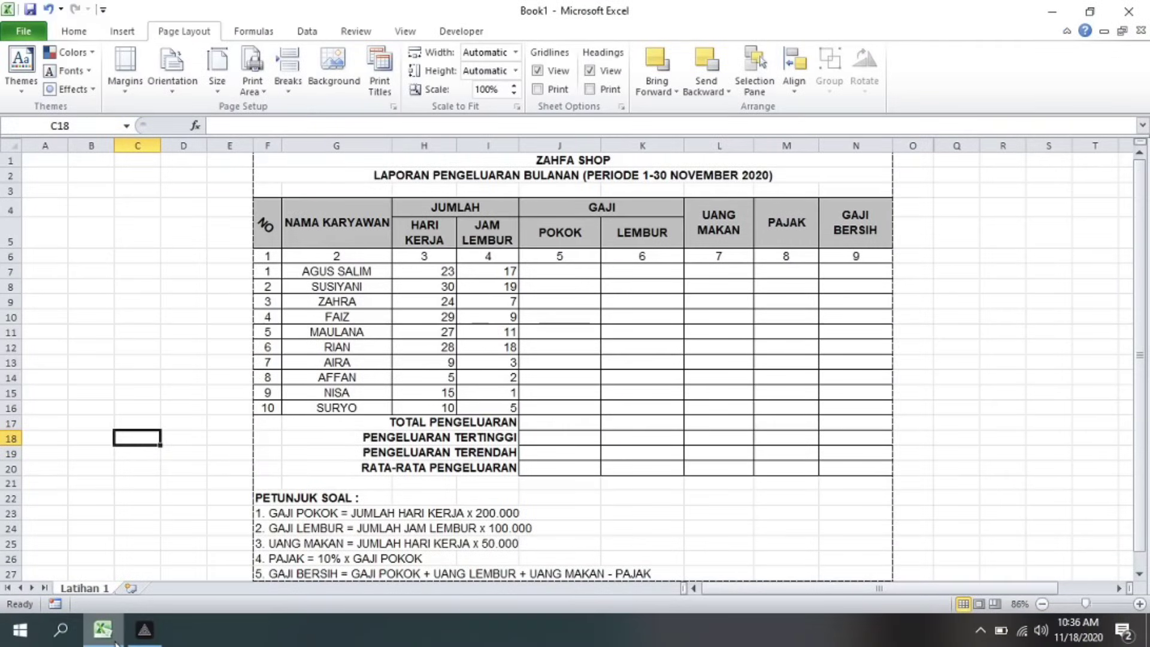
- Select F1:N27 in the finished report, then bring up the blank Book2 workbook
drag(554, 161, 577, 569)
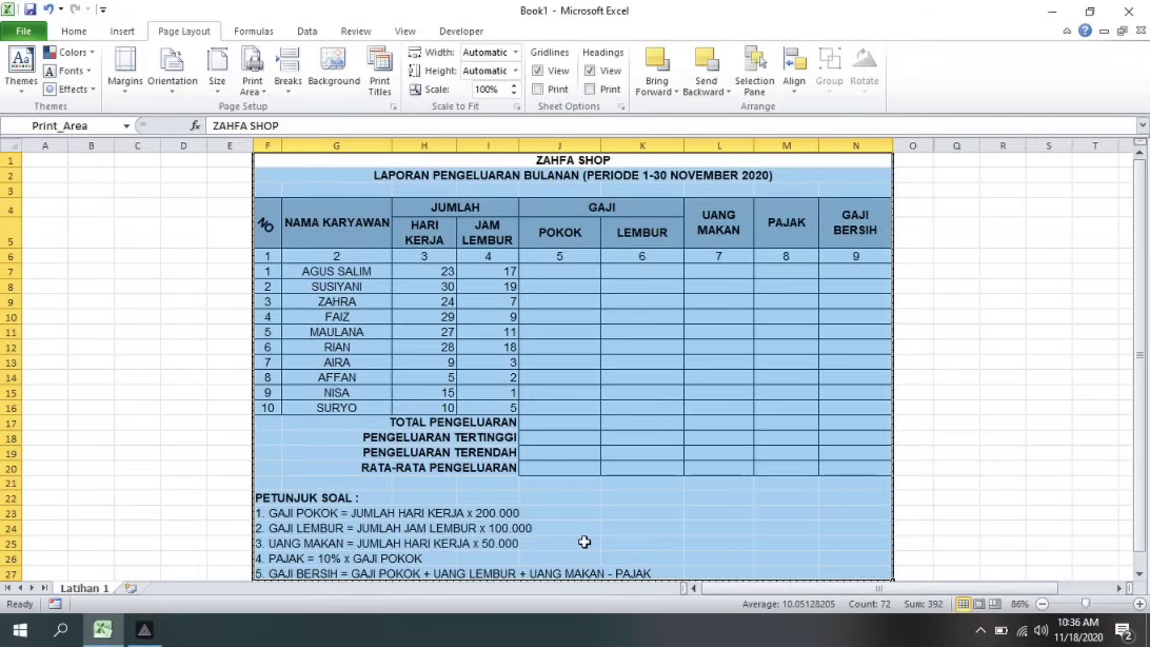
key(ctrl+n)
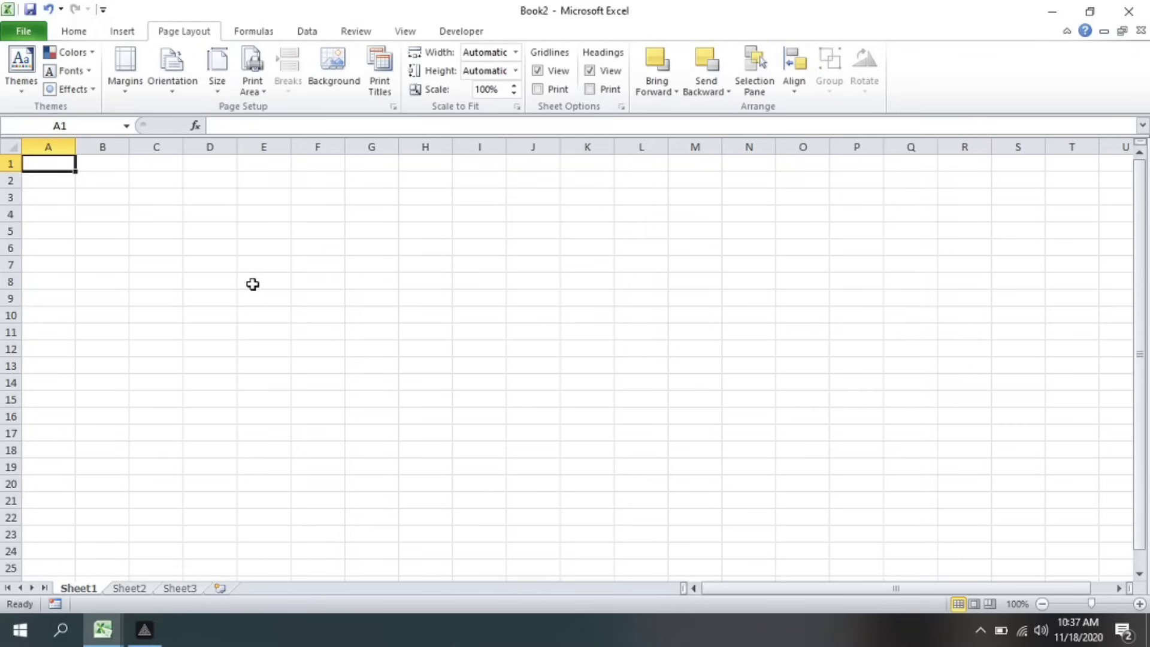
- Select a few cells in the blank workbook's Sheet1, then go through Sheet2 to Sheet3
click(259, 270)
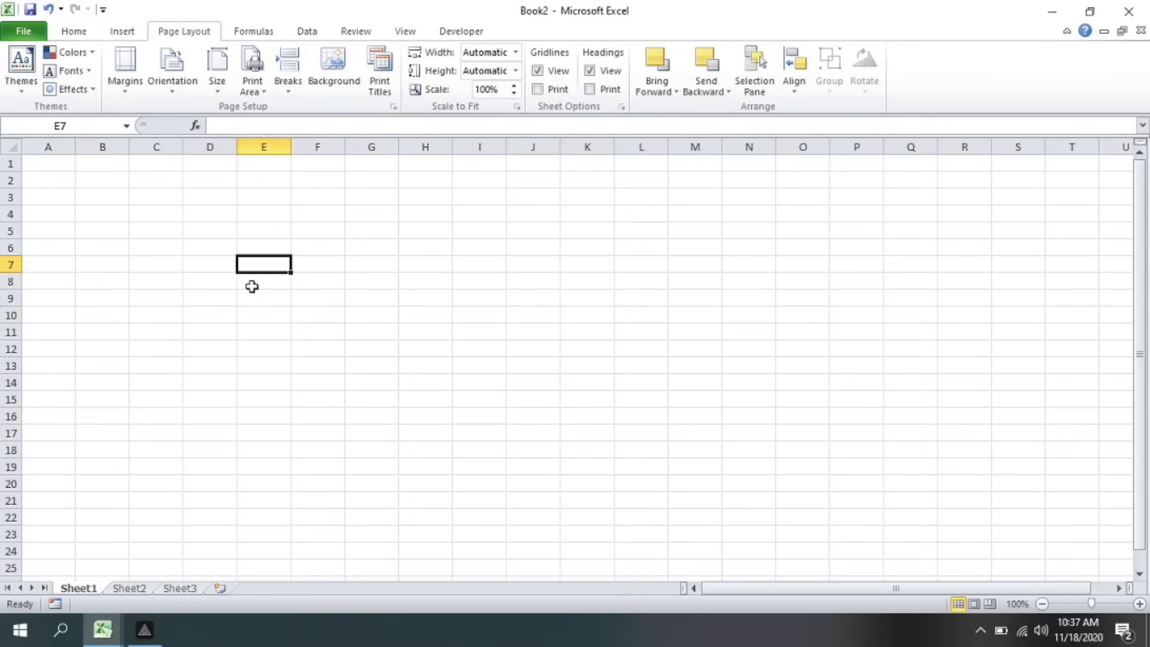
click(73, 33)
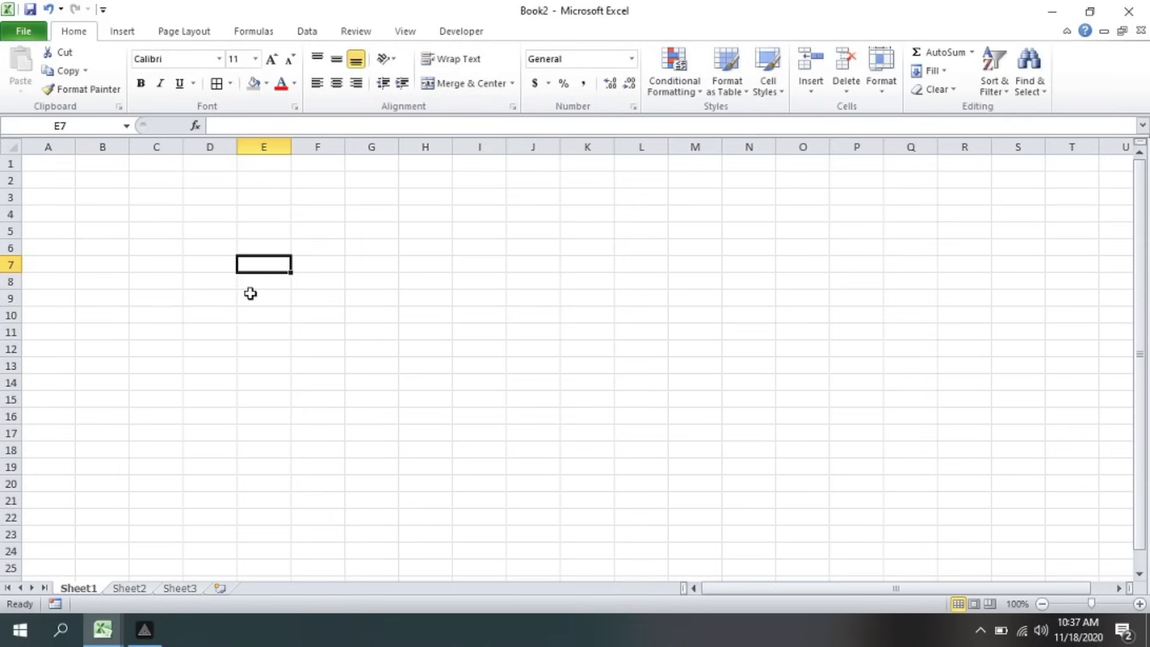
click(179, 220)
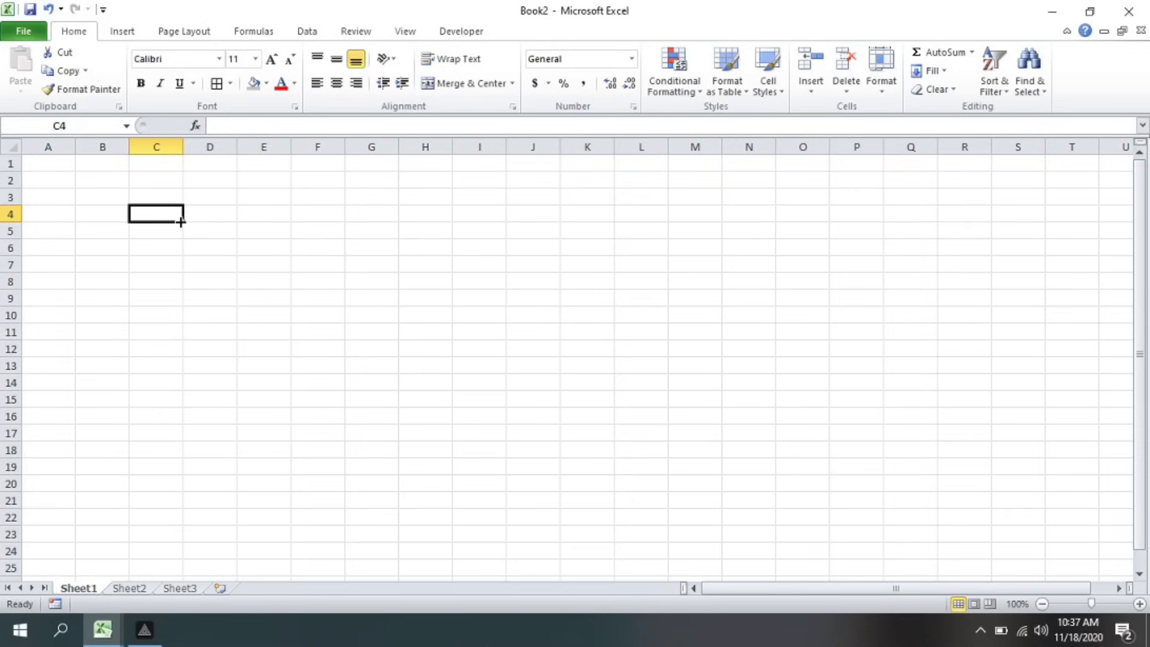
click(175, 183)
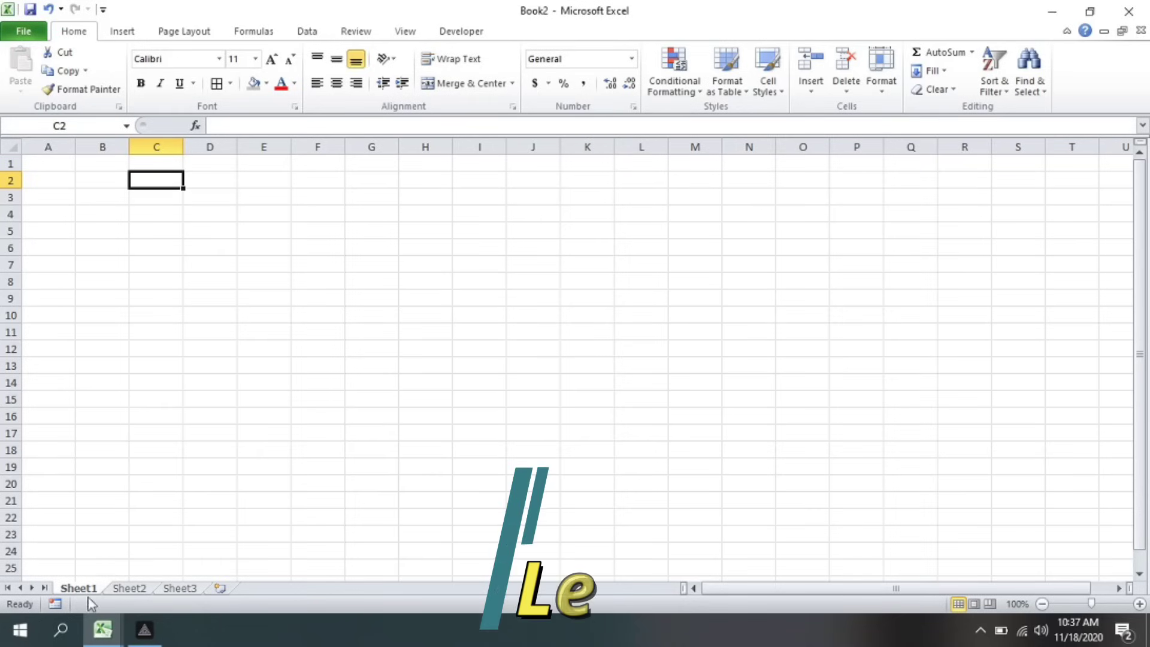
click(132, 591)
click(180, 592)
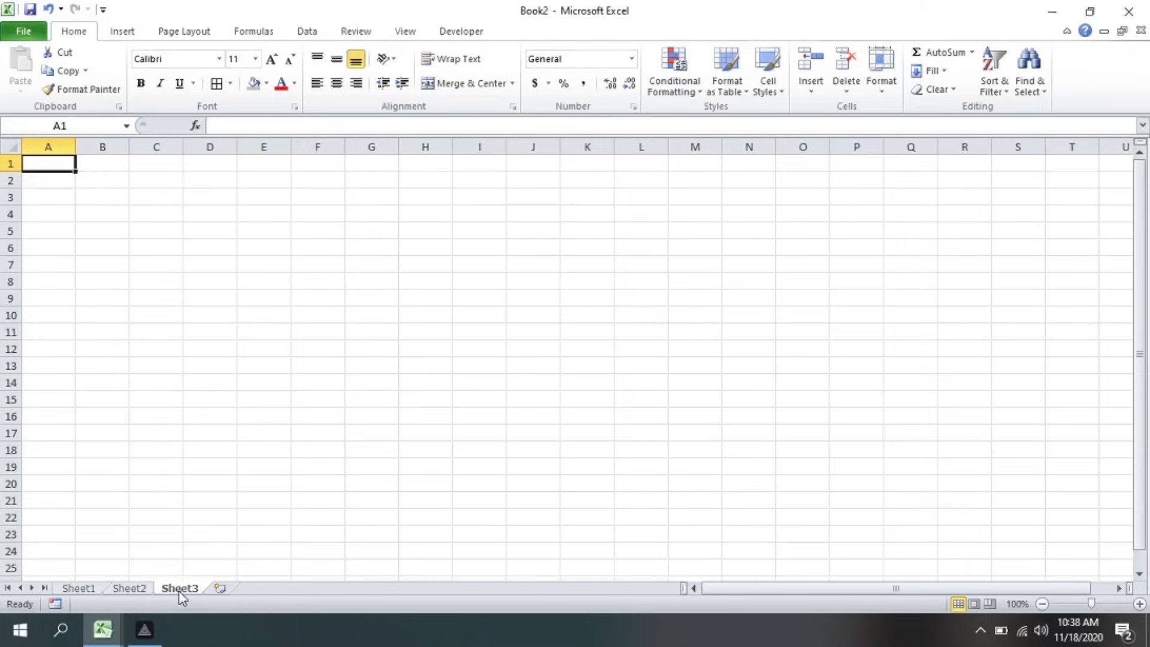
- Add worksheets Sheet4 and Sheet5, then return to Sheet1
click(220, 589)
click(269, 589)
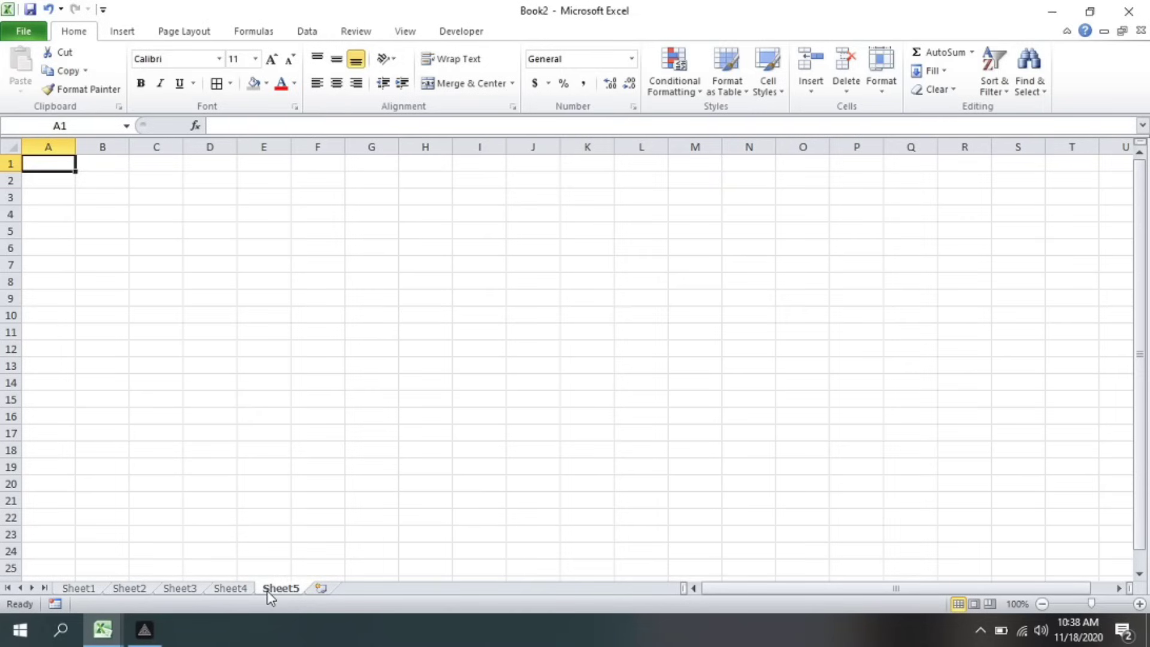
click(78, 588)
- Select various cells between C3 and G11 on the empty Sheet1
click(178, 228)
click(316, 236)
click(321, 275)
click(226, 248)
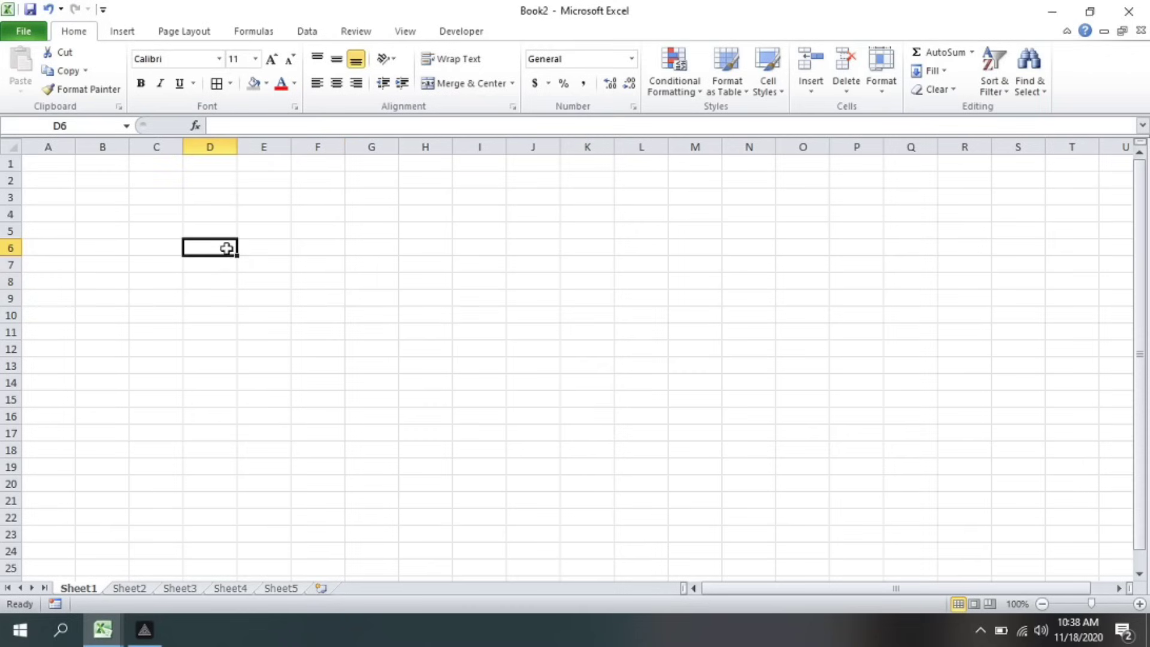
click(227, 288)
click(276, 258)
click(332, 232)
click(254, 231)
click(226, 231)
click(201, 326)
click(385, 291)
click(340, 245)
click(298, 299)
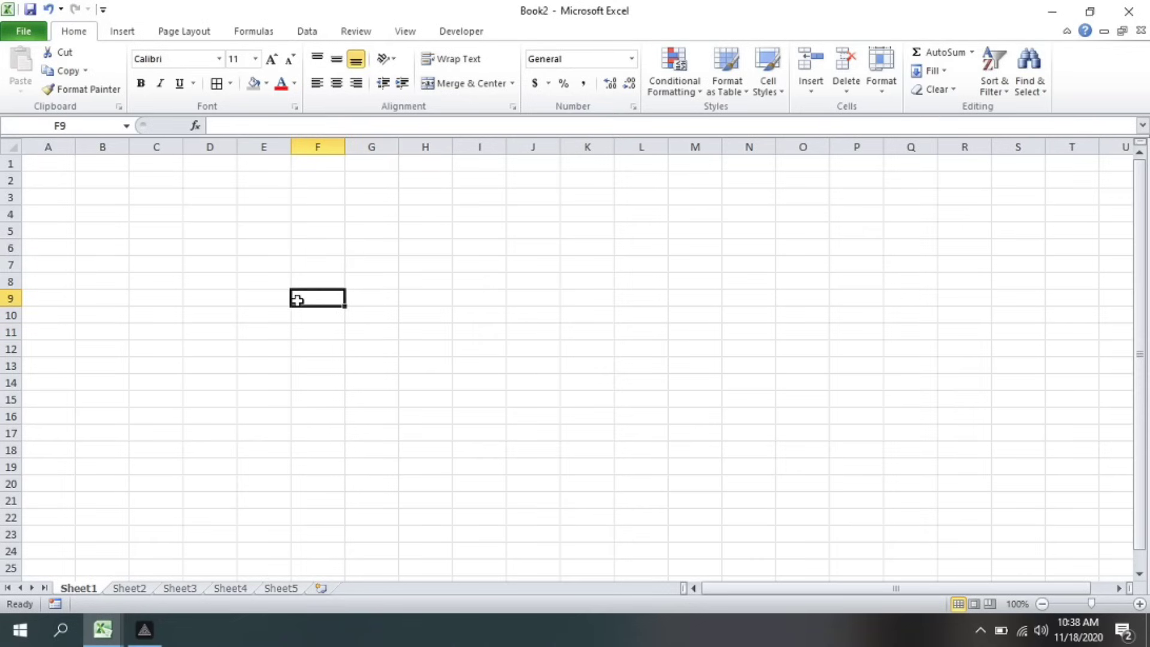
click(299, 238)
click(254, 234)
click(231, 267)
click(311, 251)
click(273, 227)
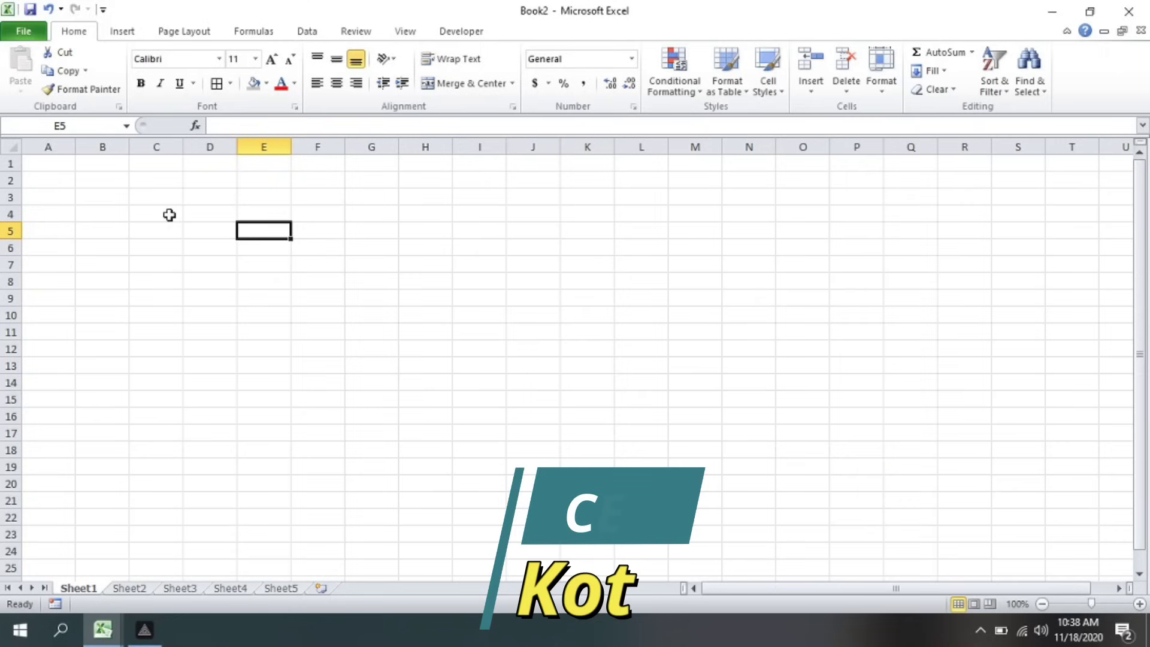
click(169, 215)
click(168, 257)
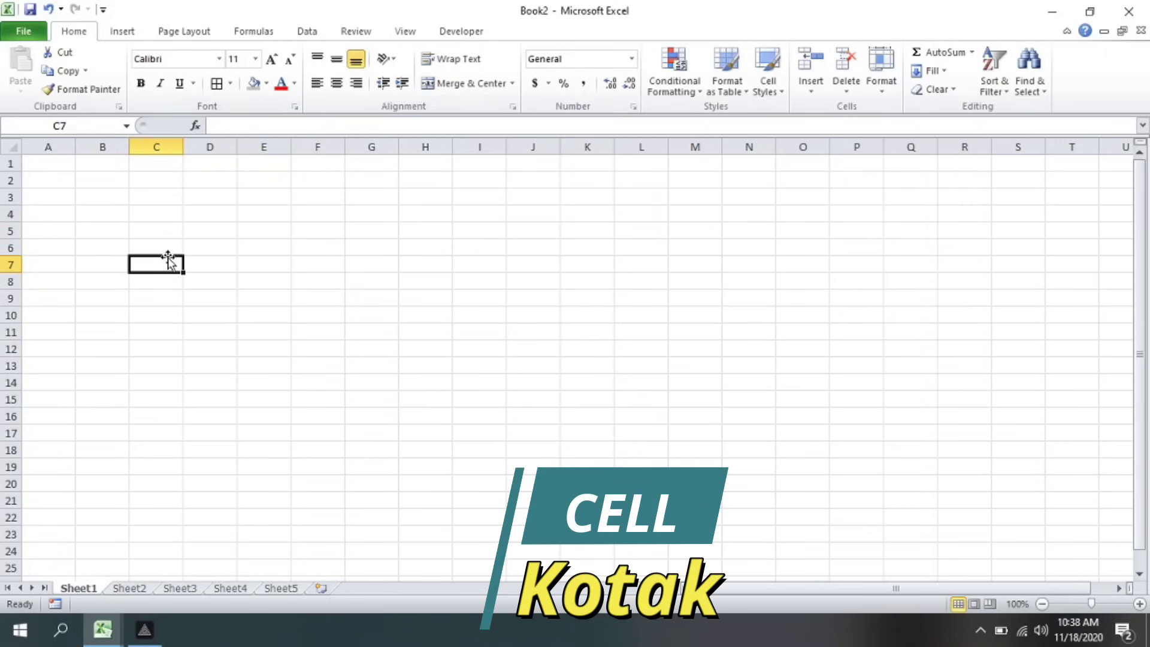
click(267, 235)
click(218, 211)
click(203, 198)
click(204, 233)
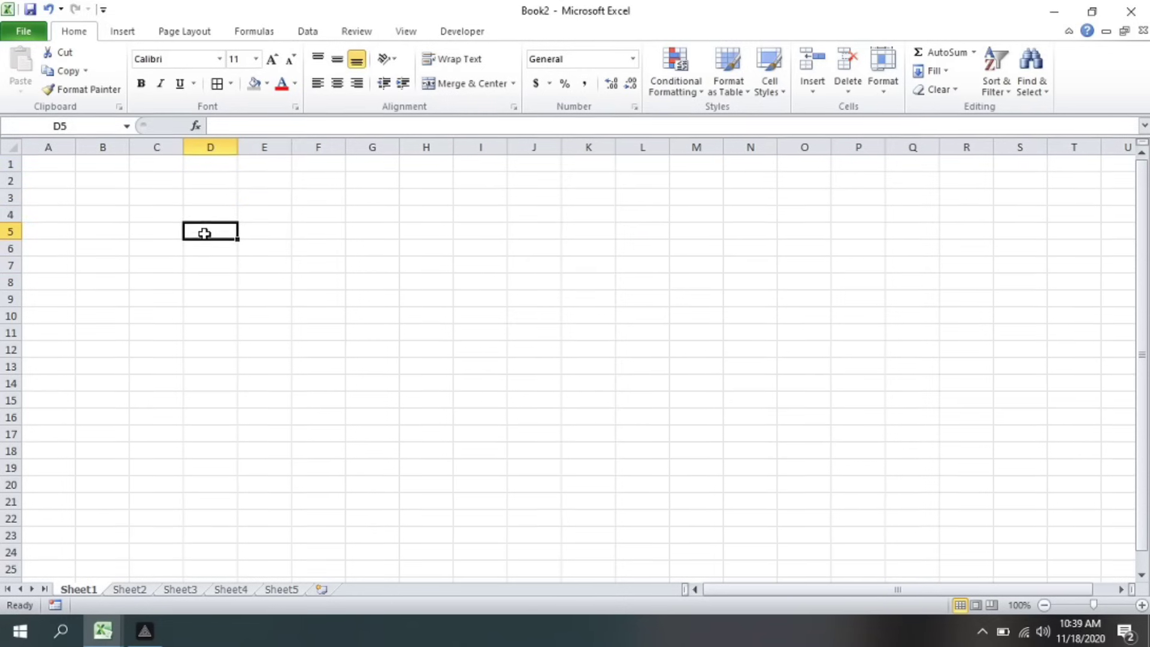
click(257, 278)
click(142, 215)
click(171, 272)
click(289, 273)
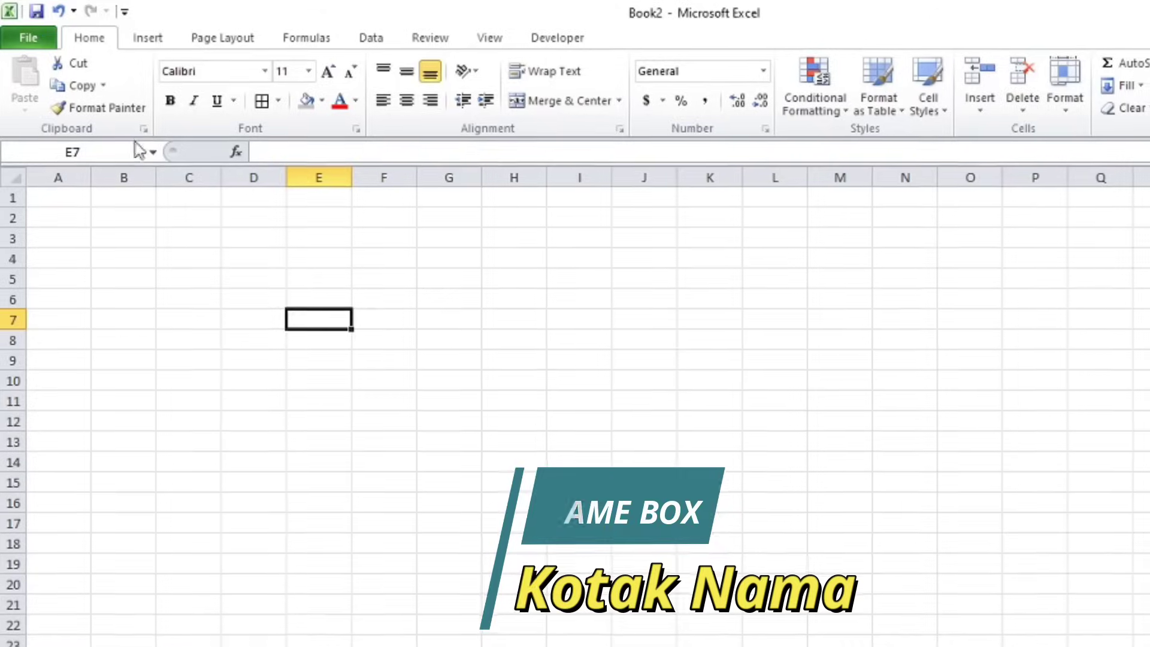
click(512, 279)
click(420, 311)
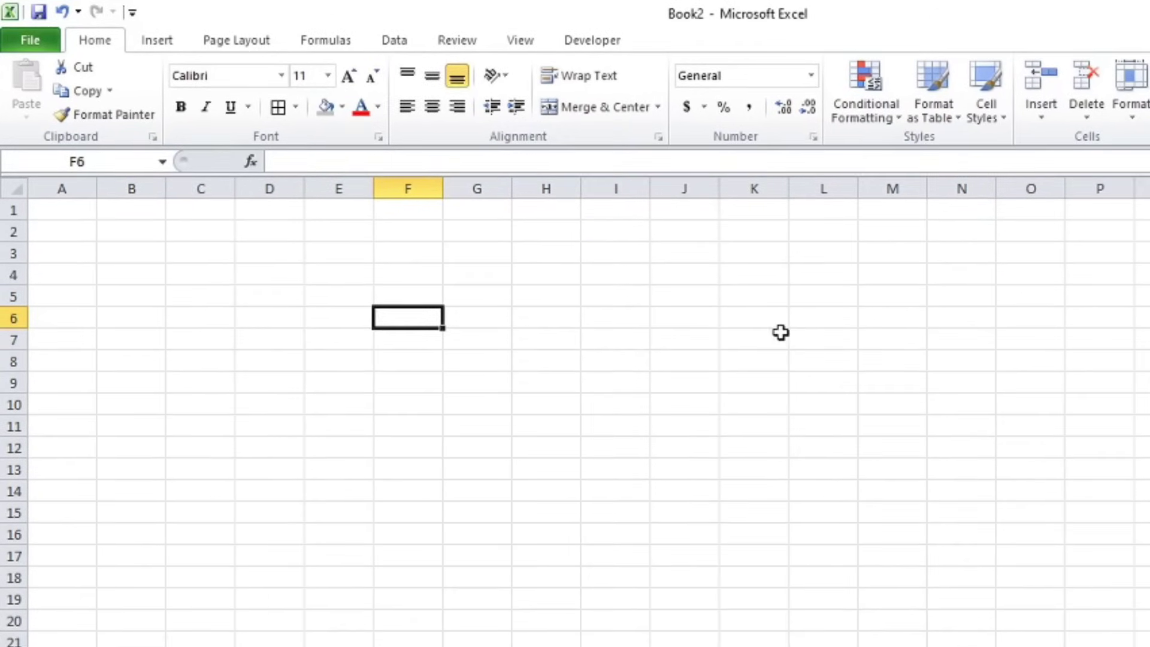
click(780, 332)
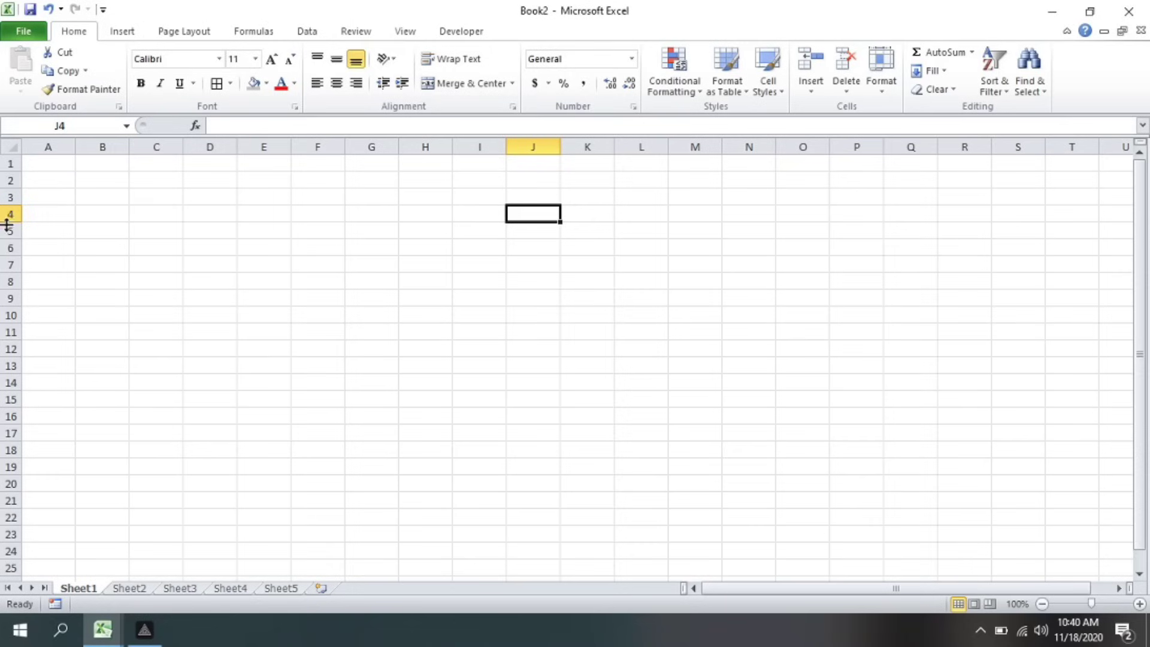
click(219, 236)
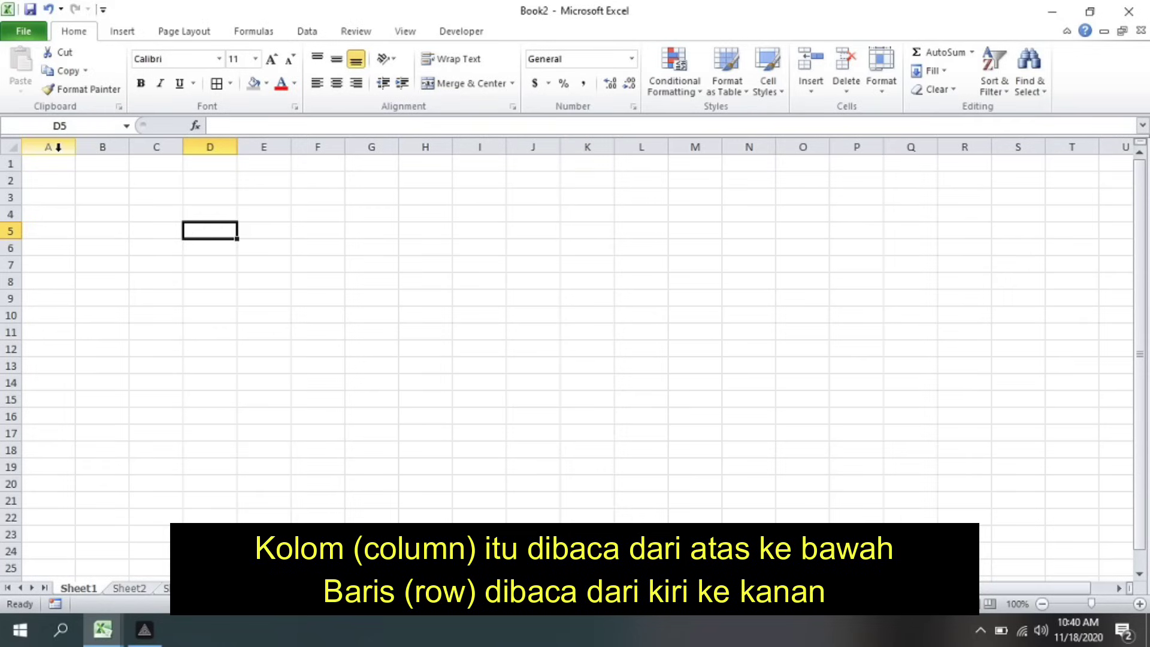
click(58, 146)
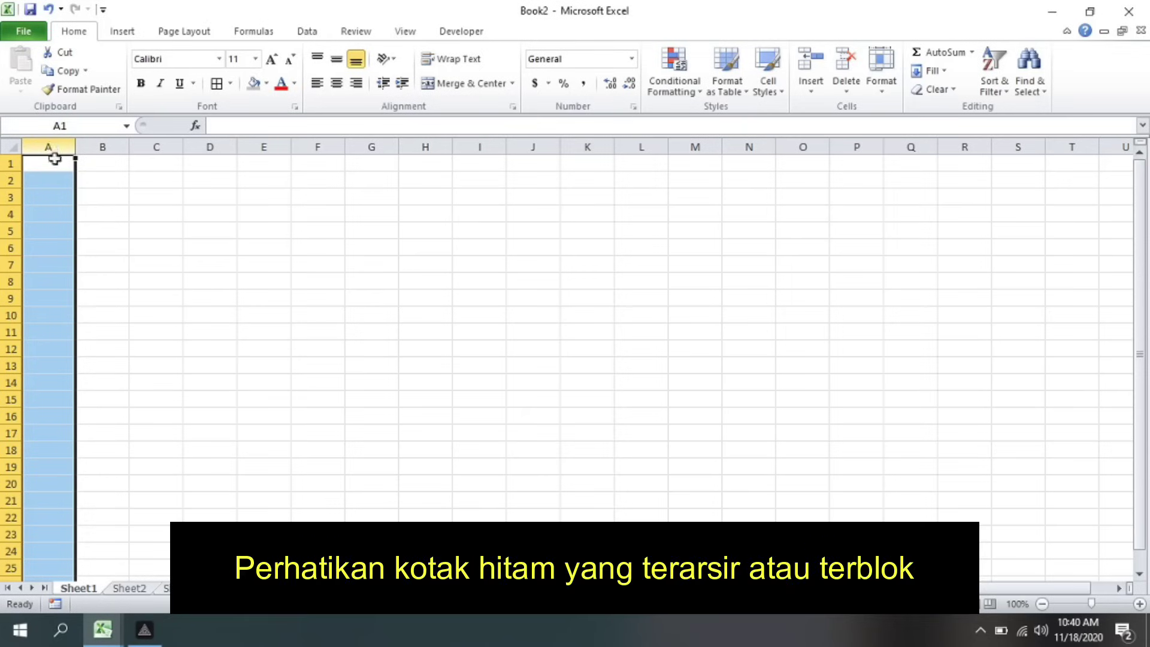
click(105, 146)
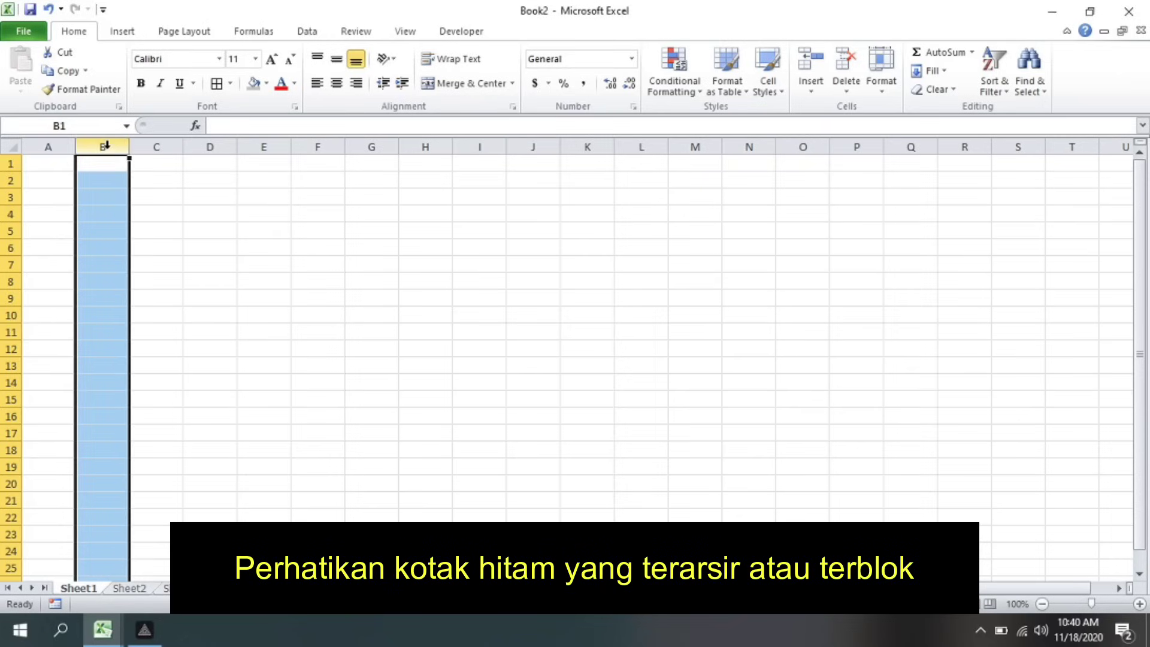
click(157, 147)
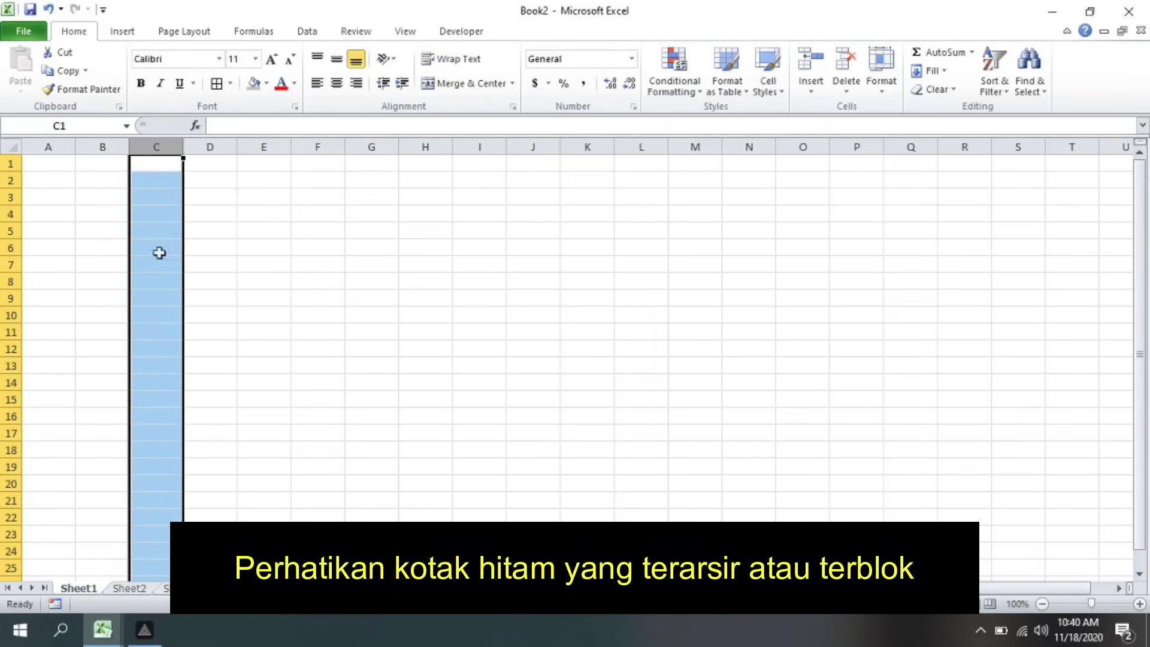
click(224, 145)
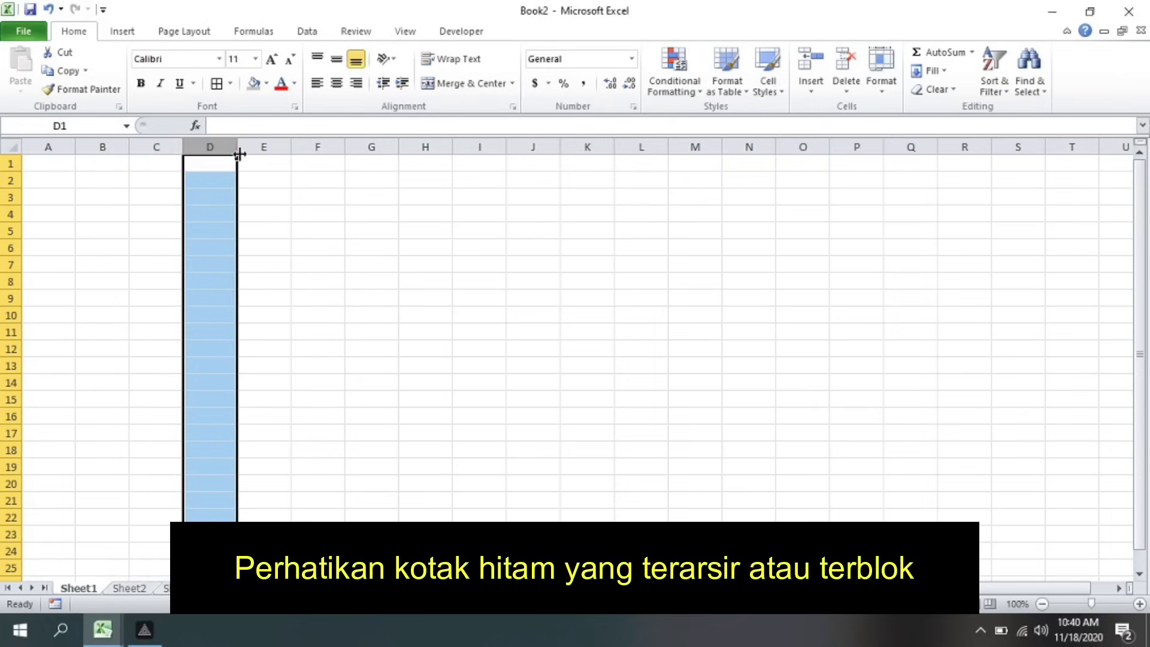
click(268, 146)
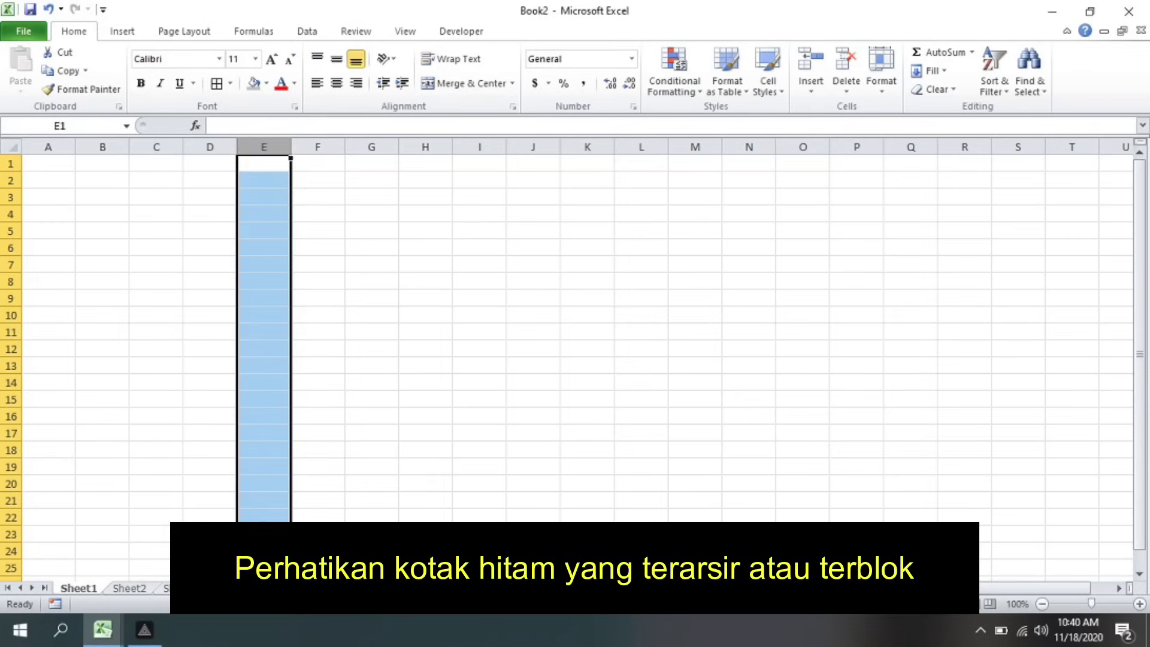
click(216, 313)
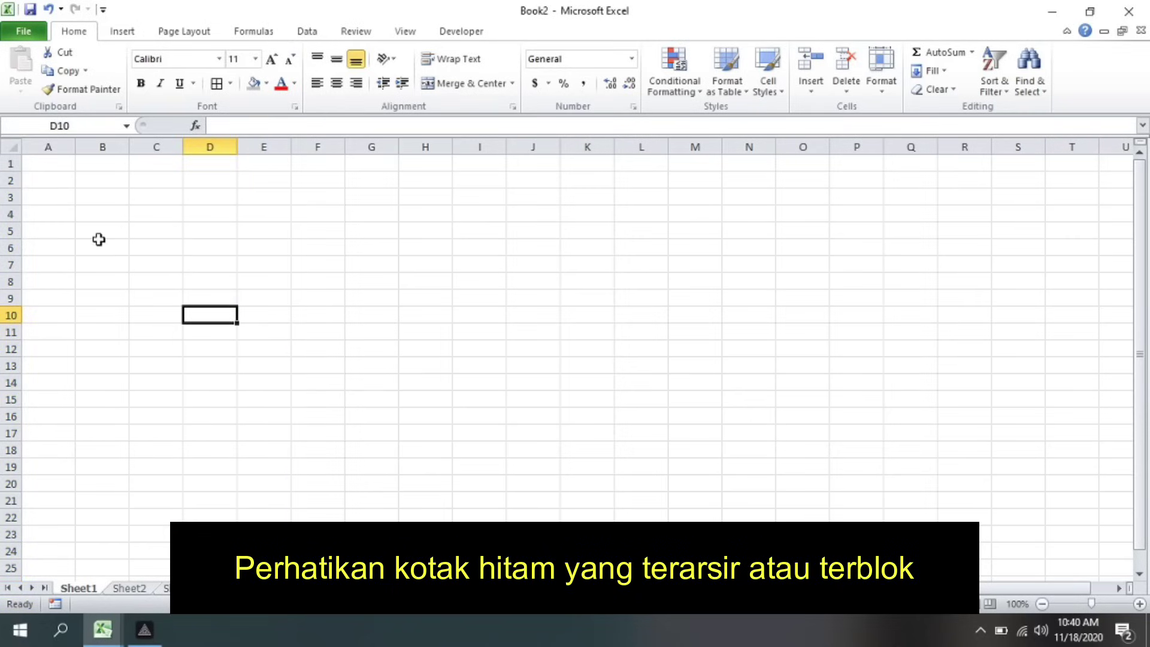
click(7, 162)
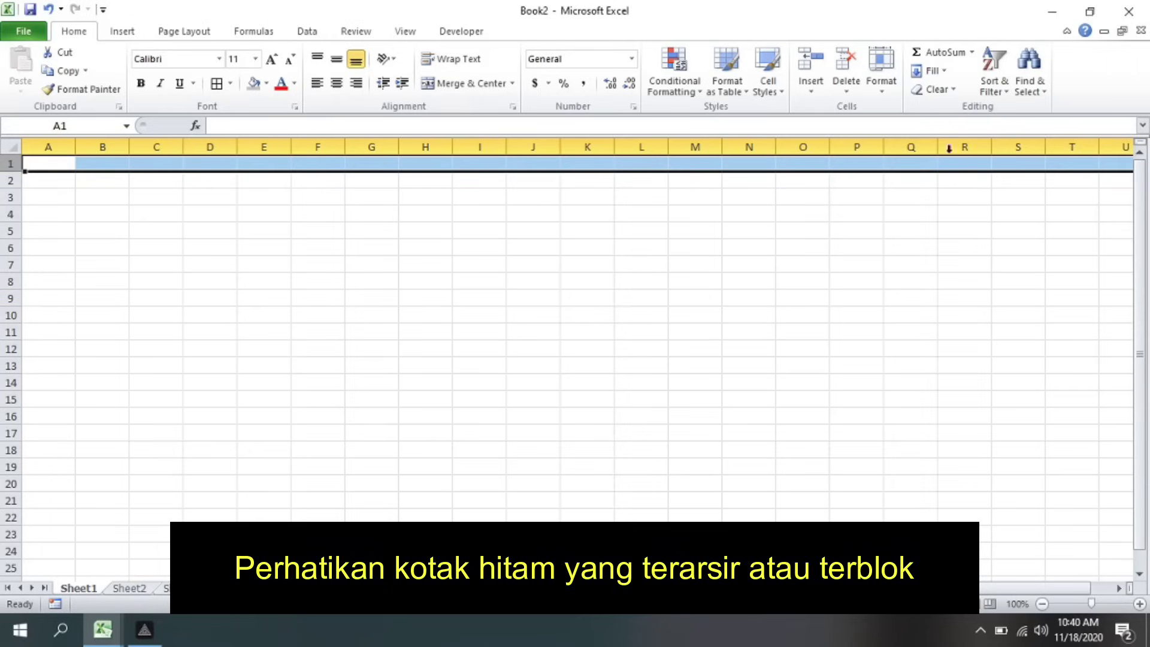
click(7, 181)
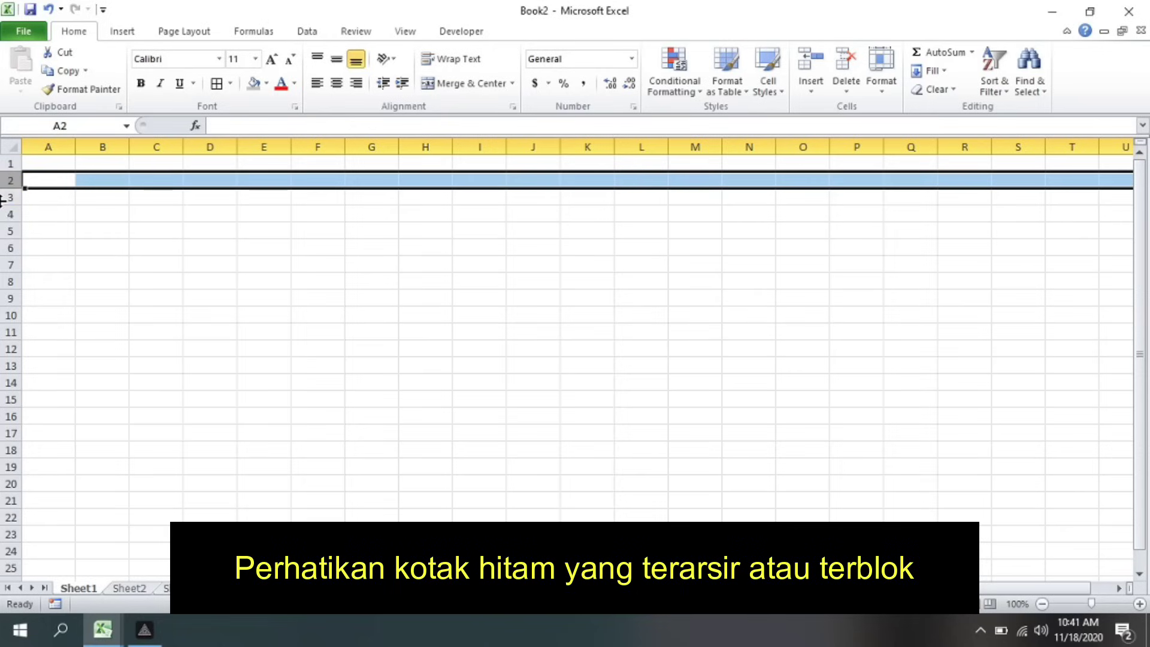
click(5, 199)
click(4, 215)
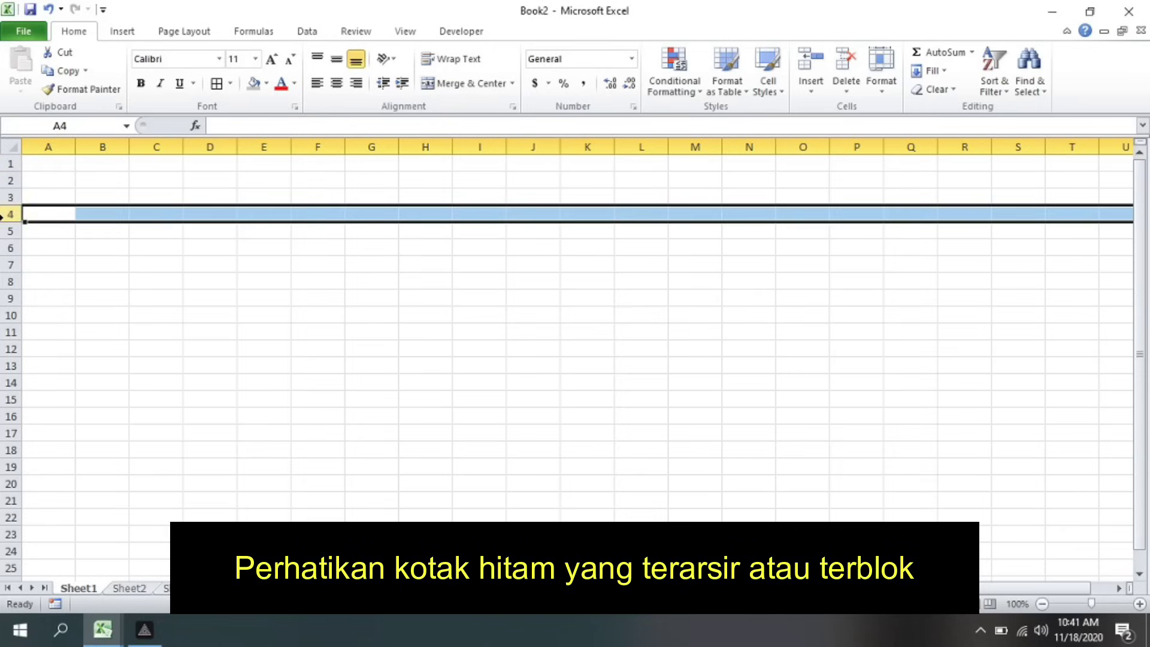
click(4, 232)
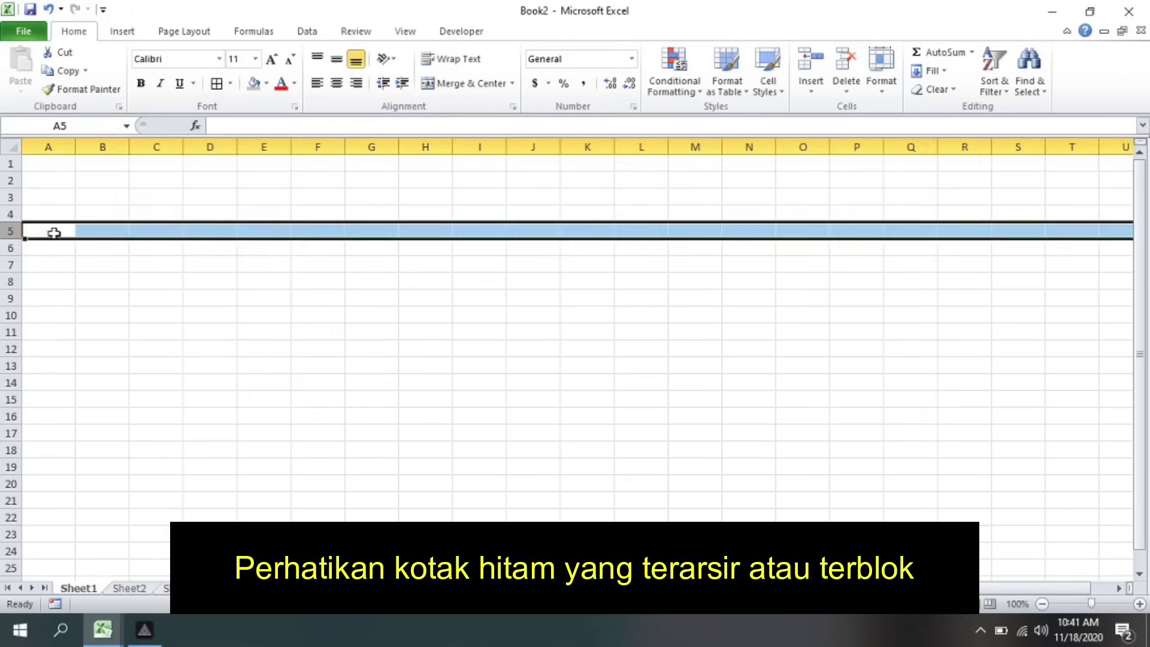
click(463, 283)
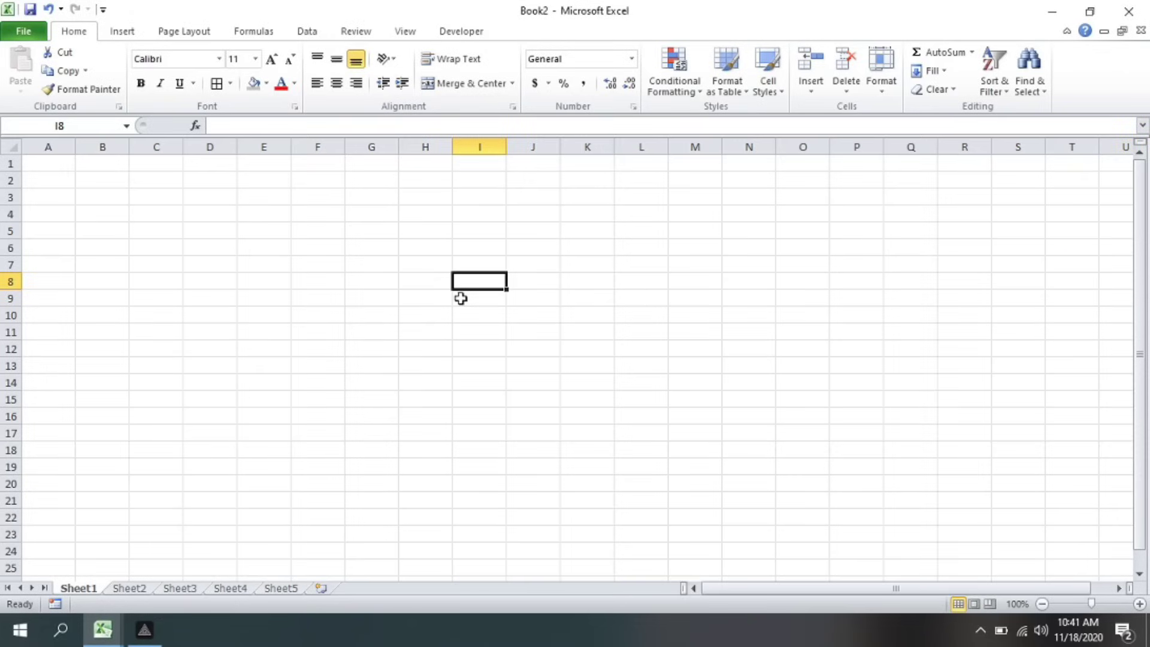
click(293, 296)
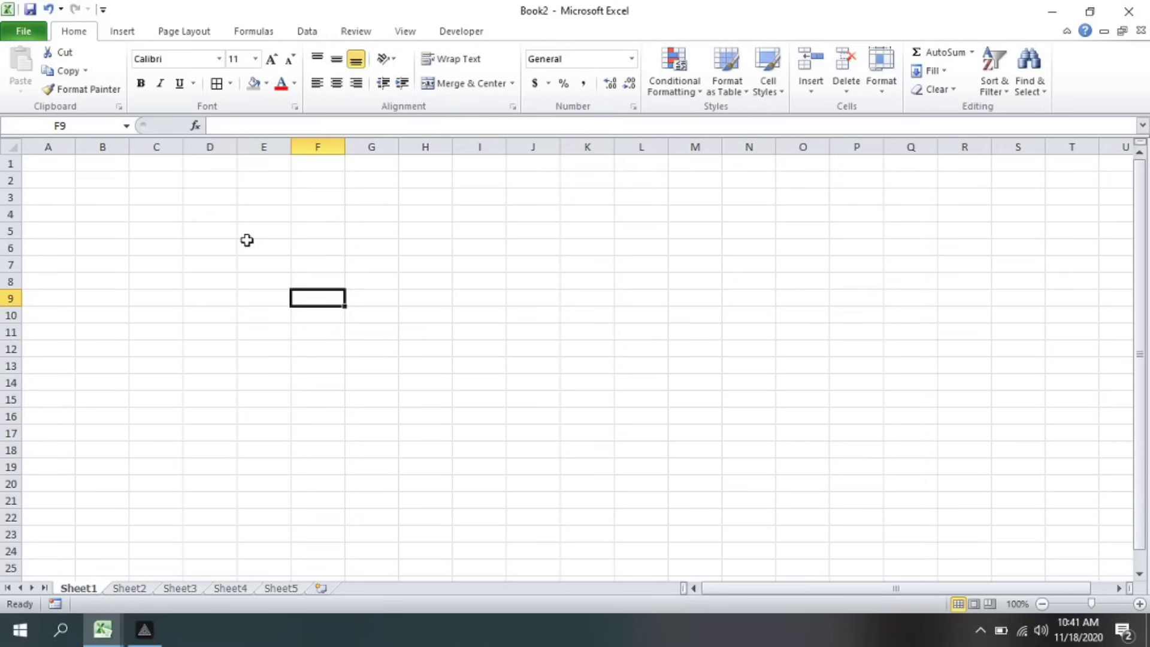
click(243, 236)
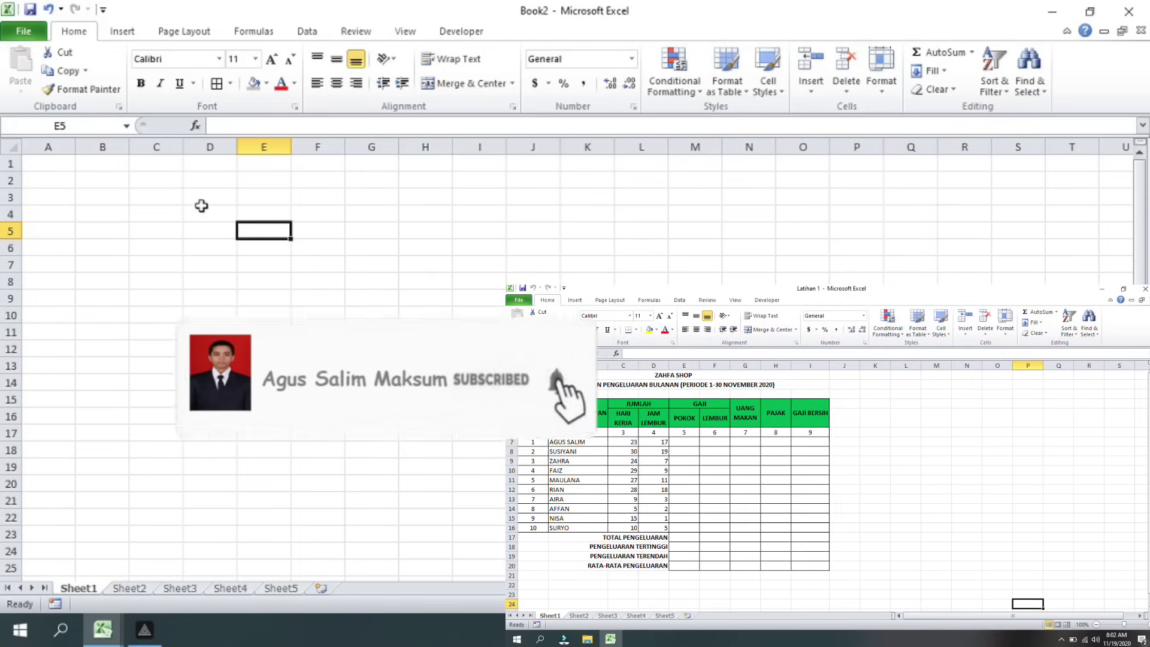
click(90, 166)
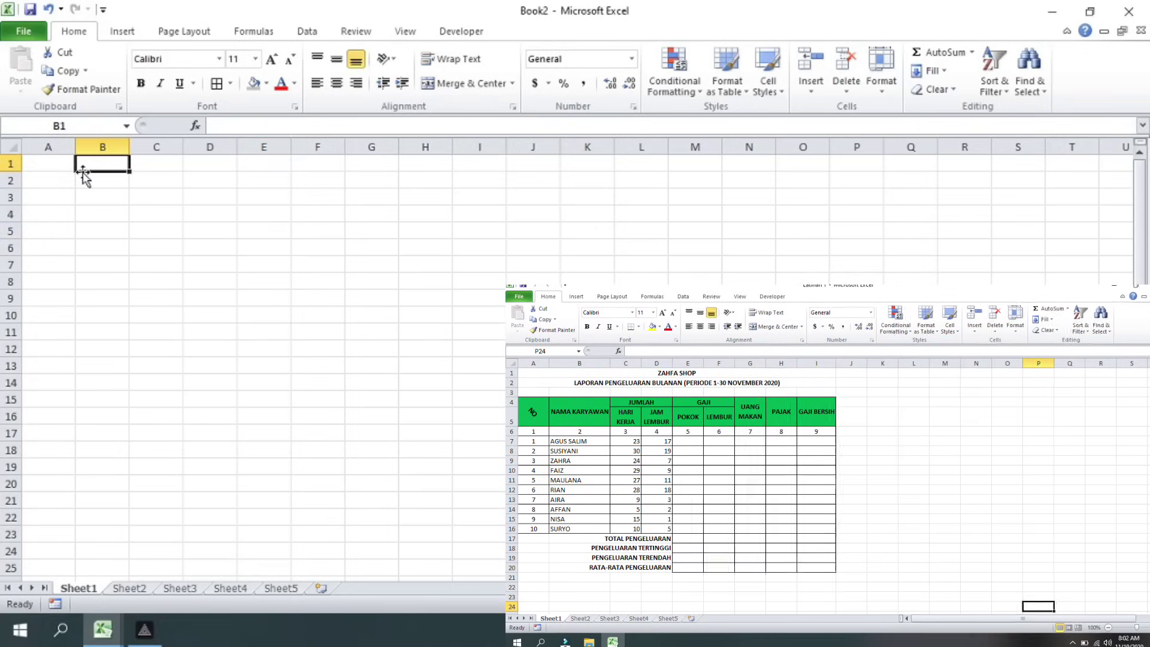
click(40, 172)
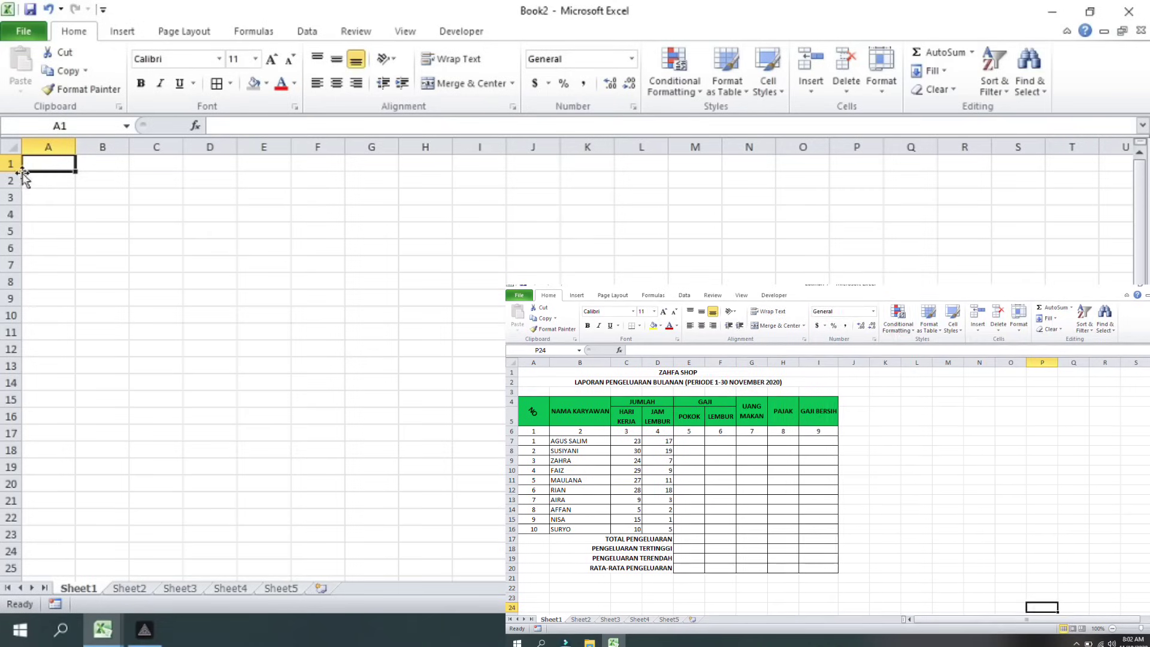
click(104, 165)
click(152, 170)
click(218, 168)
click(218, 246)
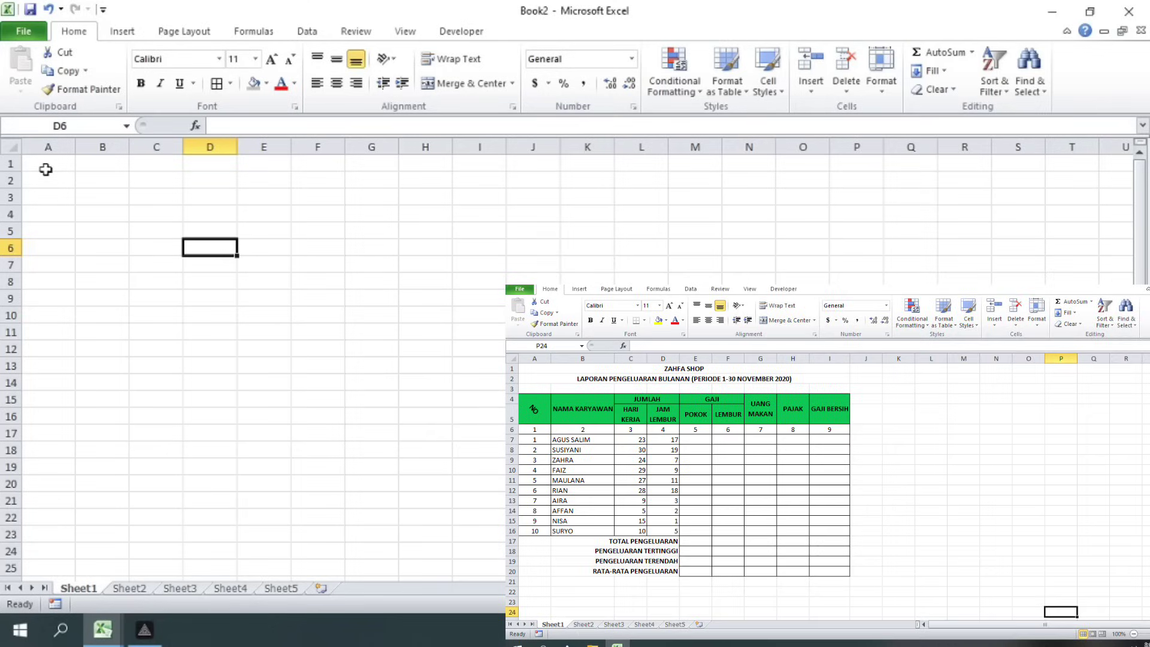
click(45, 169)
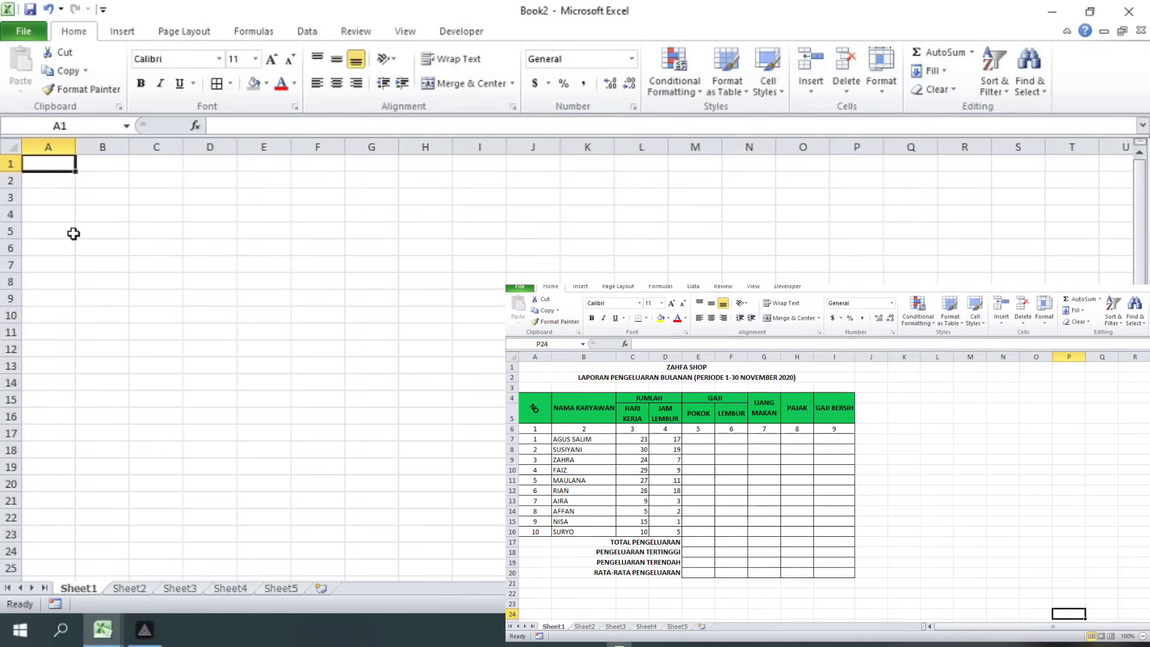
- Type ZAHFA SHOP in A1 and 'LAPORAN PENGELUARAN BULANAN (PERIODE 1-30 NOVEMBER 2020)' in A2
text(ZAHFA SHOP)
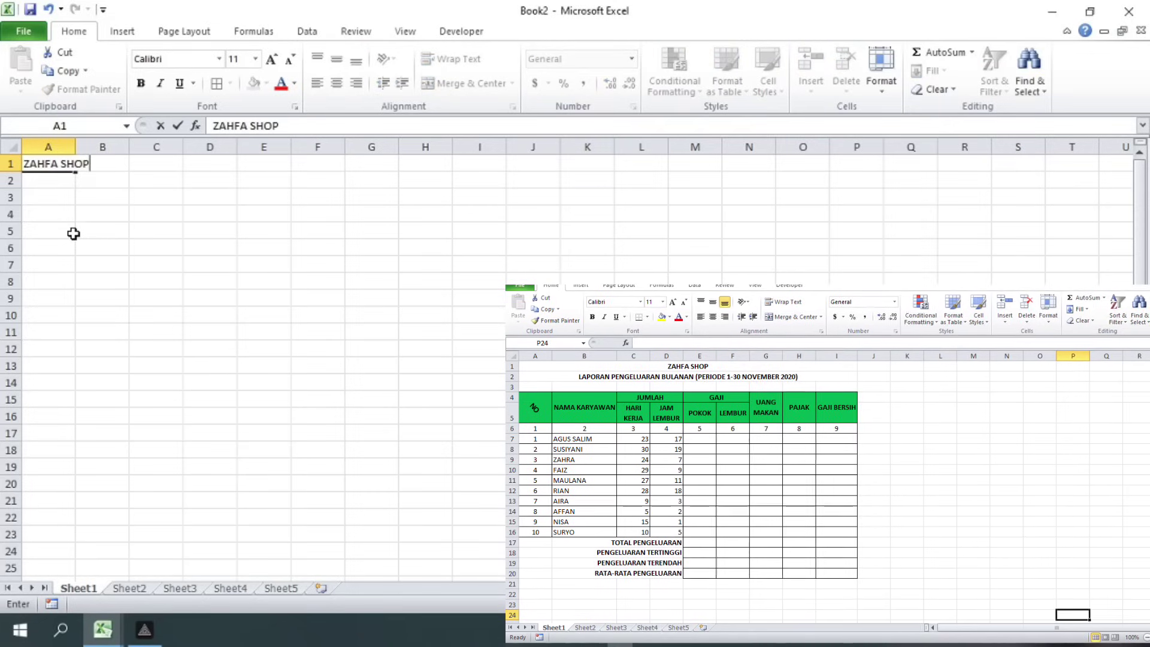
key(Return)
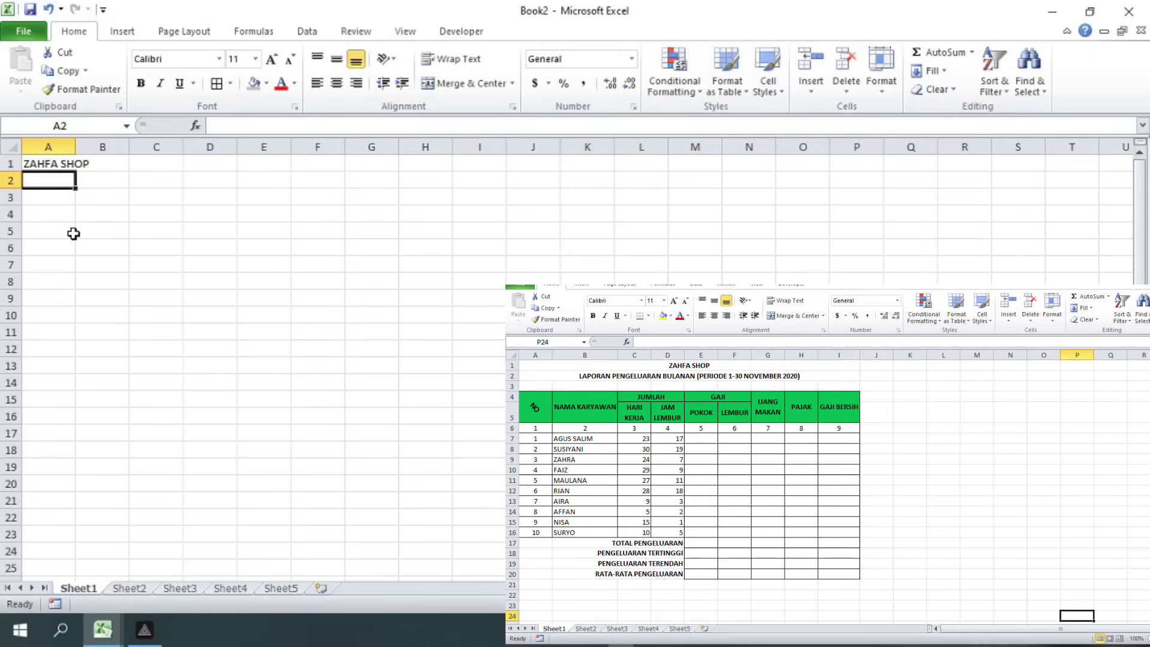
text(LAPORAN PENGELUA)
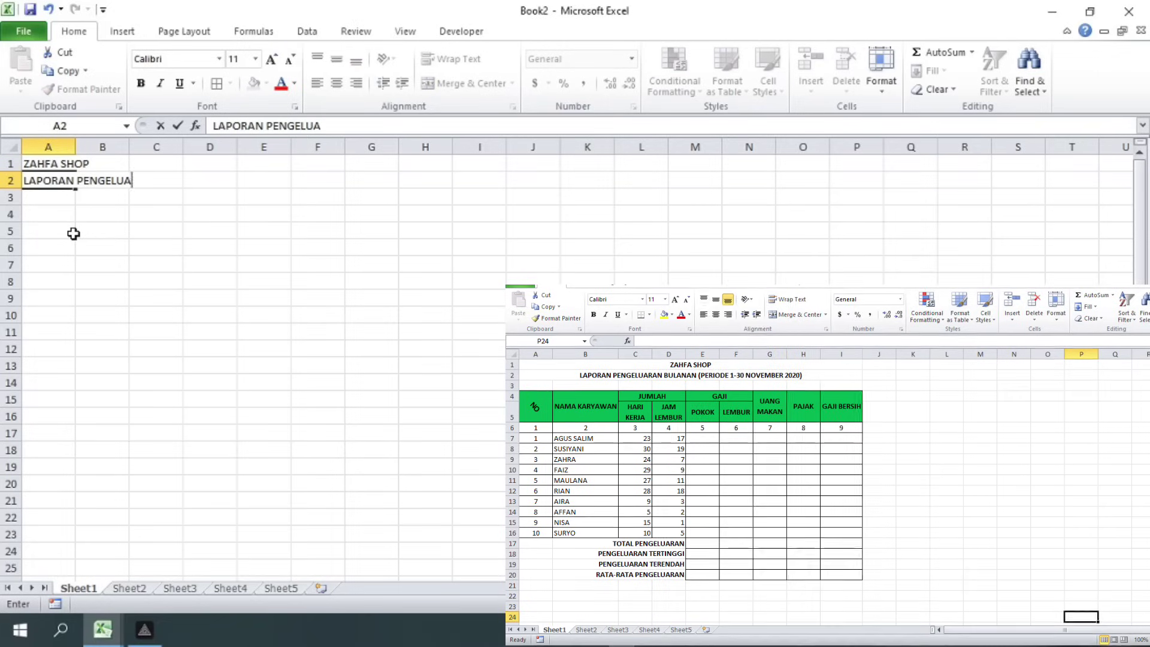
text(RAN BULANAN (PERIODE 1-30 NOVEMBER 2020))
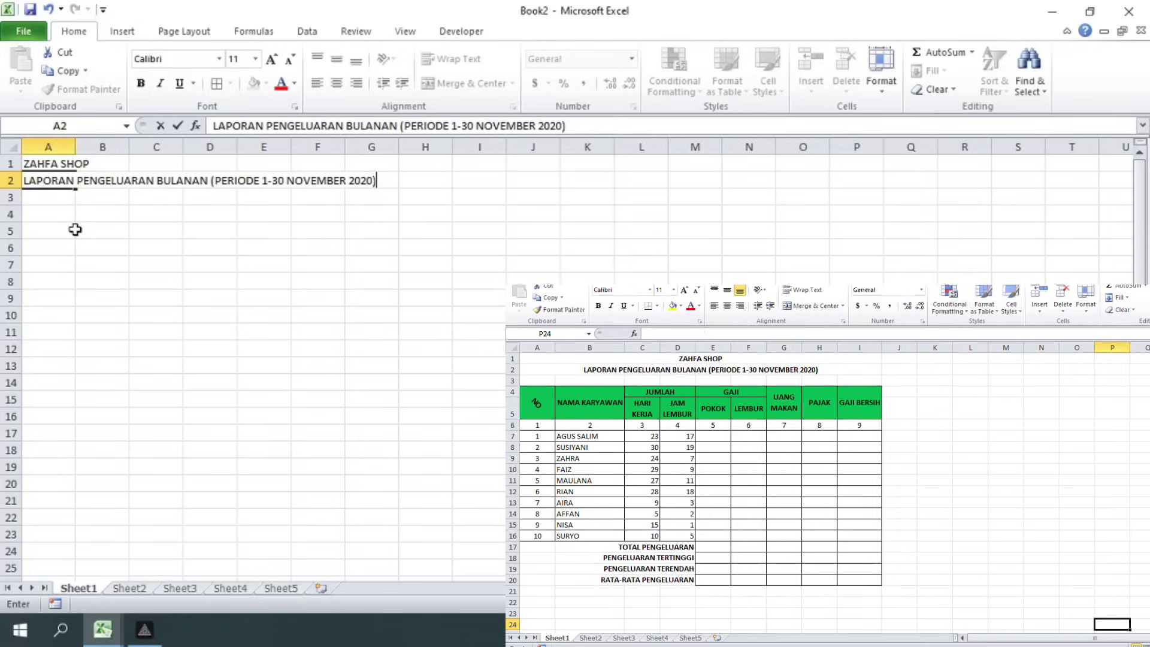
click(73, 220)
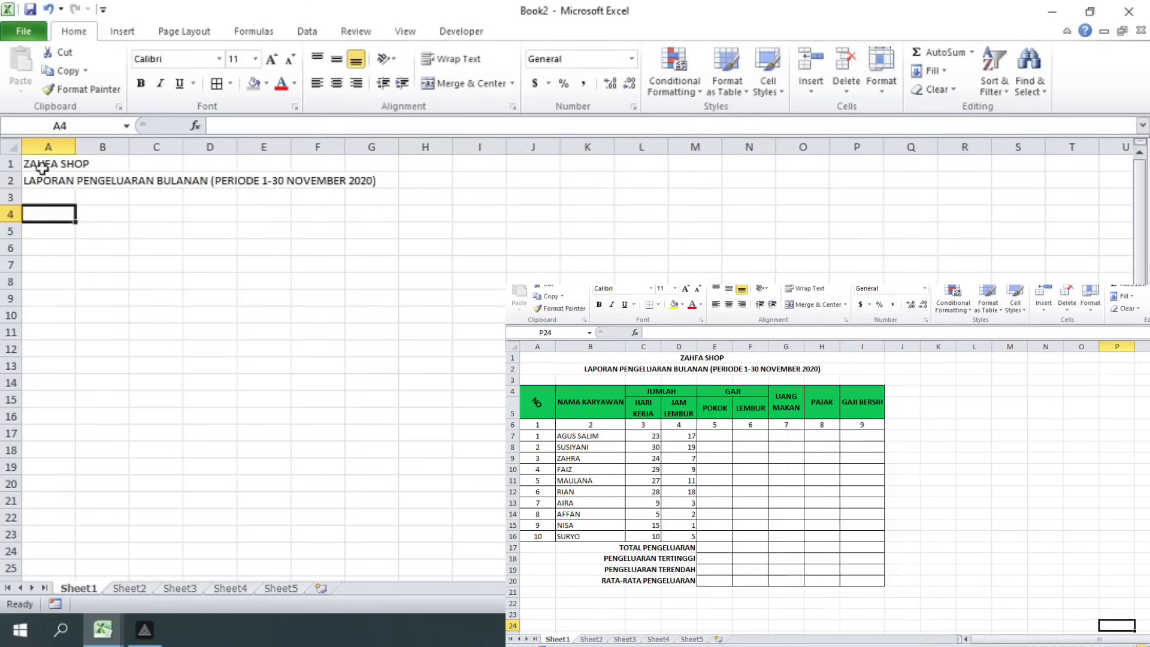
click(57, 163)
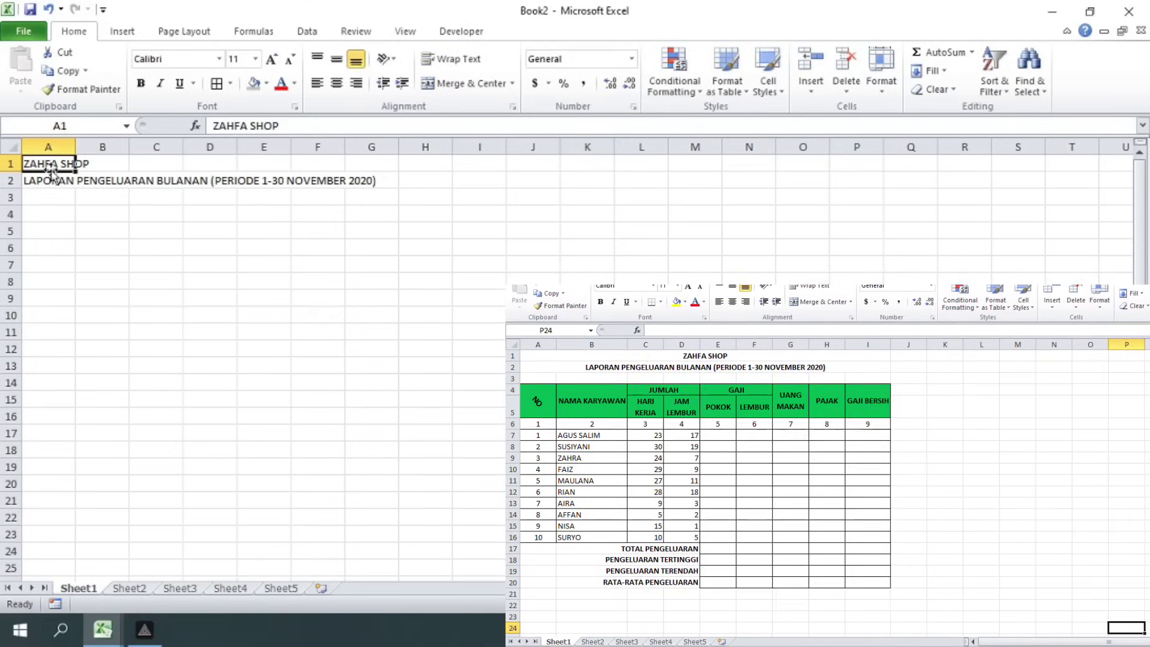
click(37, 181)
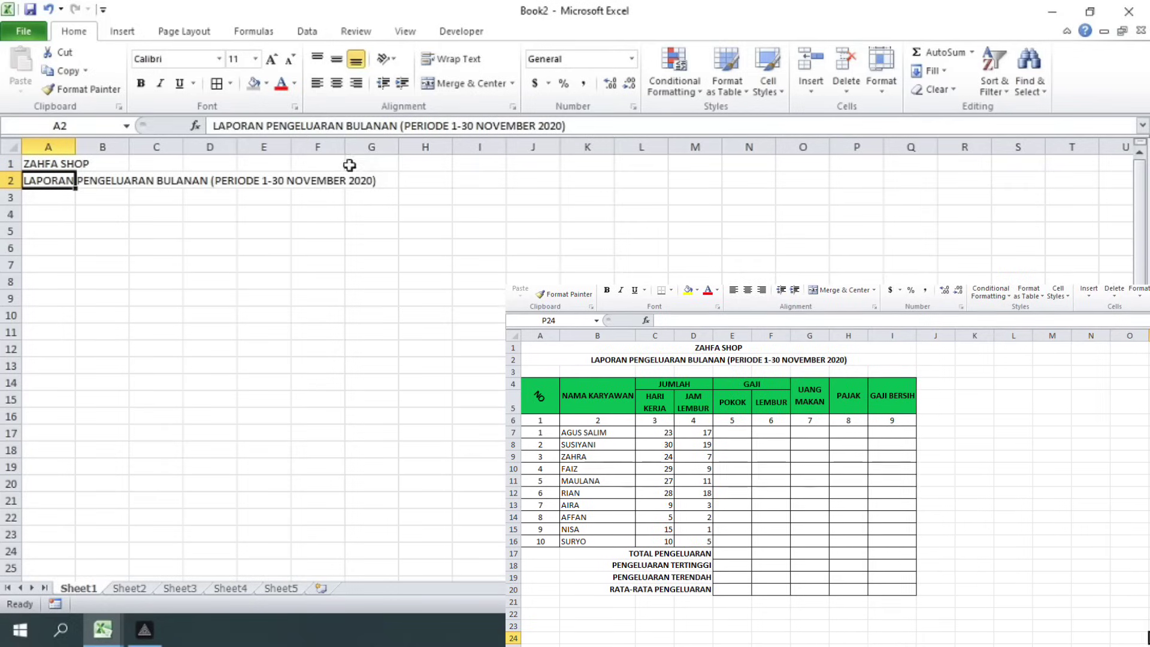
click(104, 180)
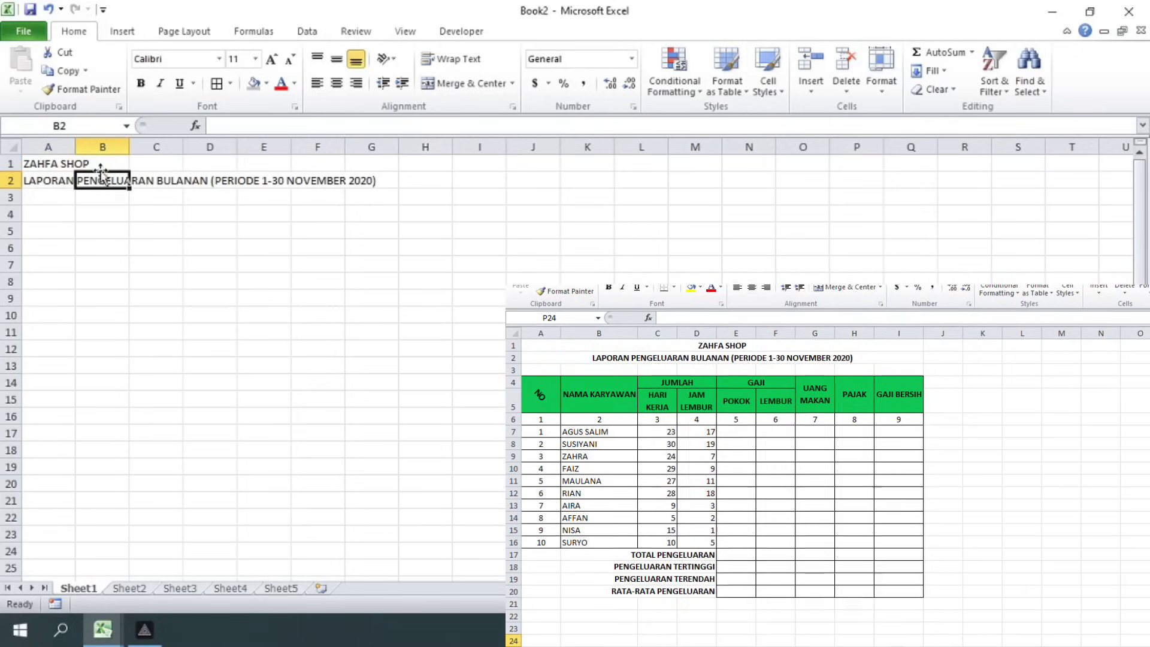
click(175, 180)
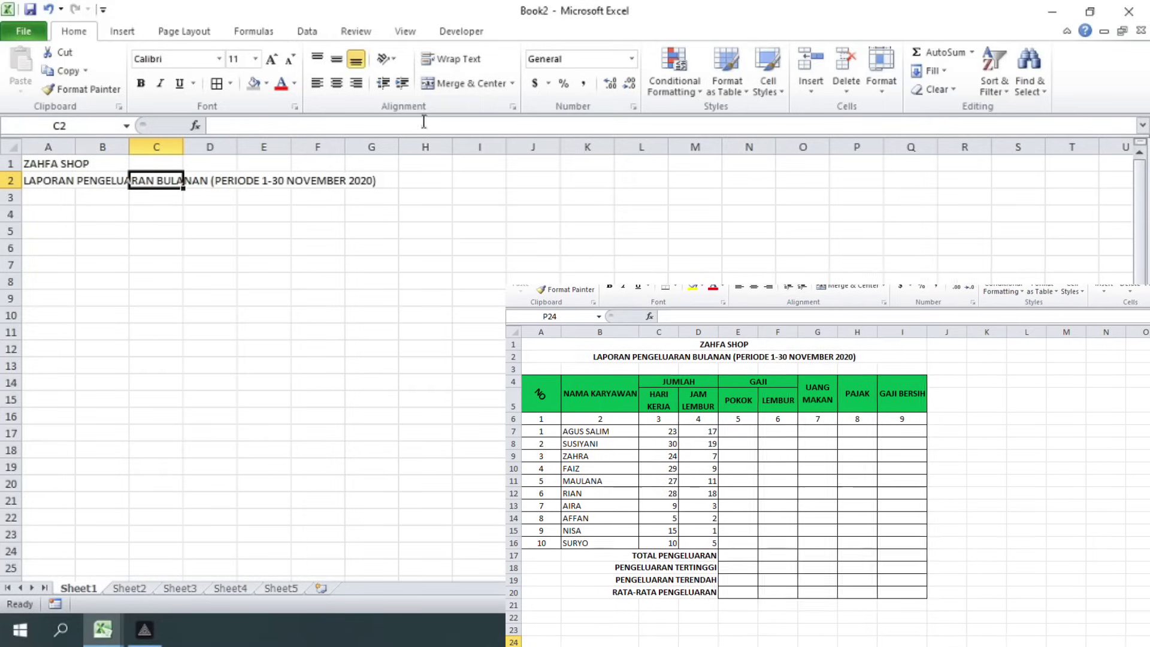
click(222, 180)
click(288, 181)
click(323, 180)
click(371, 180)
click(111, 189)
click(53, 186)
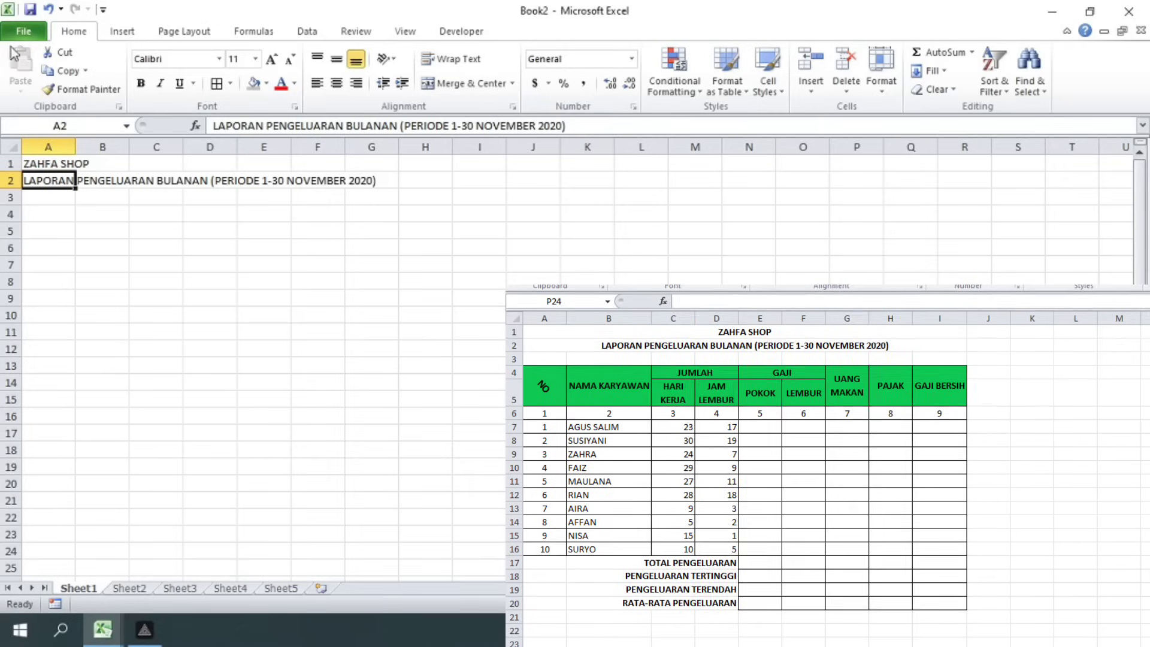
click(48, 222)
- Enter NO and NAMA KARYAWAN in A4:B4, then HARI KERJA, JAM LEMBUR, POKOK, LEMBUR in C5:F5
text(N)
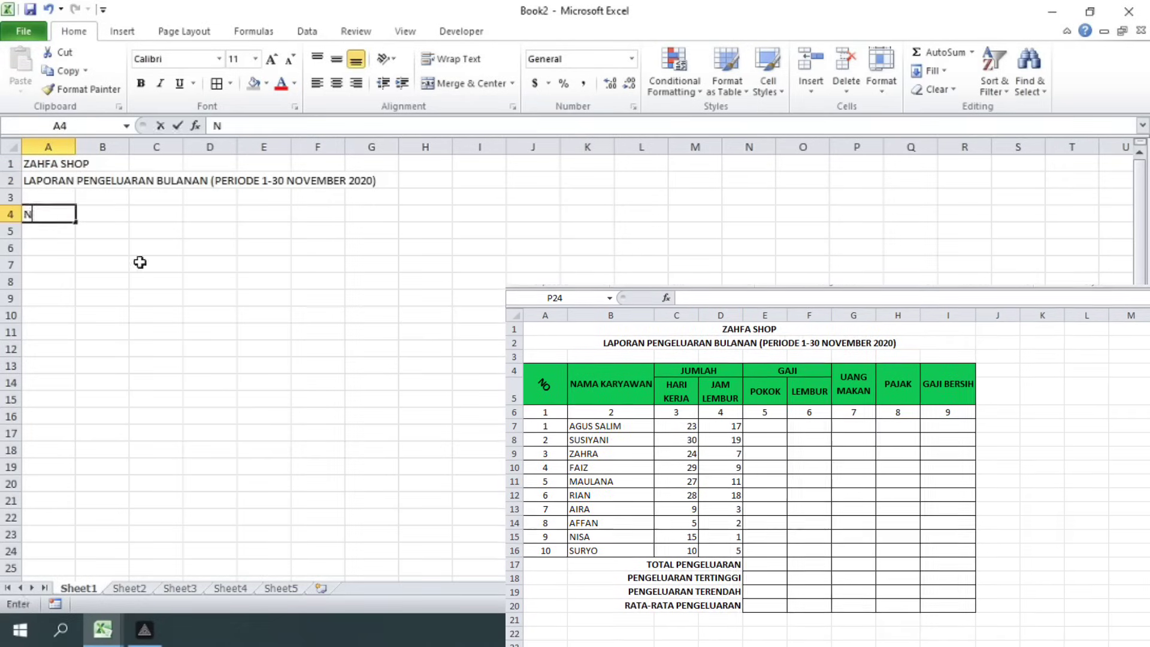
text(O)
key(Tab)
text(NAMA KARYAWAN)
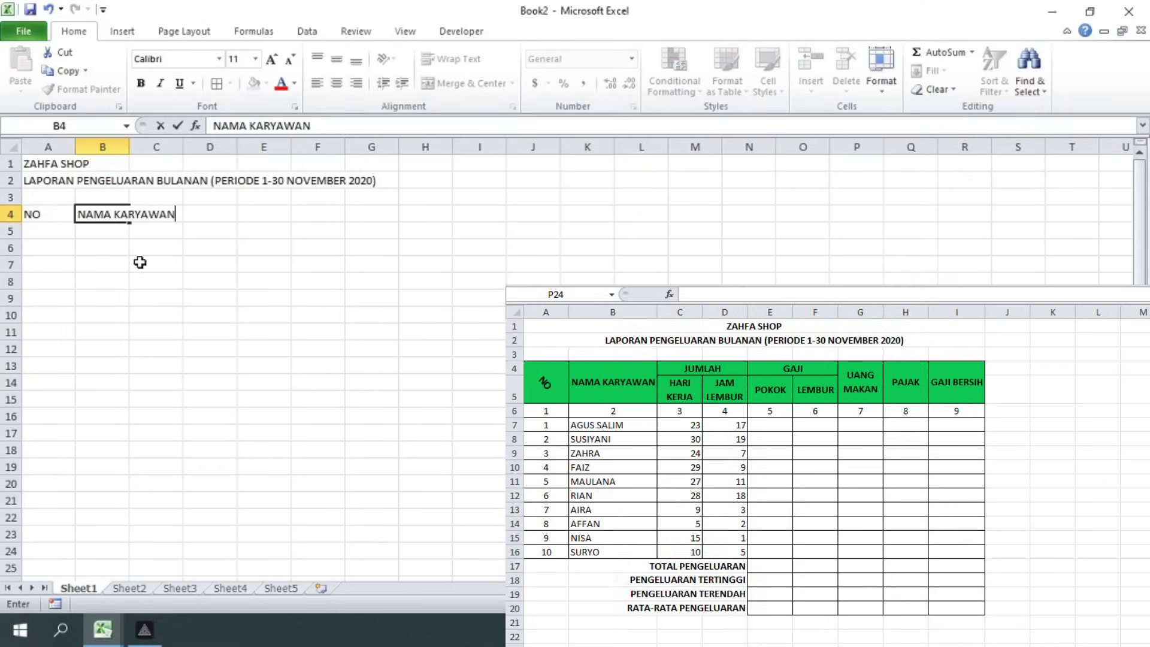
key(Down)
key(Right)
text(HARI KERJA)
key(Right)
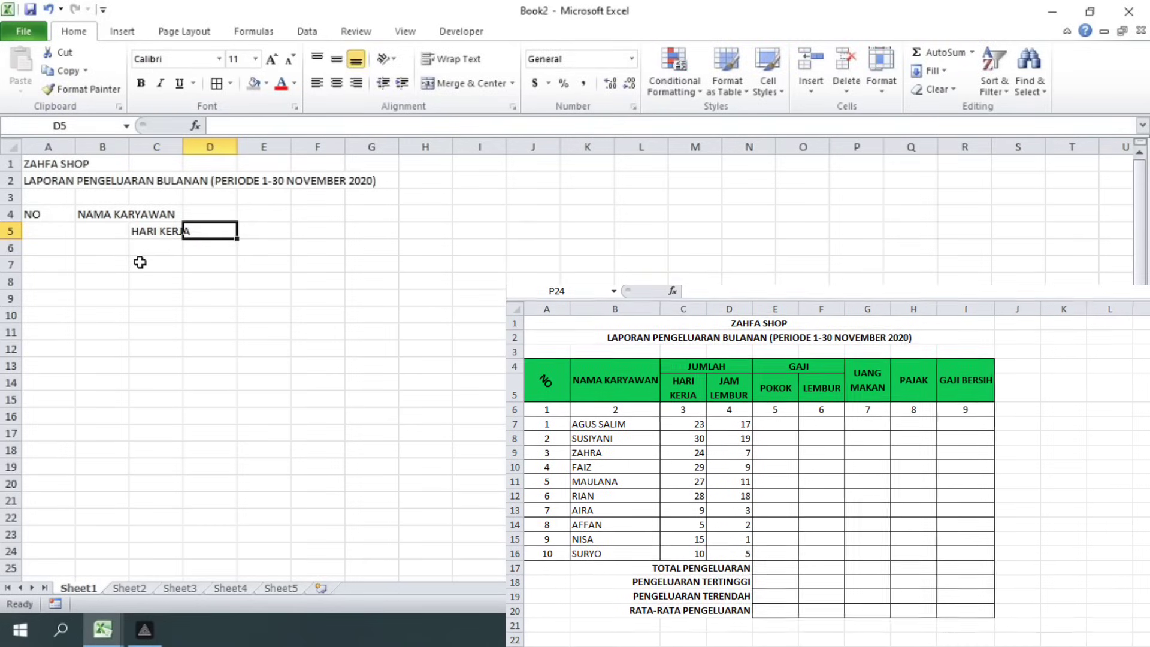
text(JAM LEMBUR)
key(Right)
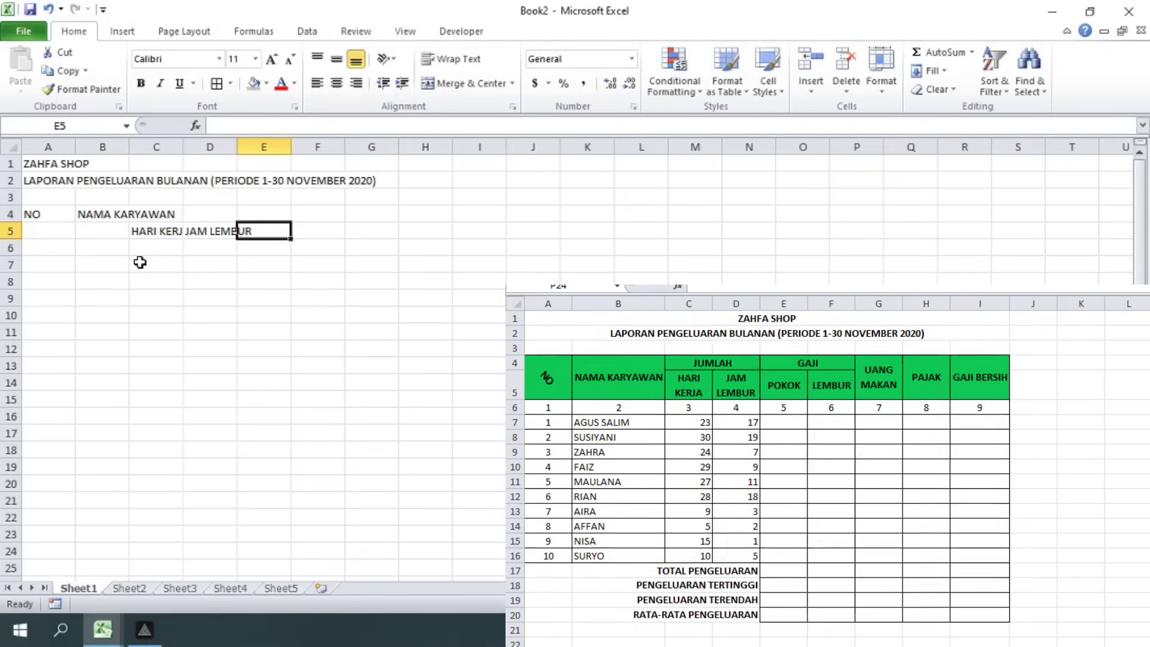
text(POKOK)
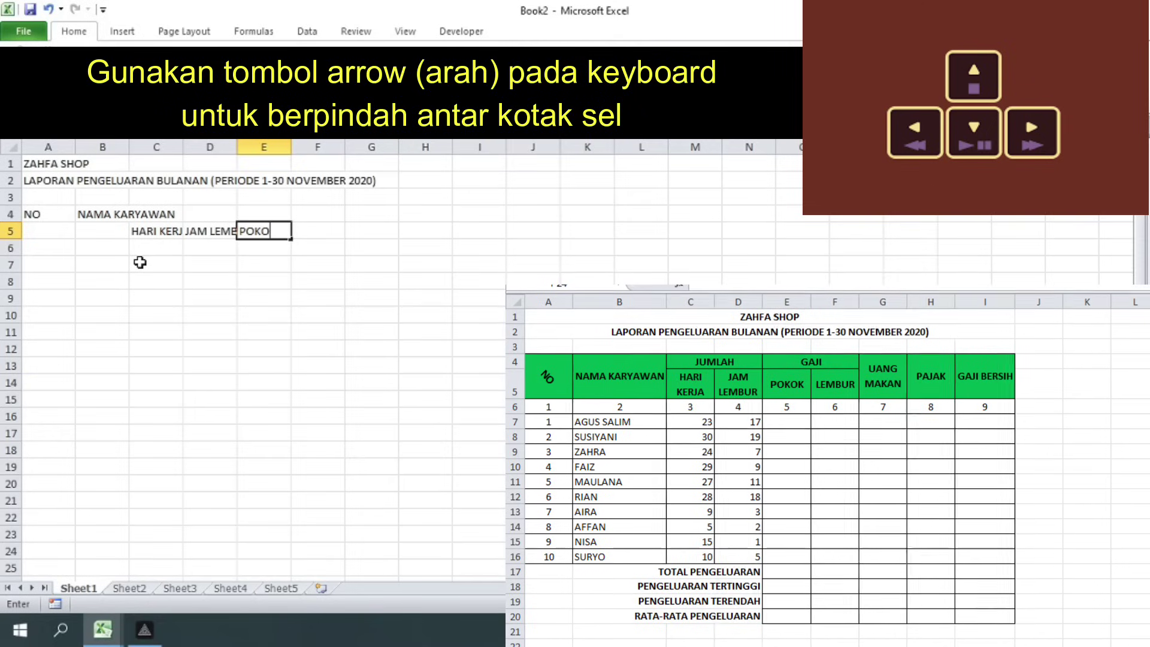
key(Right)
text(LEMBUR)
key(Right)
- Add UANG MAKAN, PAJAK and GAJI BERSIH in G4:I4 and check the row 4 headers
key(Up)
text(UANG MAKAN)
key(Right)
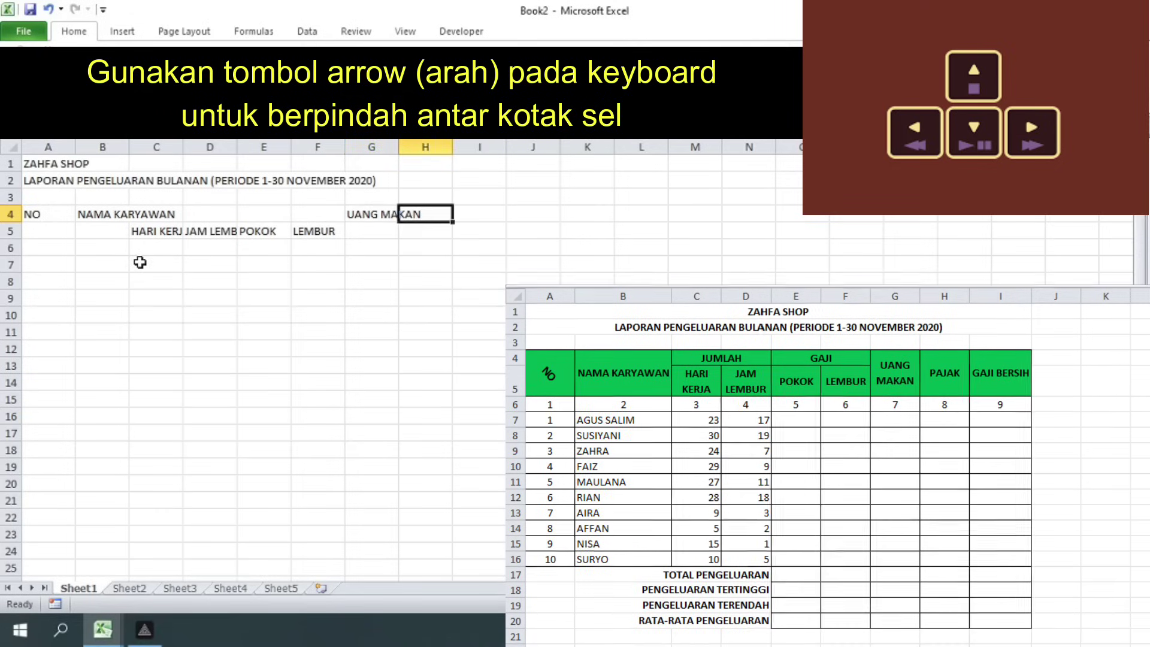
text(PAJAK)
key(Right)
text(GAJI BERSIH)
key(Down)
key(Up)
key(Left)
key(Left)
key(Left)
key(Left)
key(Left)
key(Left)
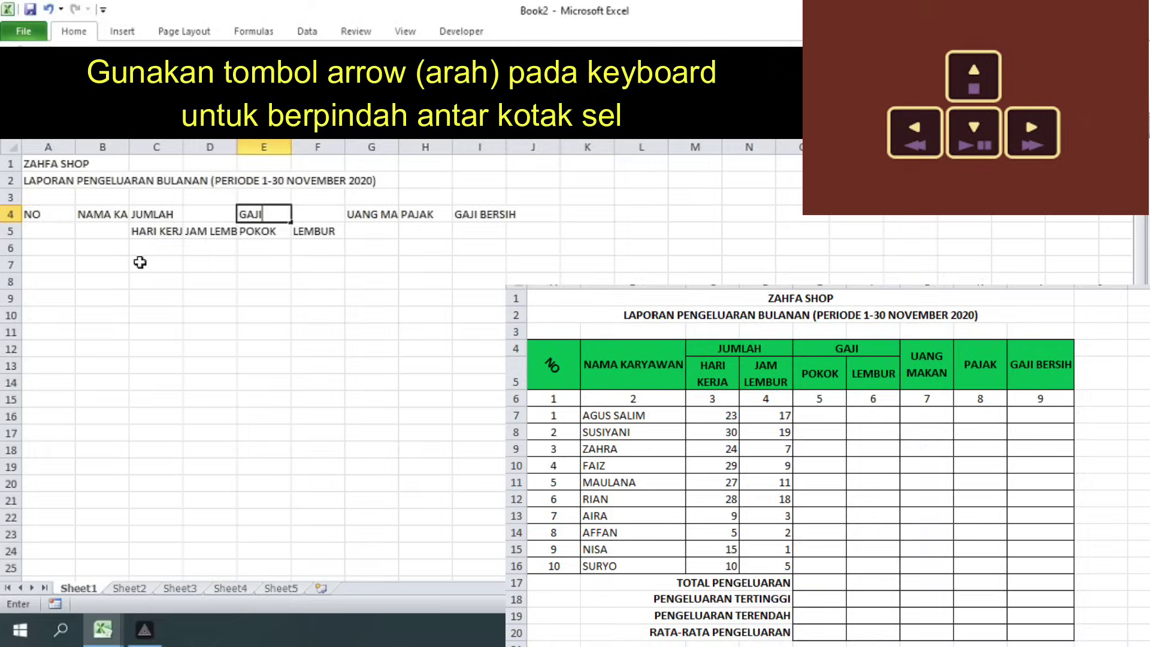
key(Up)
key(Left)
key(Left)
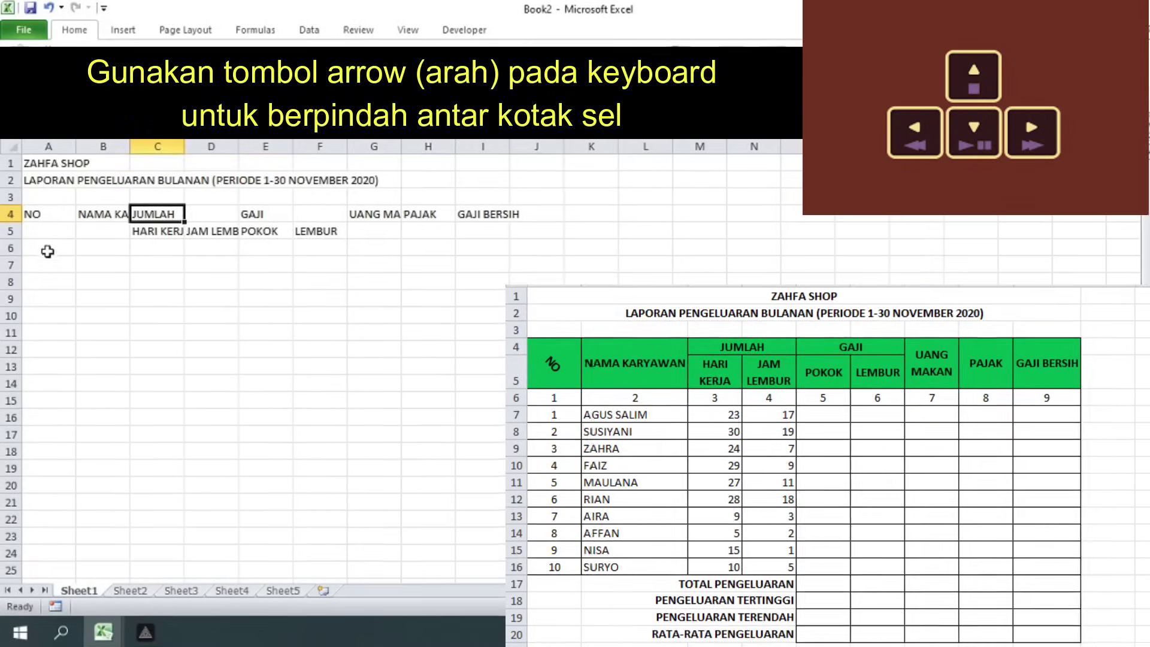
key(Left)
key(Left)
key(Down)
key(Down)
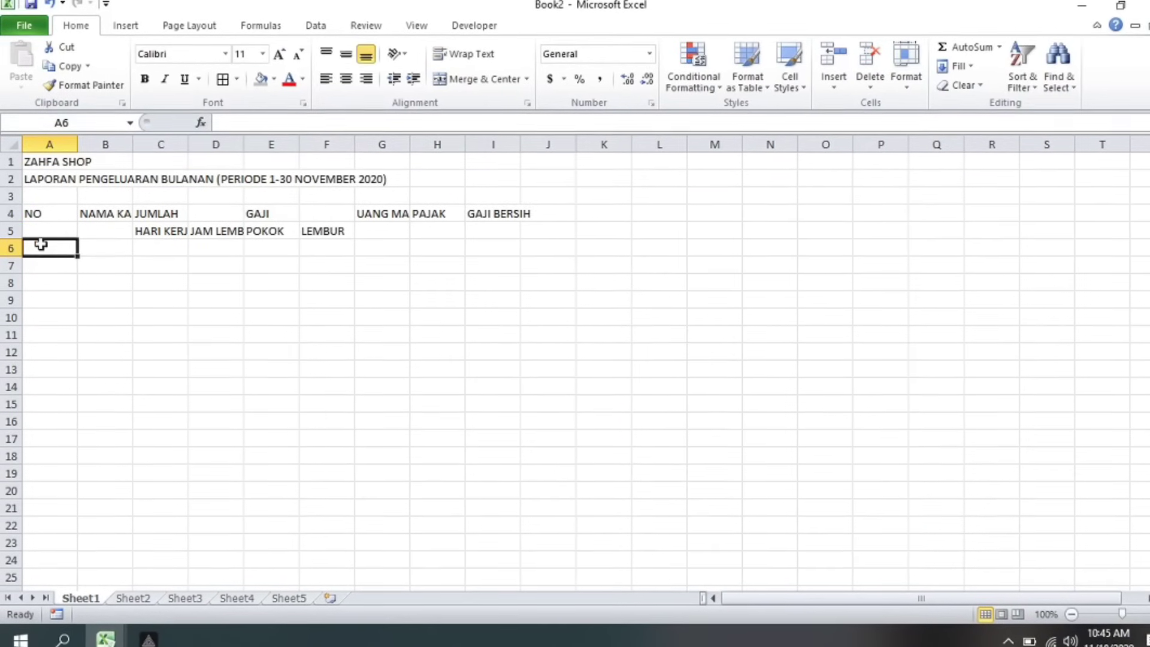
- Enter 1 and 2 in A6:B6 and extend the series across to 9 in I6
text(1)
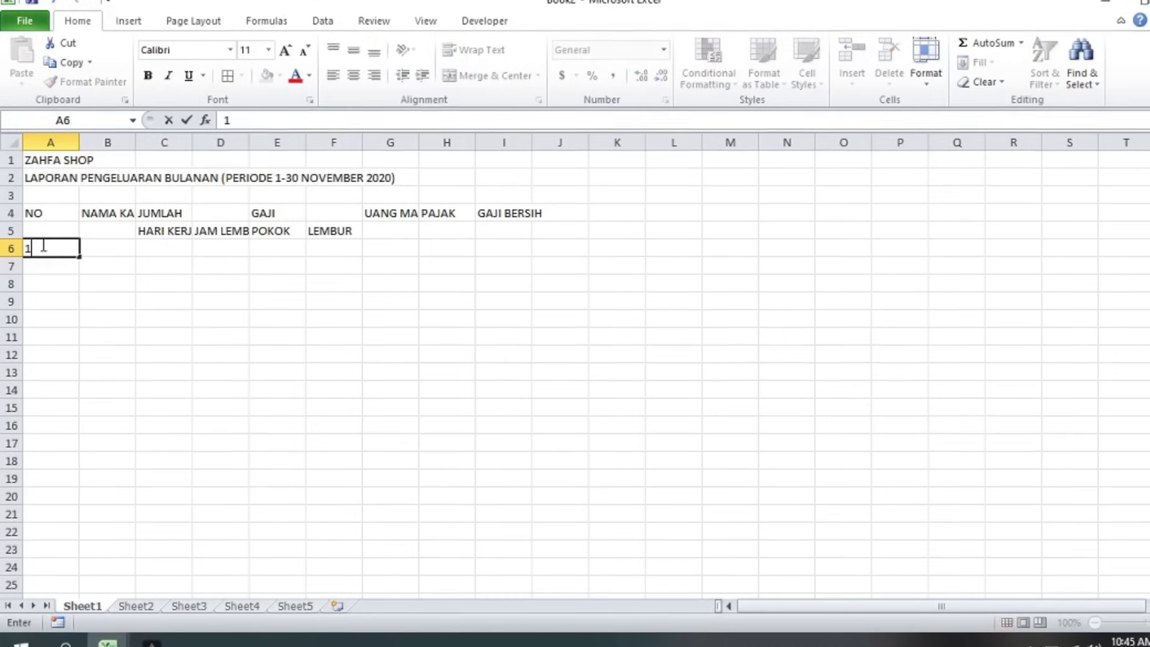
key(Tab)
text(2)
key(Tab)
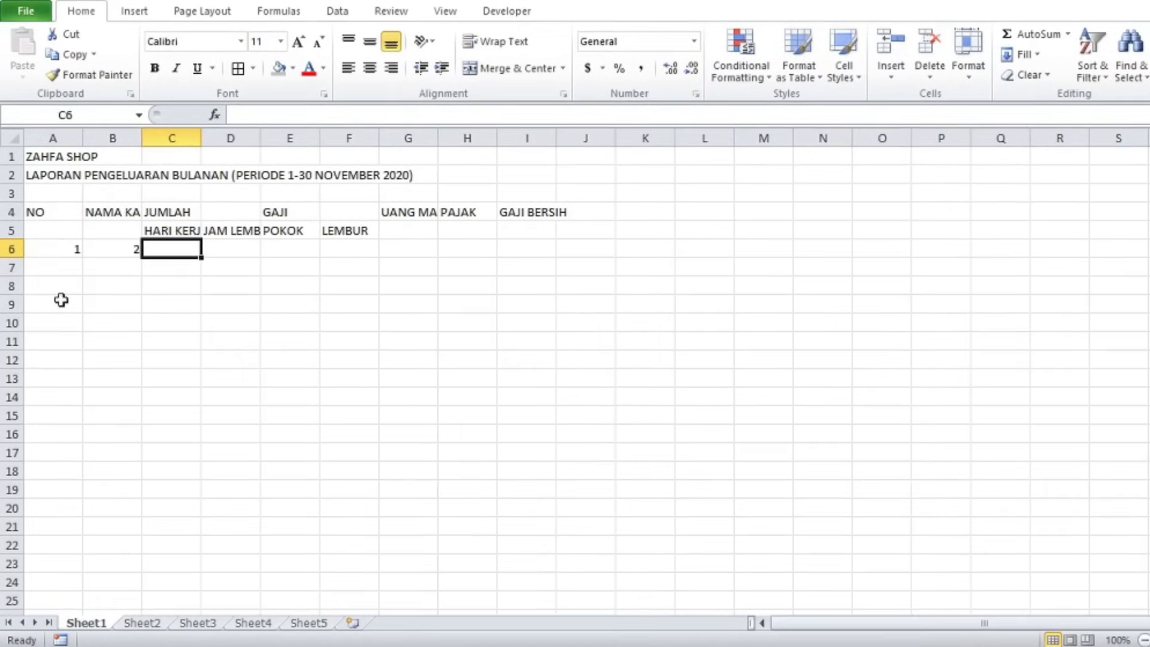
drag(60, 250, 106, 249)
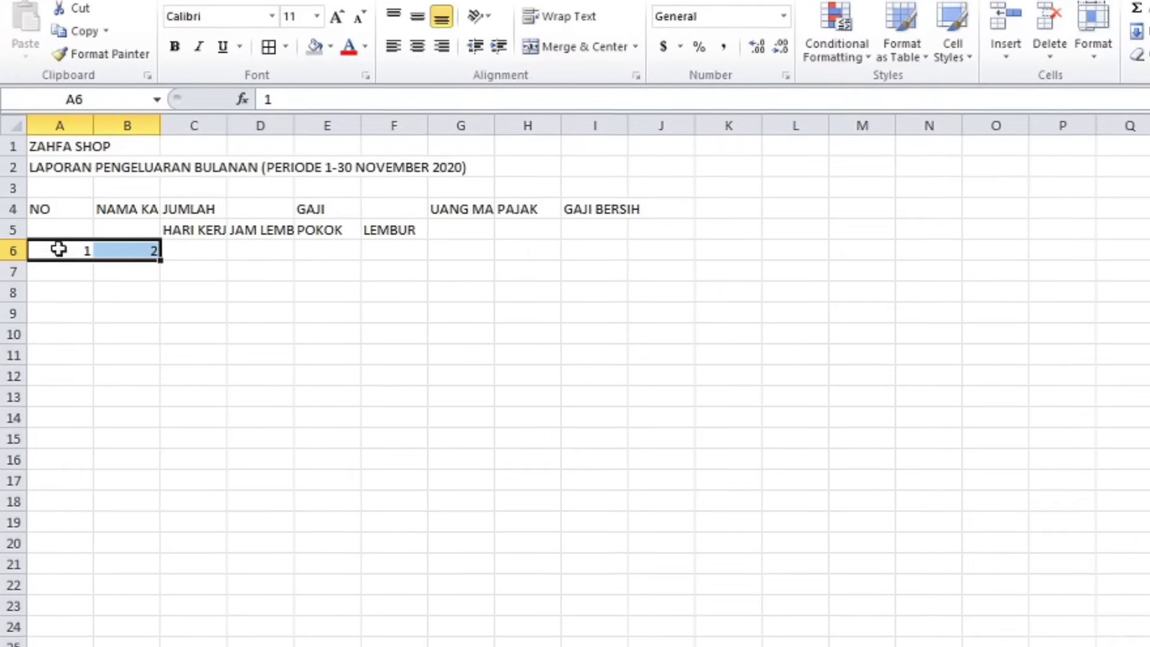
drag(58, 249, 125, 251)
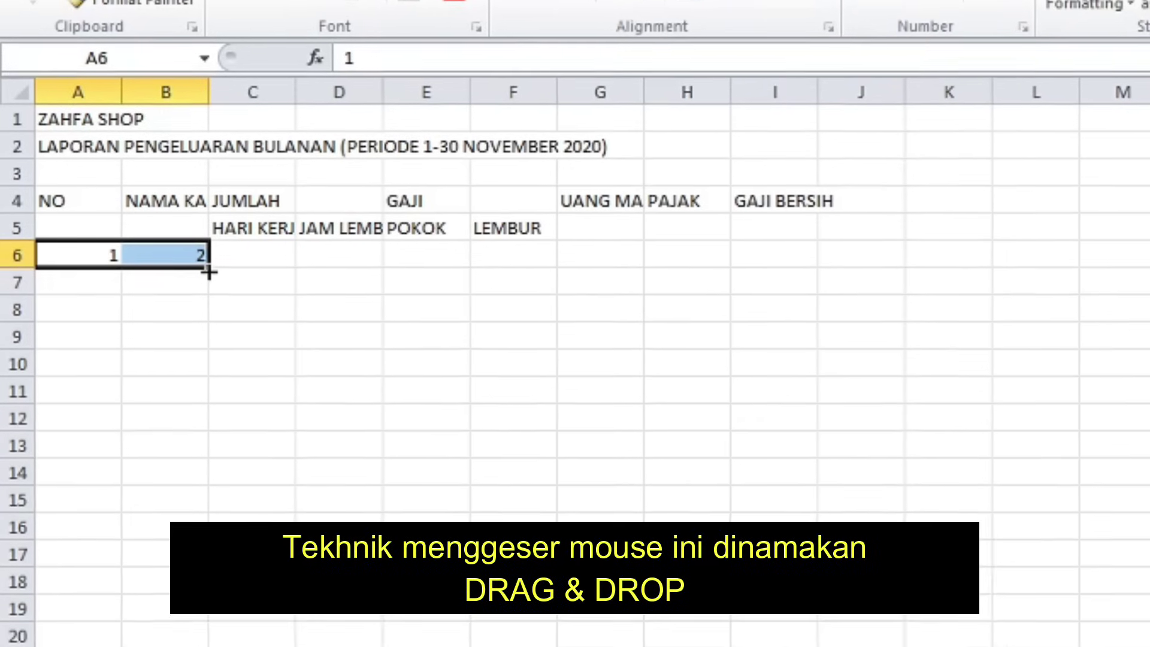
drag(212, 272, 938, 275)
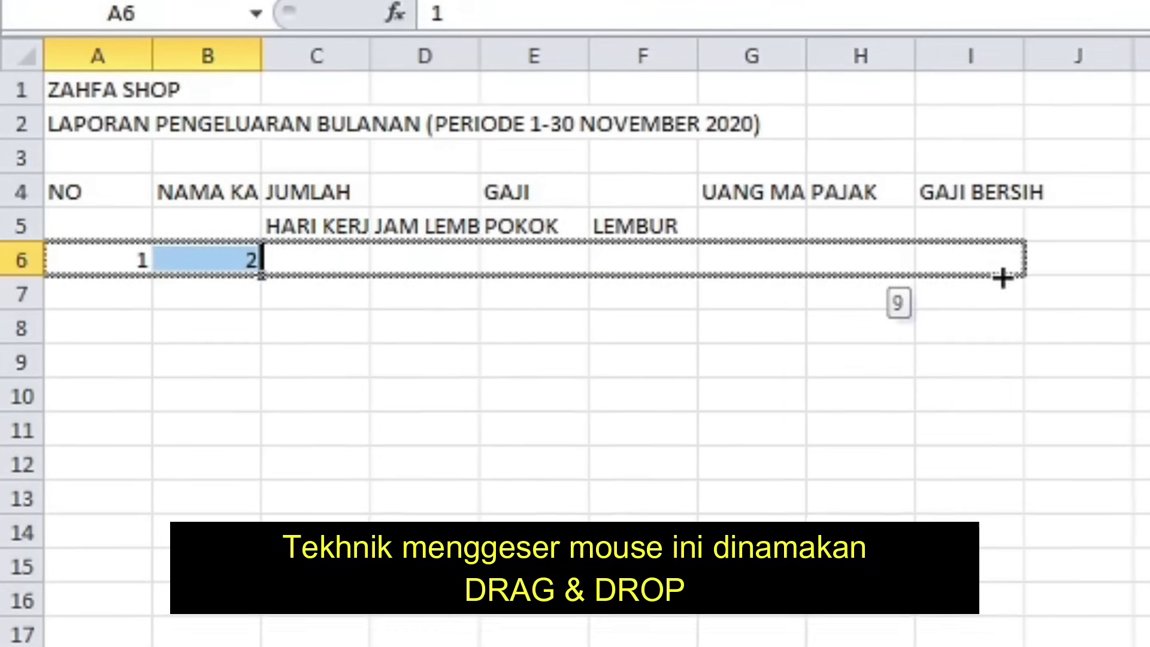
drag(1024, 278, 1025, 279)
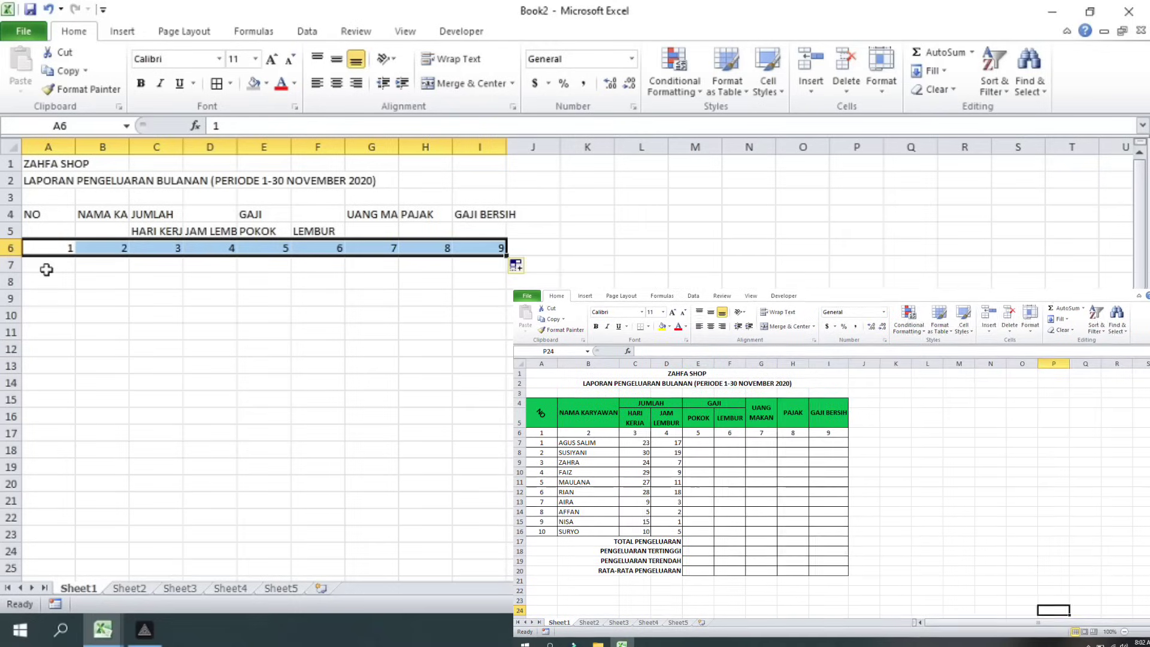
- Number the employee rows 1 through 10 in A7:A16 using a fill series
click(48, 269)
text(1)
key(Return)
text(2)
key(Return)
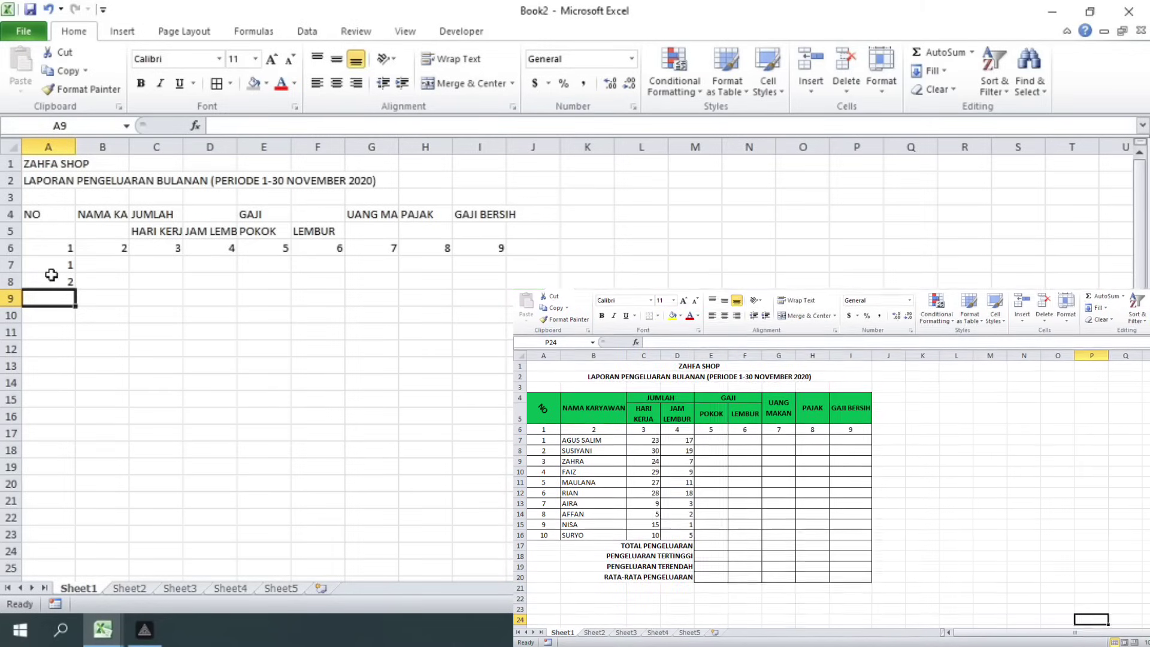
drag(48, 264, 47, 282)
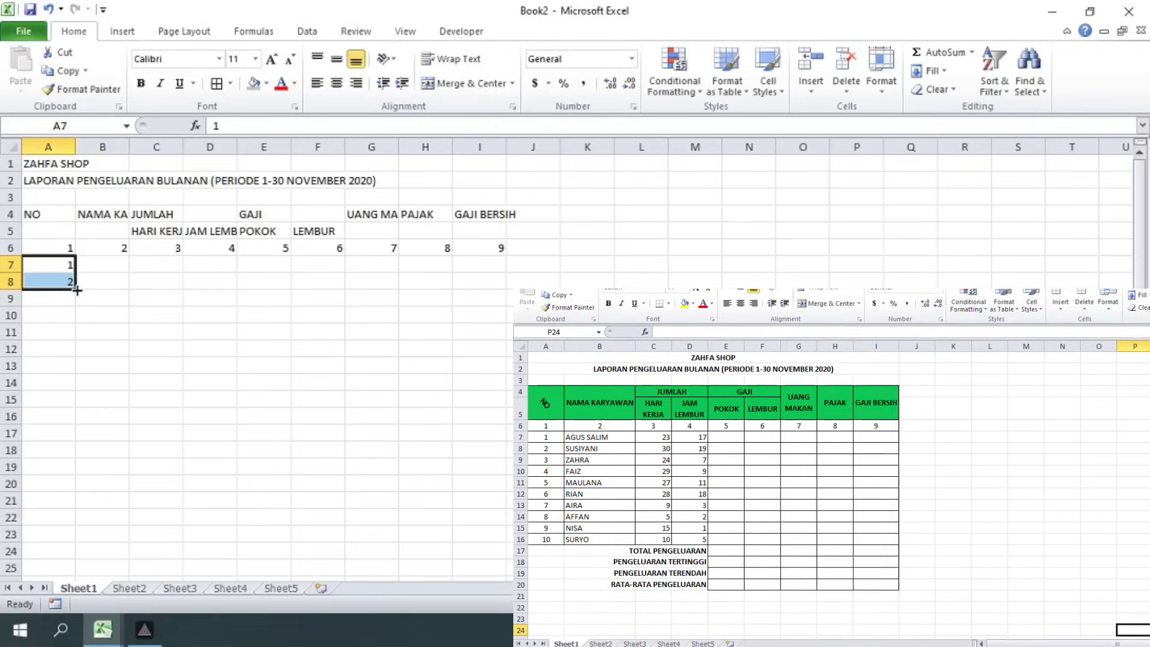
drag(77, 290, 78, 430)
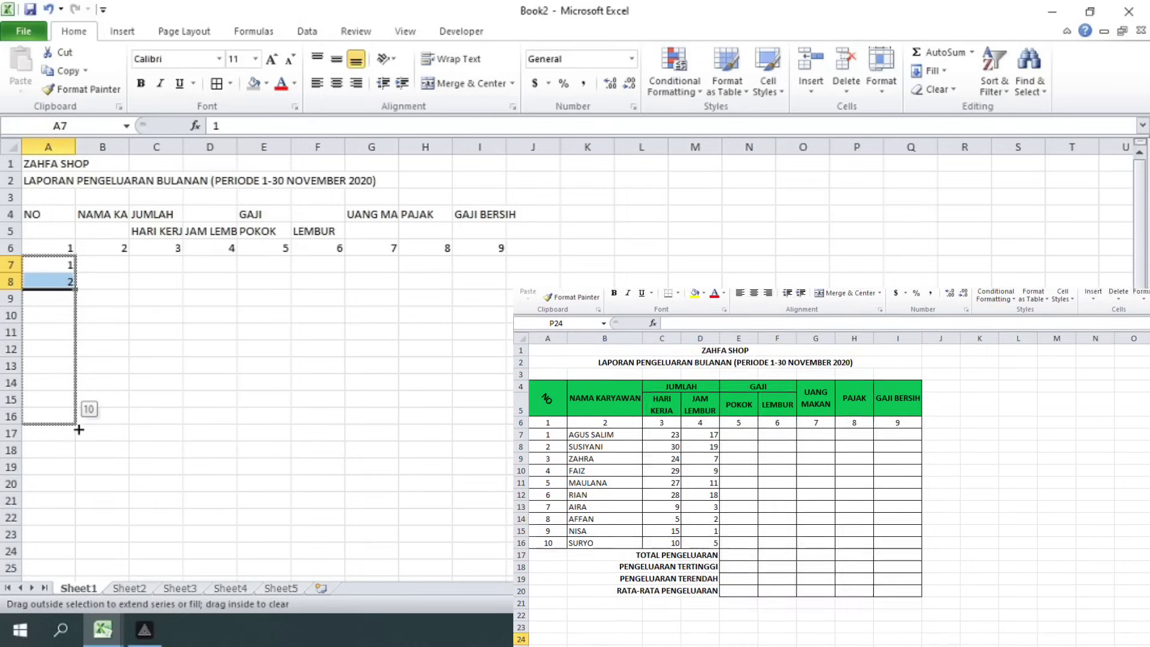
drag(78, 429, 78, 418)
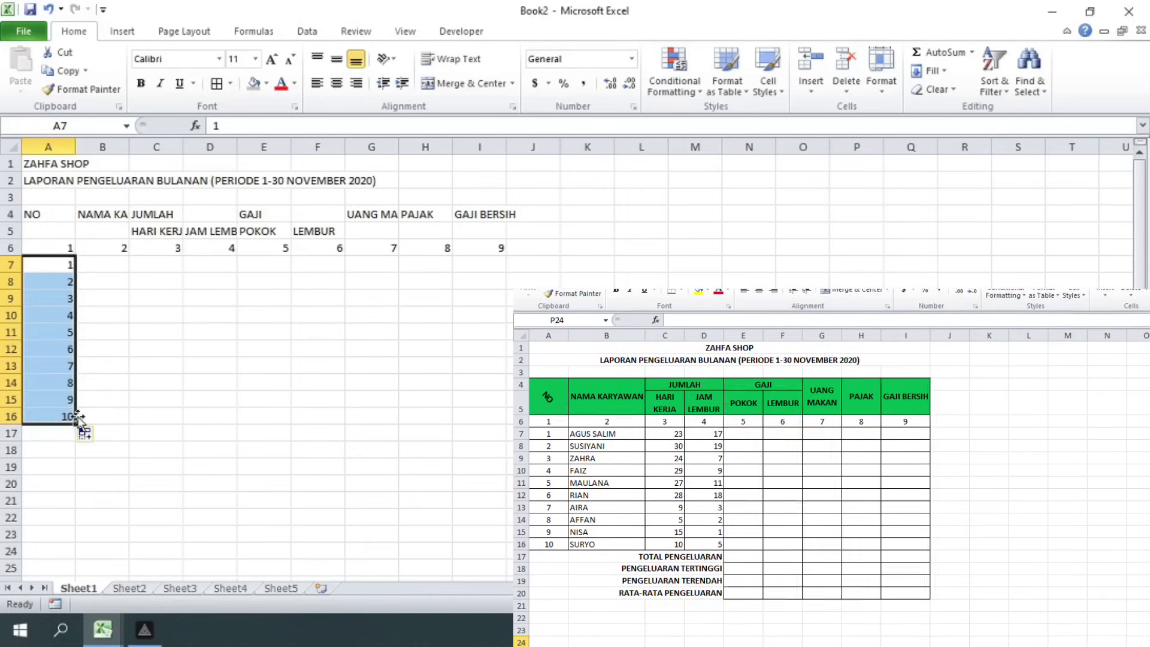
- Enter the ten employee names in column B with their work days and overtime hours
click(95, 262)
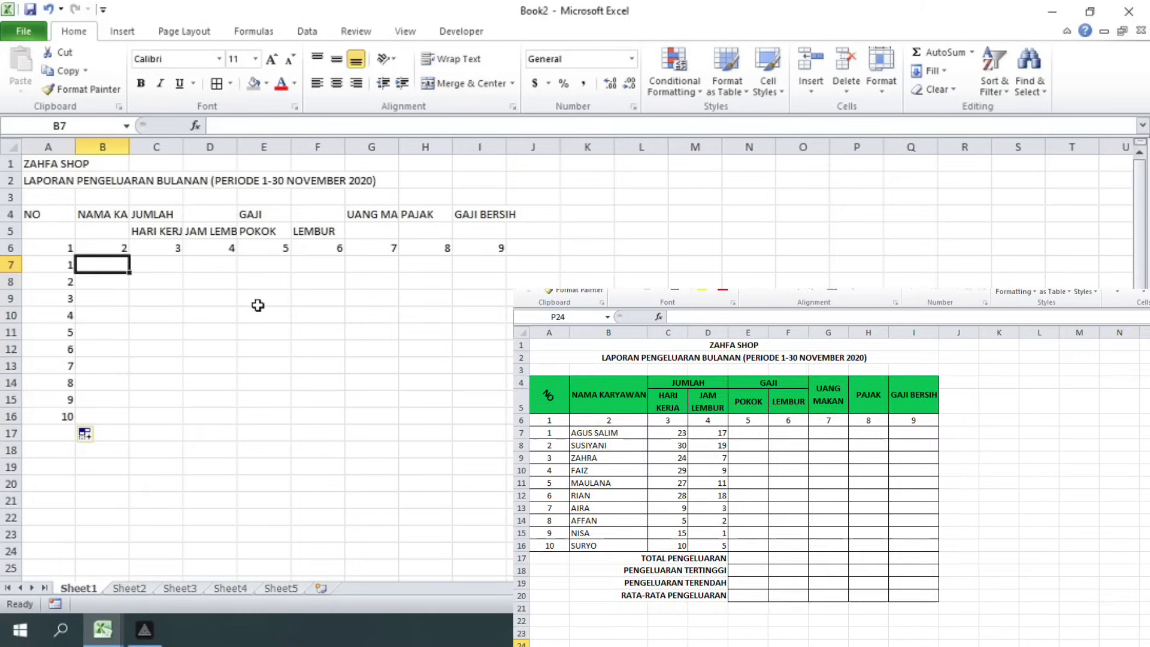
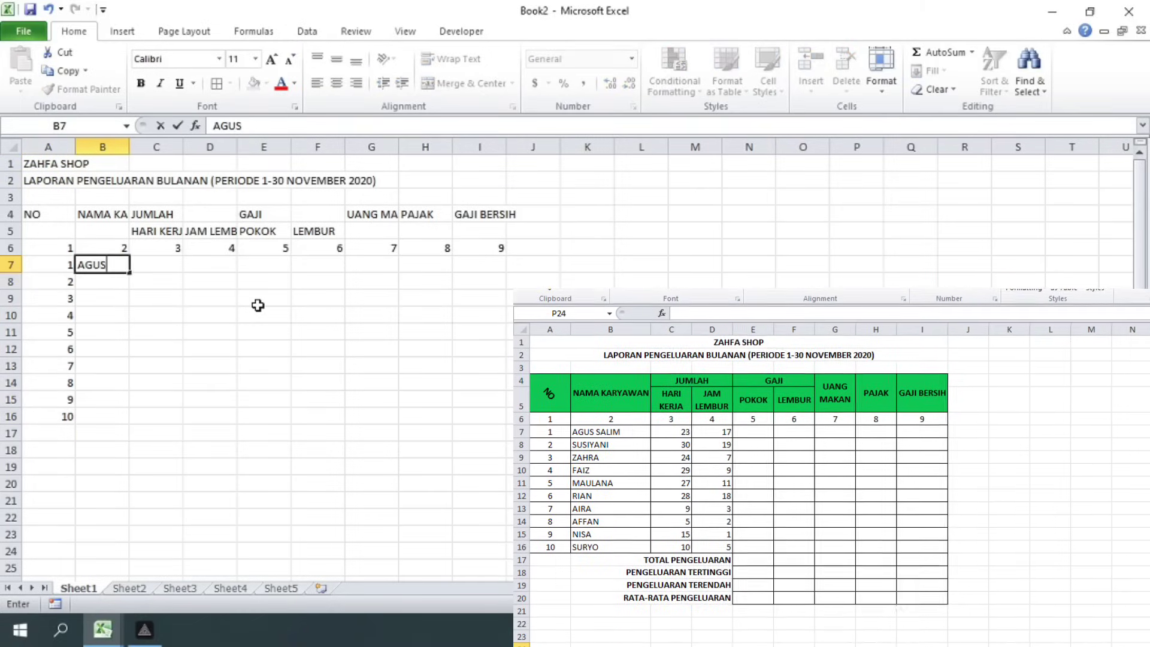
key(Return)
text(SUSIYANI ZAHRA FAIZ MAULANA RIAN AIRA AFFAN NISA SURYO 23 30 24 29 27 28 9 5 15 10)
key(ctrl+Up)
key(Down)
text(17 19 7 9 11)
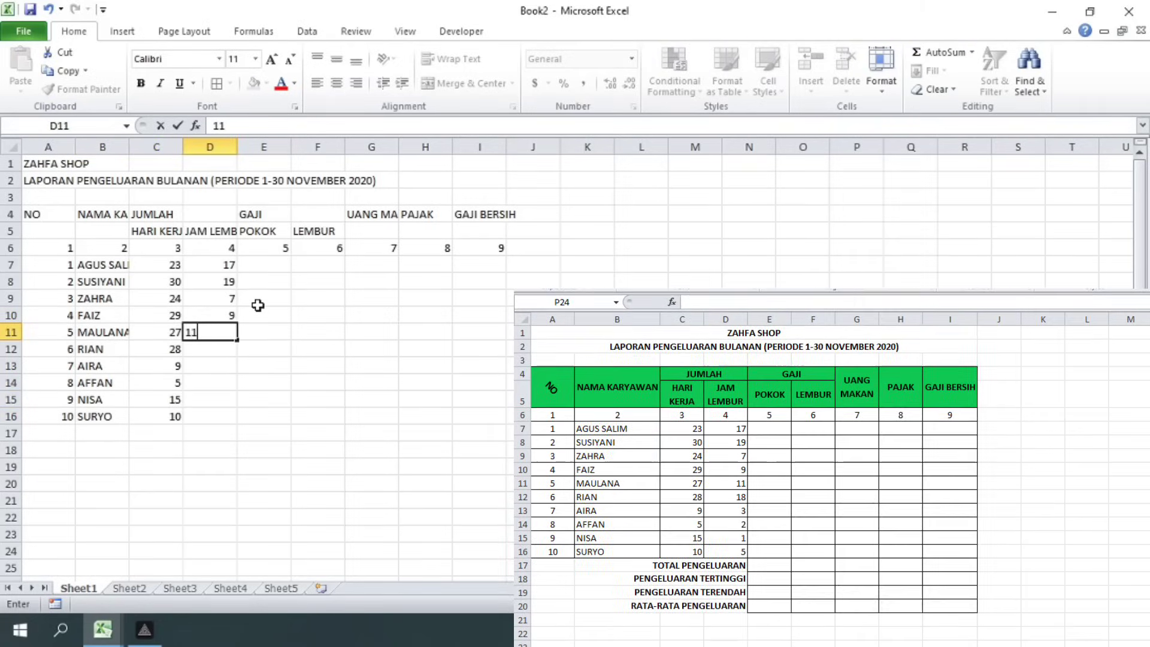
text( 5)
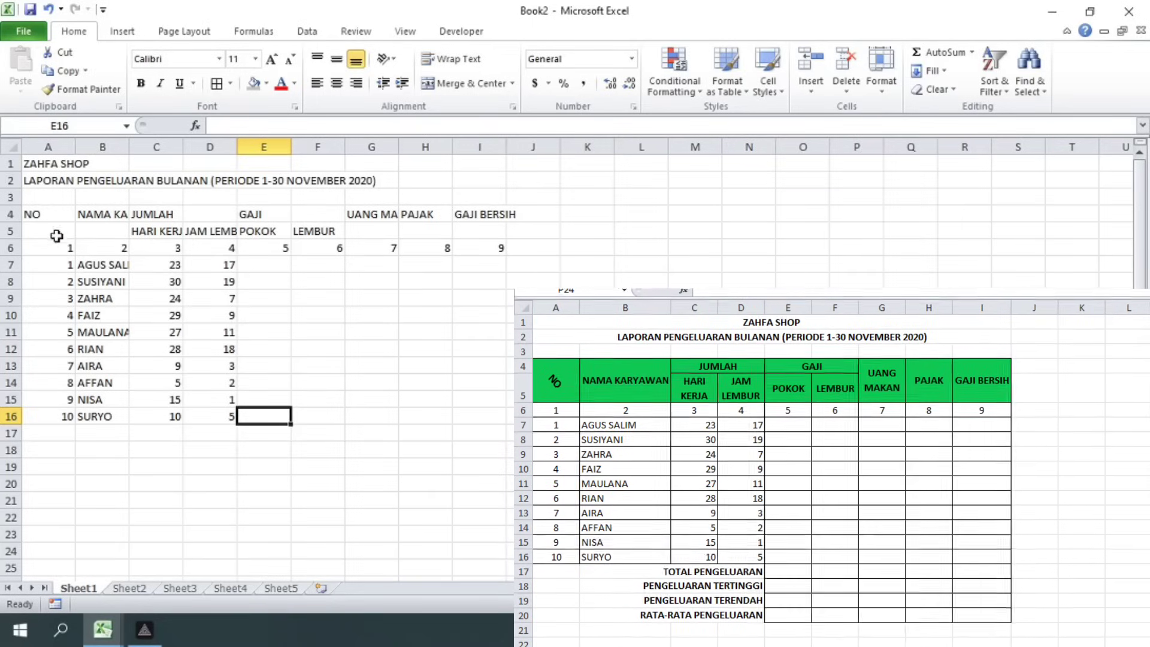
click(40, 216)
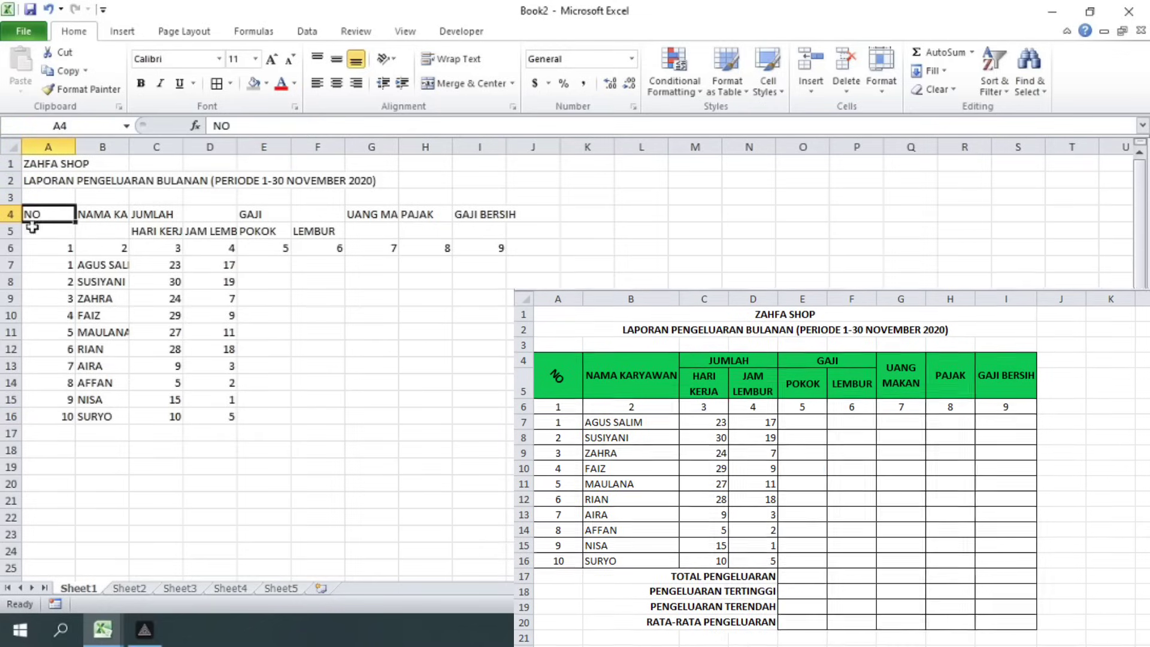
- Apply All Borders to every cell of the table A4:I16
mouse_move(38, 214)
mouse_down()
mouse_move(491, 356)
mouse_move(490, 413)
mouse_up()
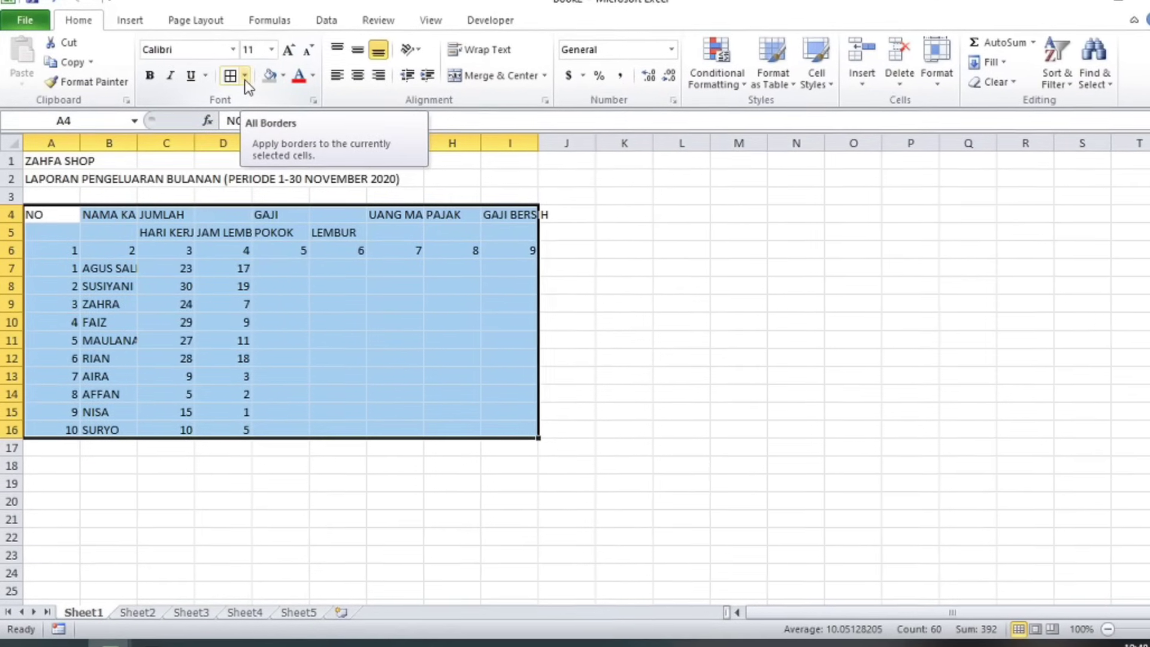
click(246, 76)
click(252, 73)
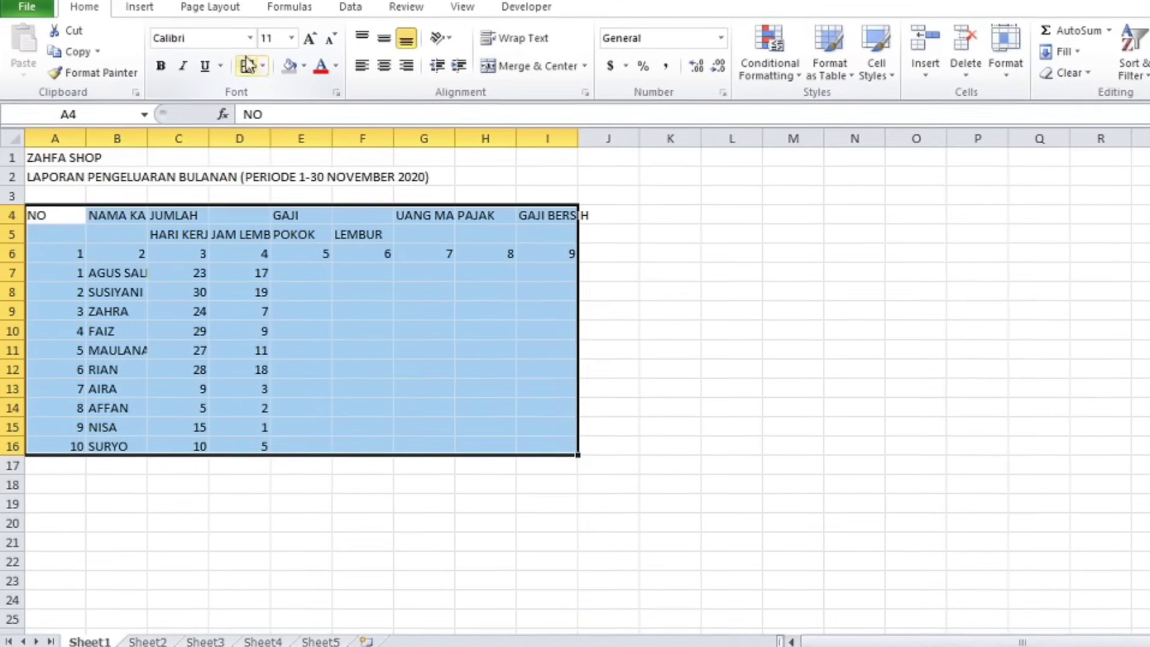
click(263, 67)
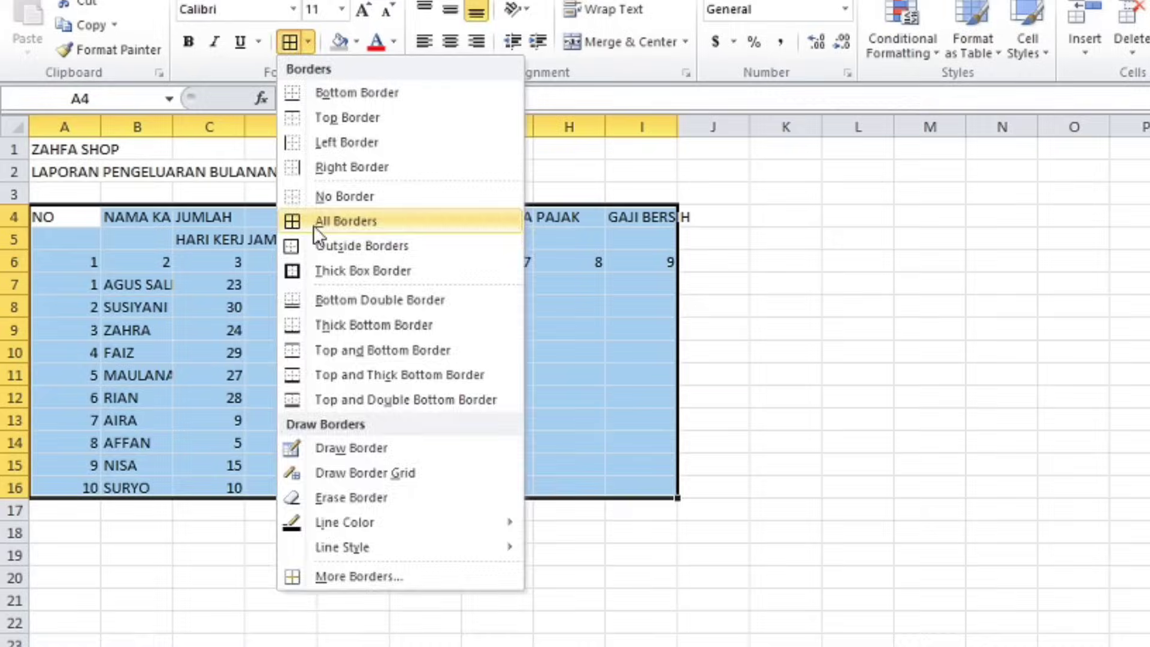
click(314, 221)
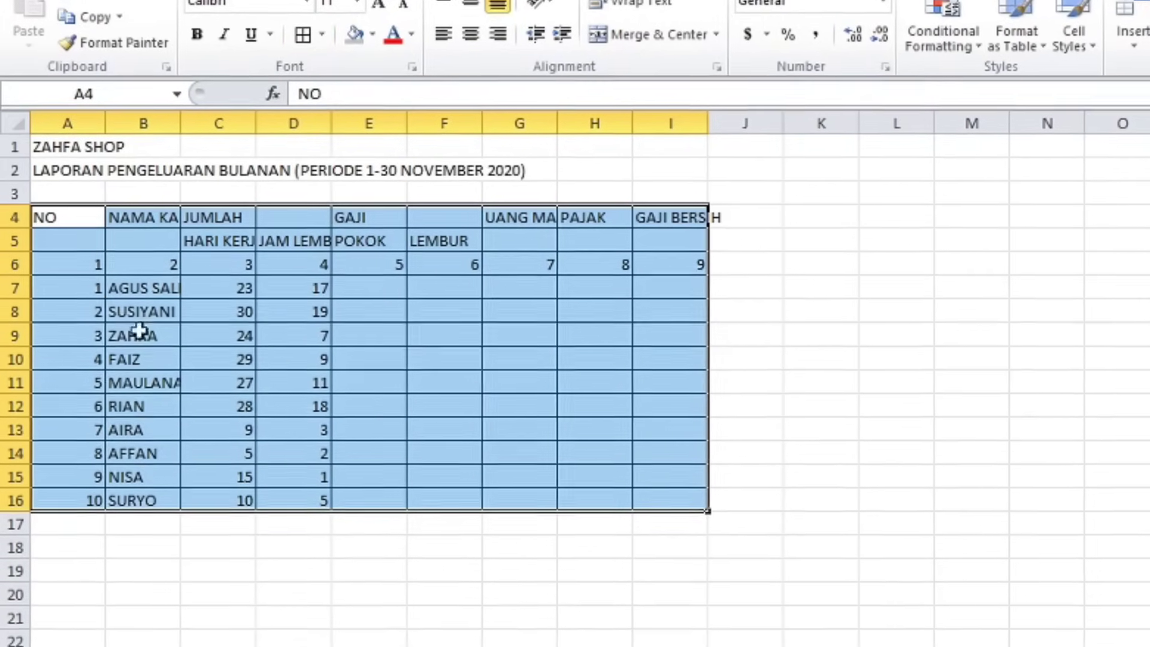
click(624, 367)
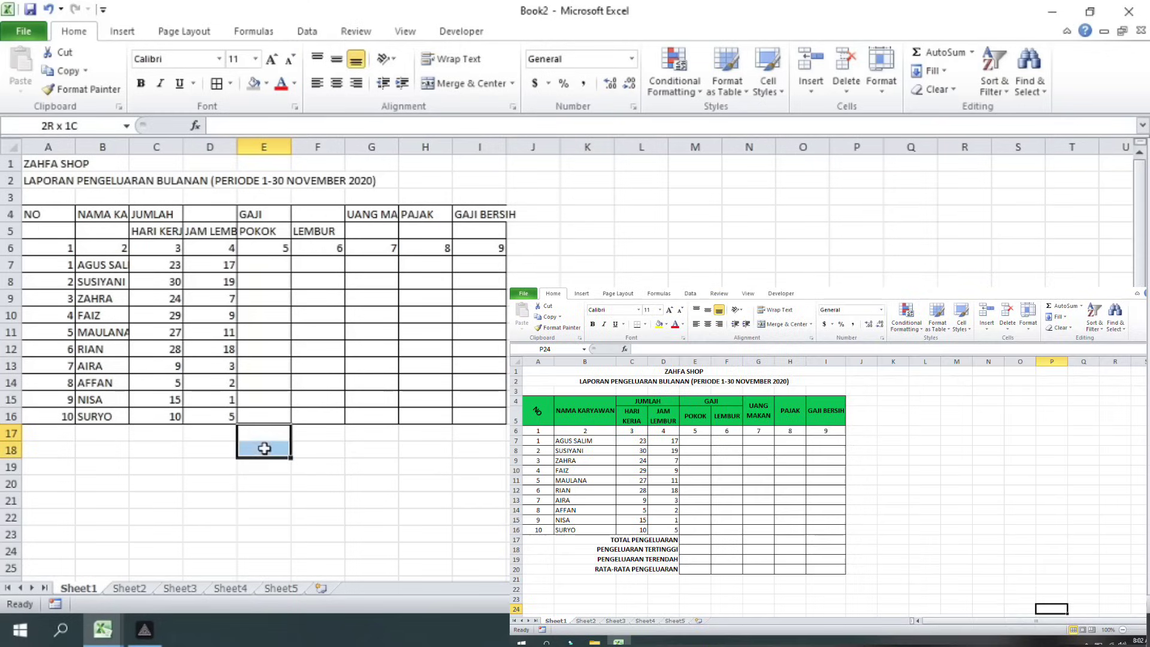
- Put borders around every cell of the summary block E17:I20
drag(266, 479, 465, 480)
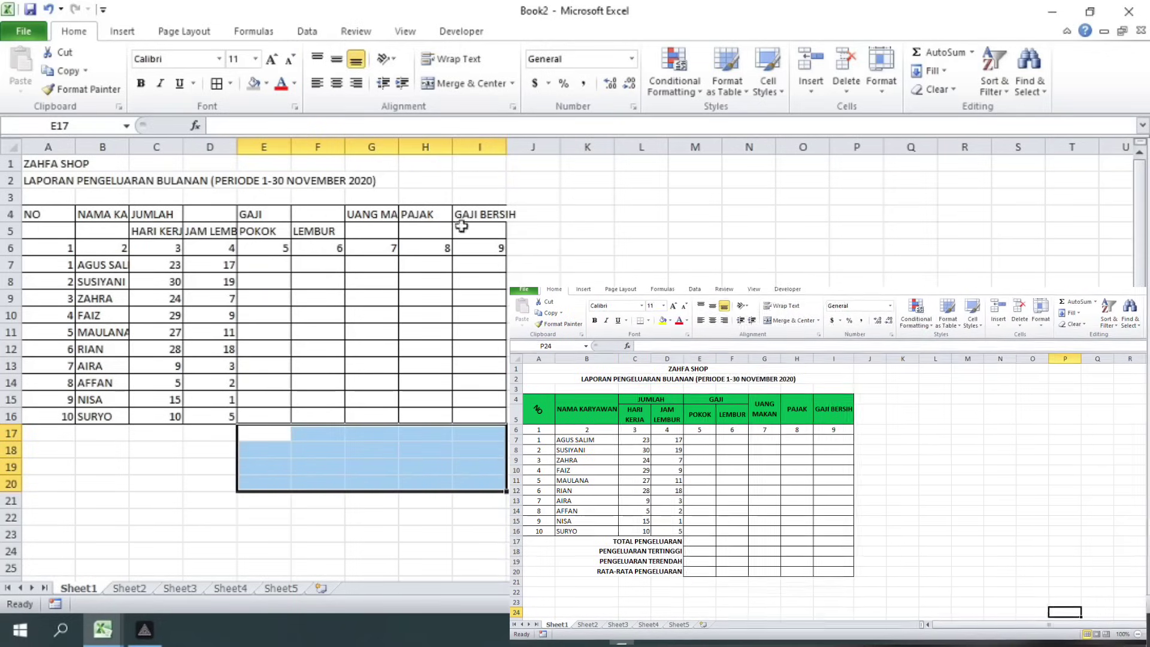
click(230, 84)
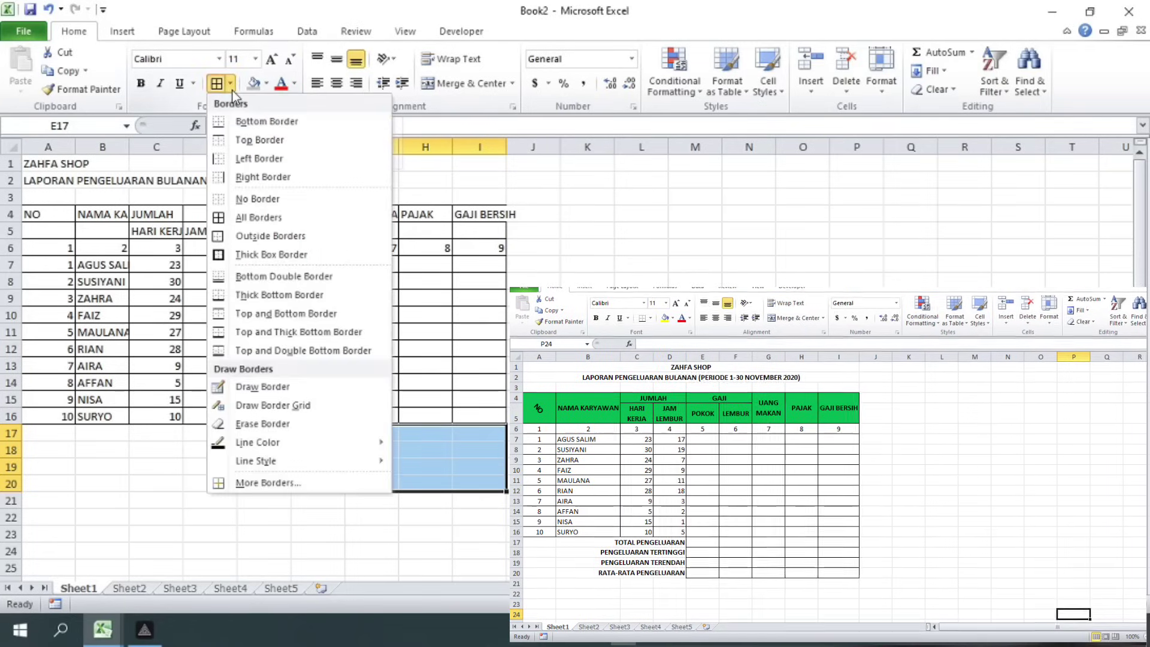
click(301, 224)
click(271, 435)
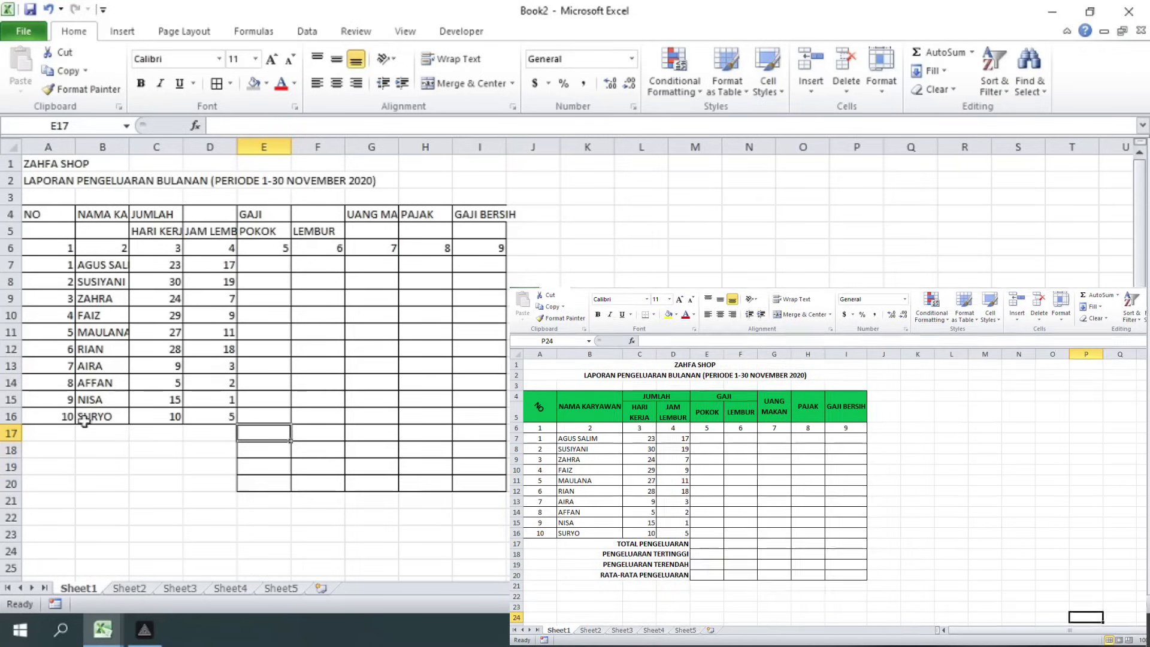
- Label D17:D20 TOTAL PENGELUARAN, PENGELUARAN TERTINGGI, PENGELUARAN TERENDAH and RATA-RATA PENGELUARAN
click(192, 433)
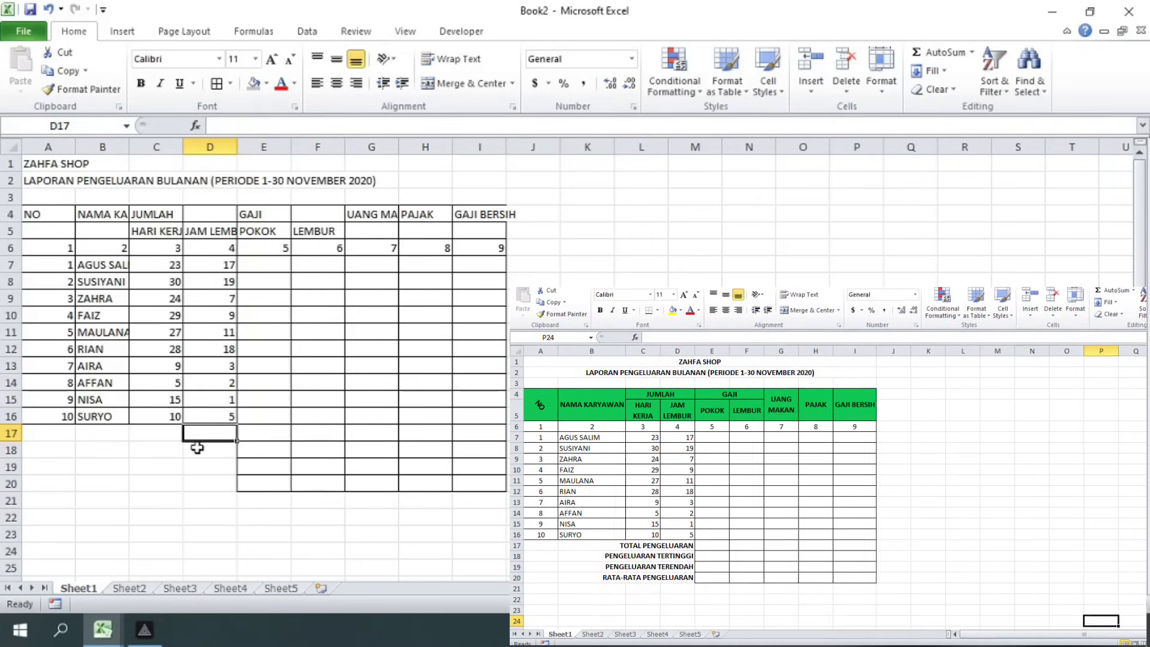
text(TOTAL PENGELUARAN)
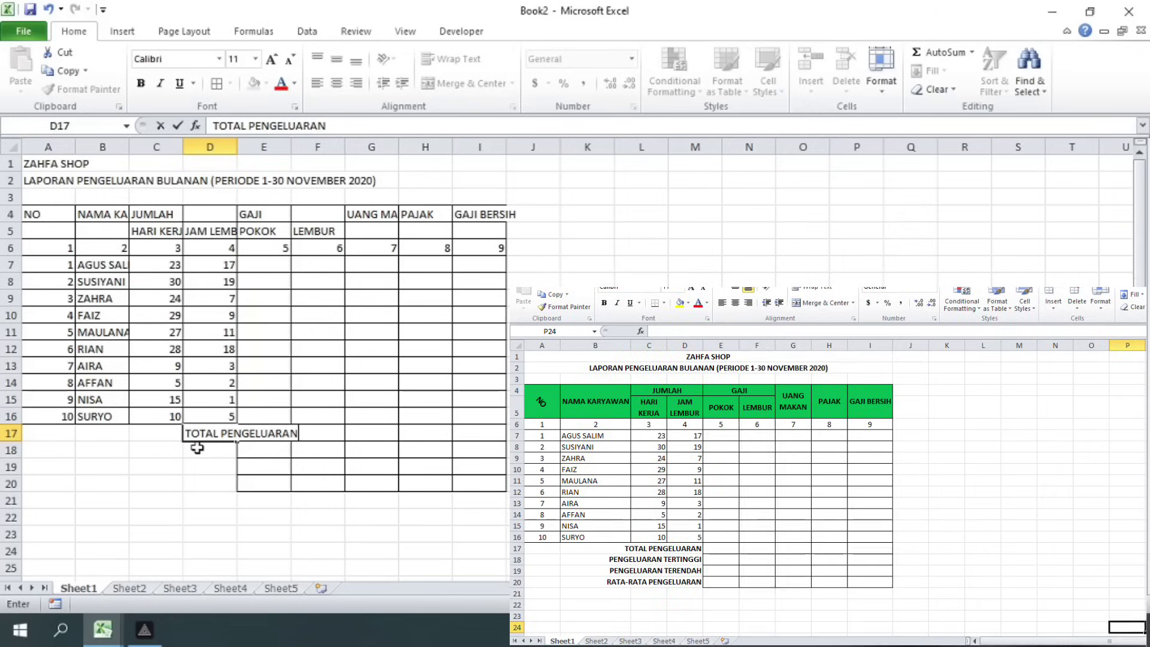
key(Return)
text(PENGELUARAN TERTINGGI)
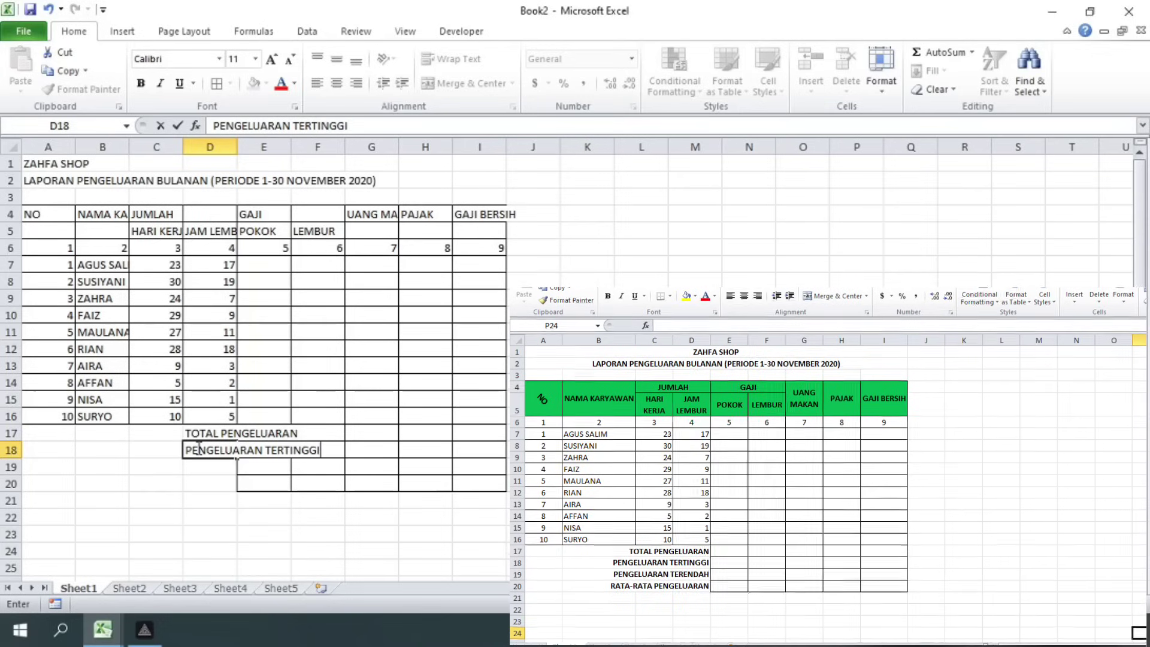
key(Return)
text(PENGELUARAN)
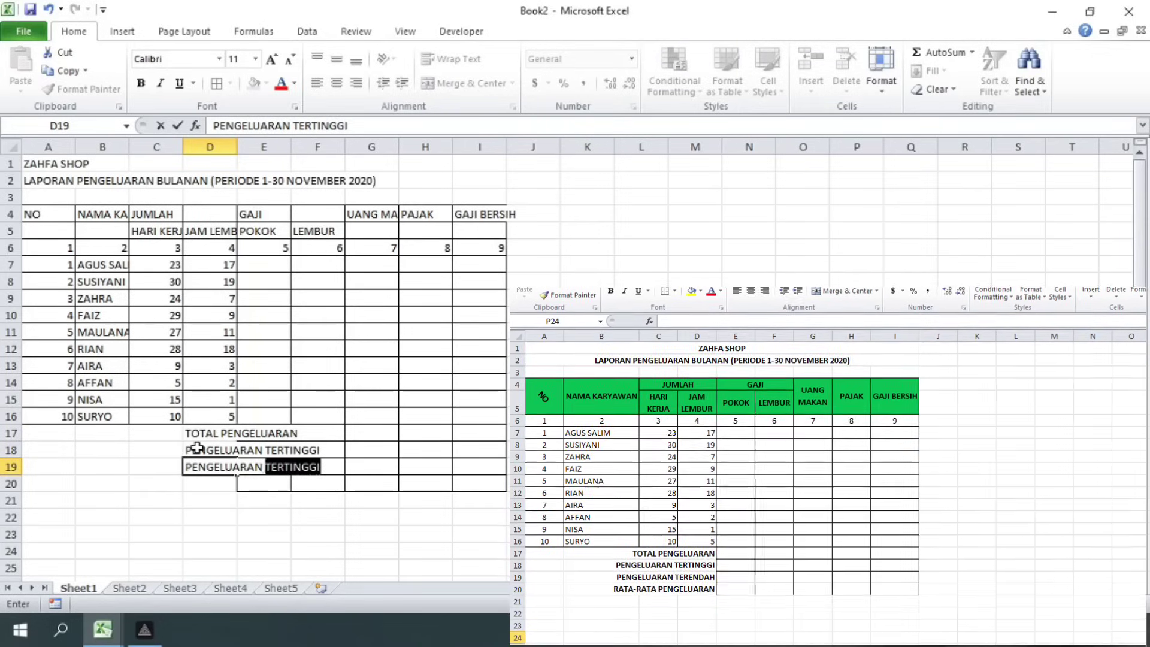
text(ENDAH)
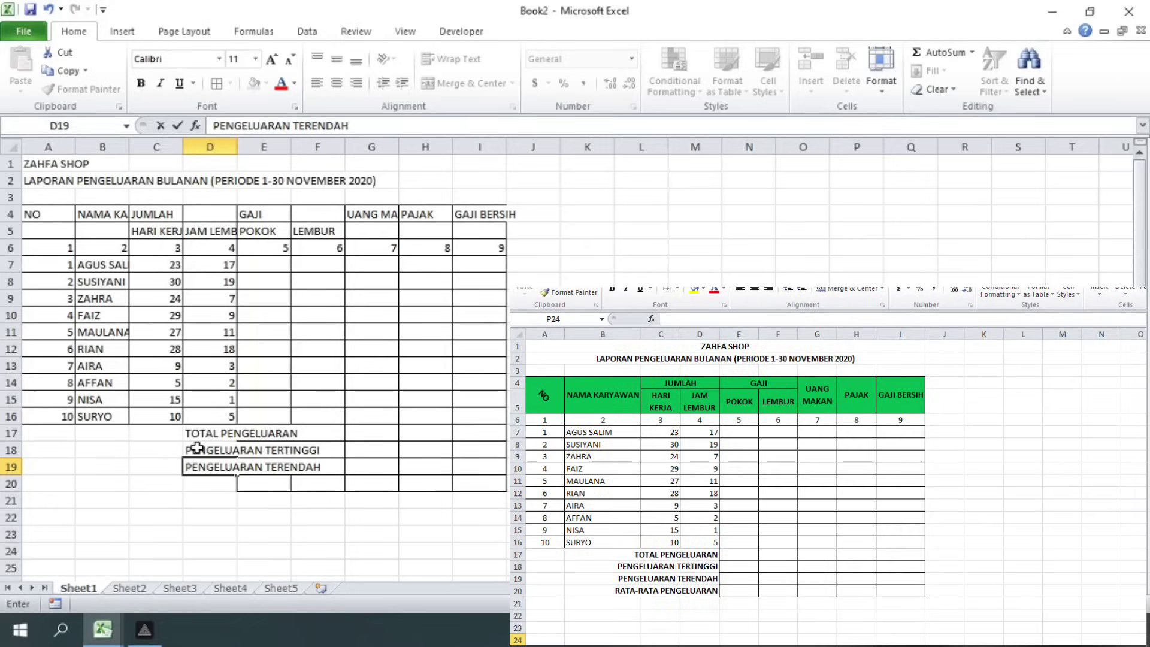
key(Return)
text(RATA-R)
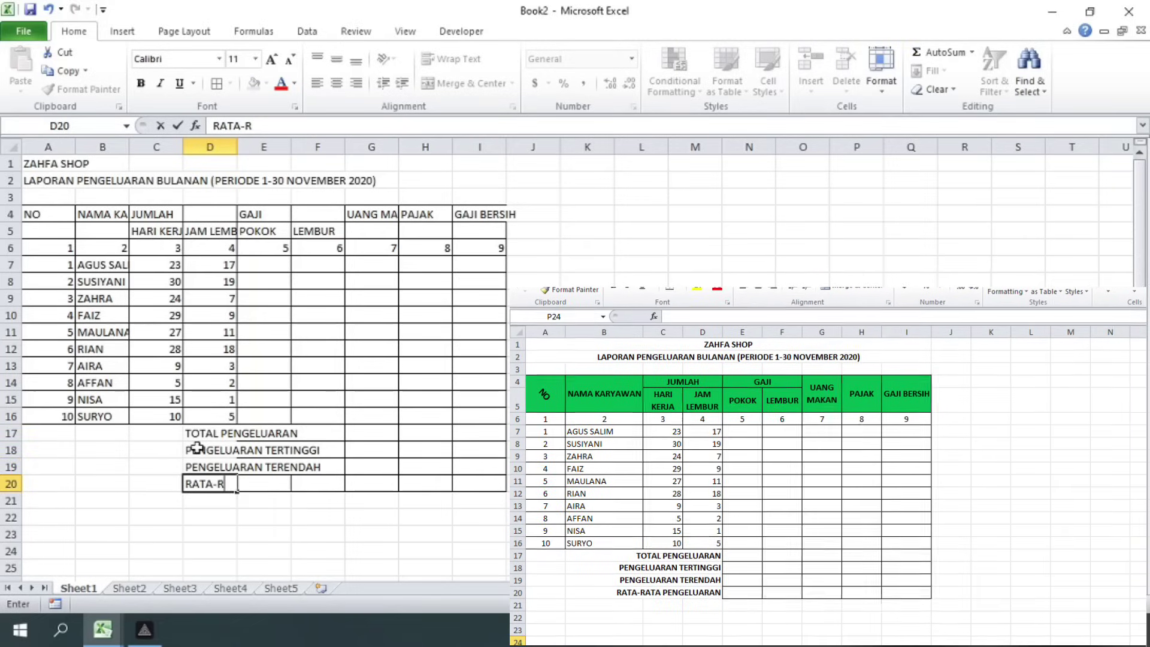
text( PENGELUARAN)
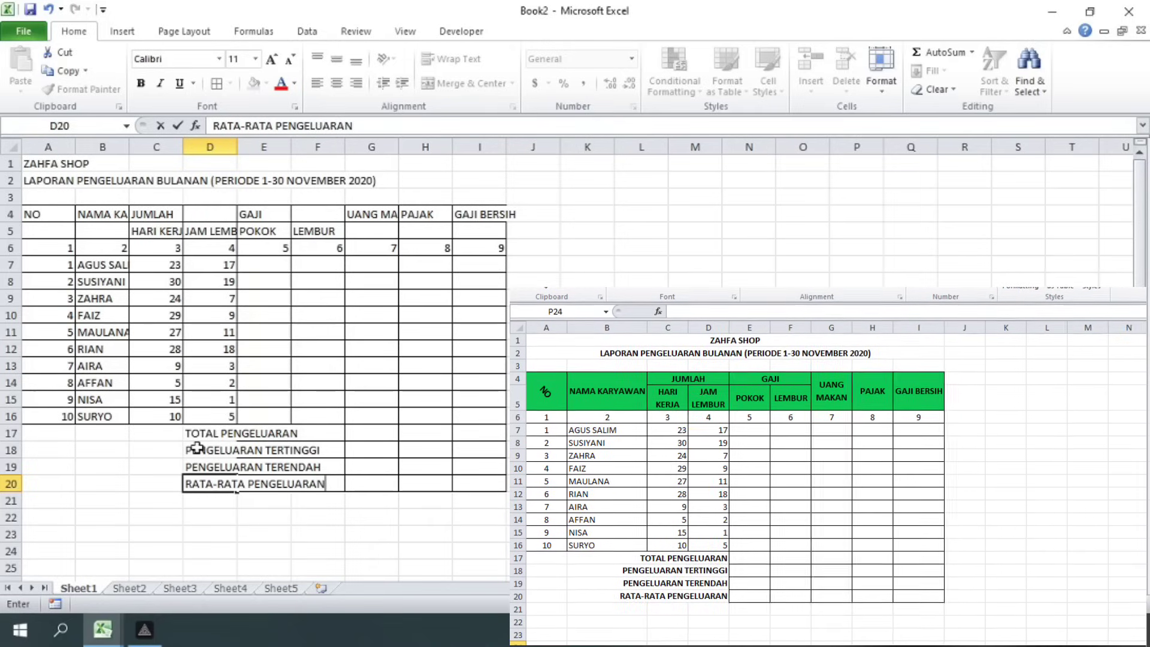
key(Return)
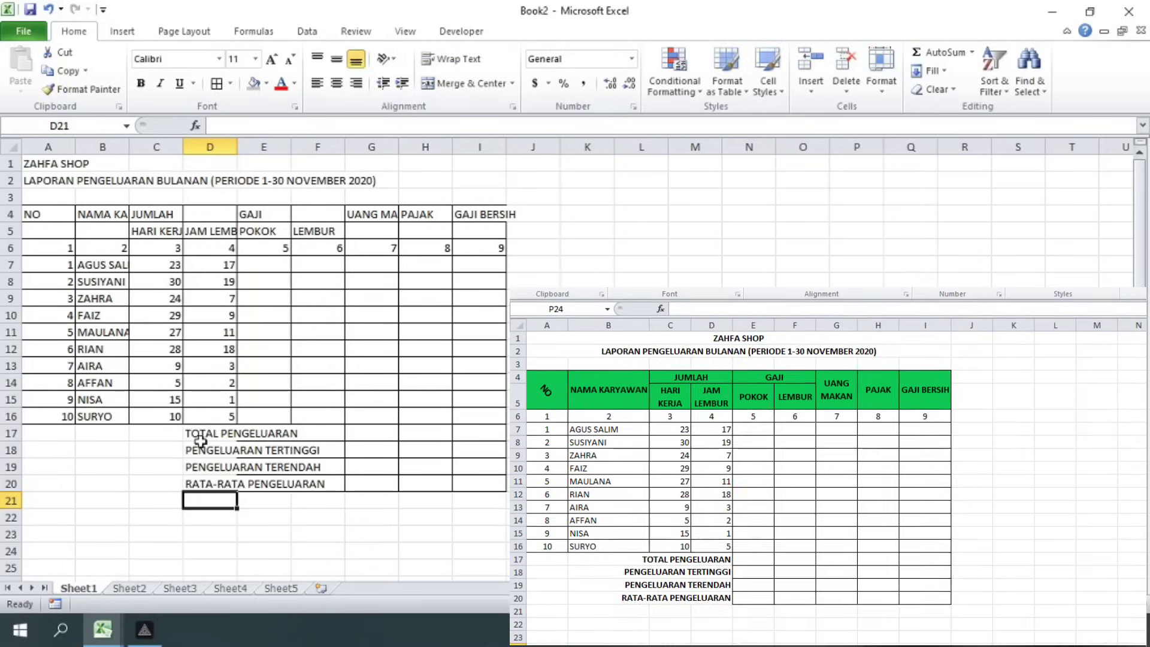
click(230, 431)
click(232, 381)
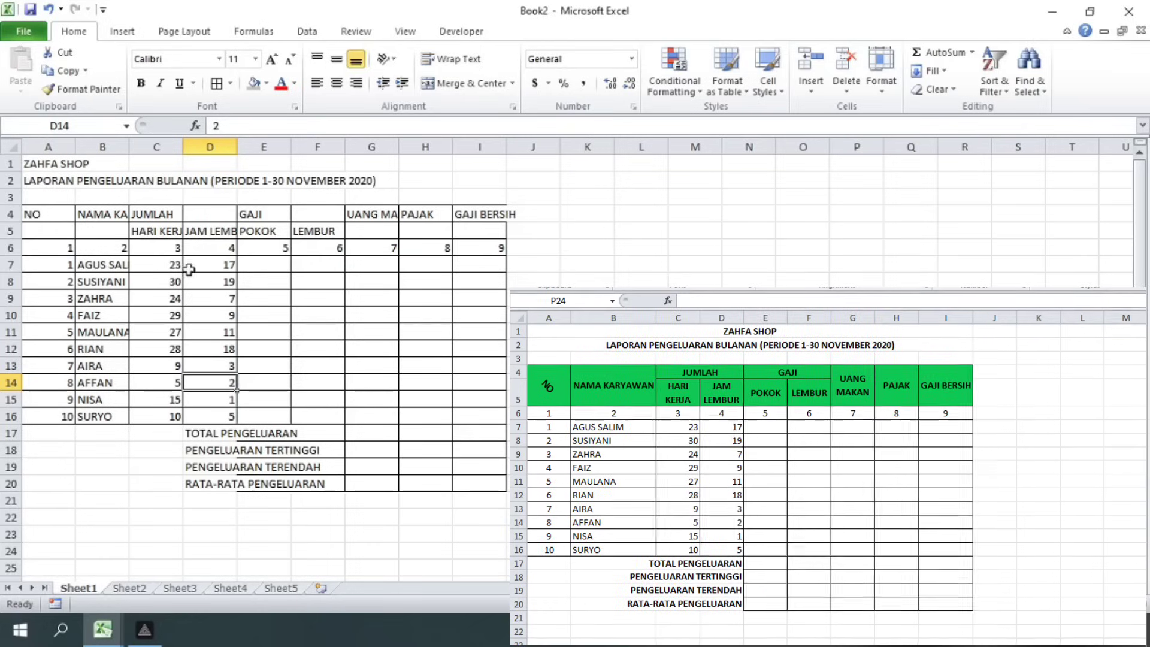
click(64, 181)
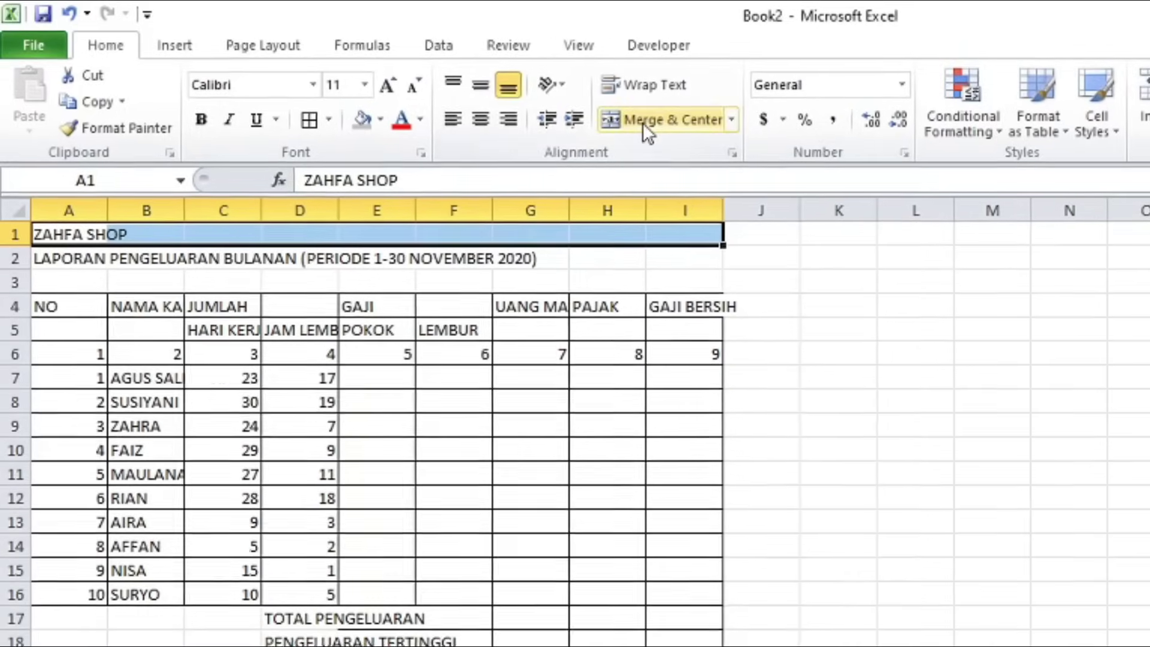
- Merge and centre the ZAHFA SHOP title and report subtitle across columns A–I, and bold both rows
click(644, 122)
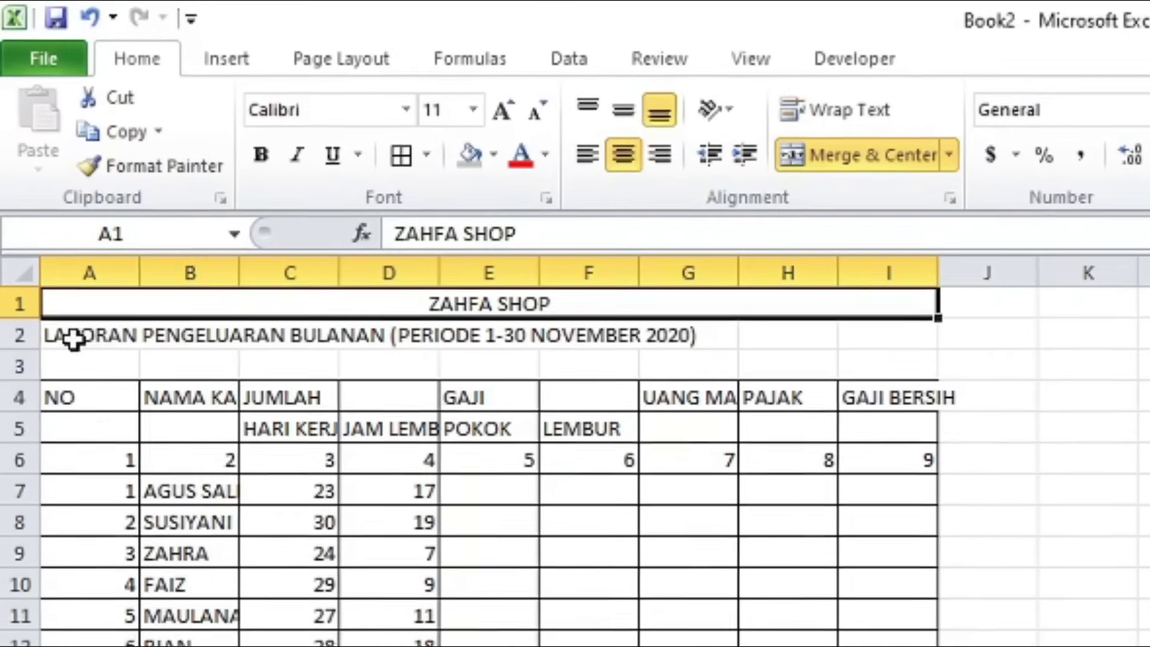
drag(72, 317, 922, 342)
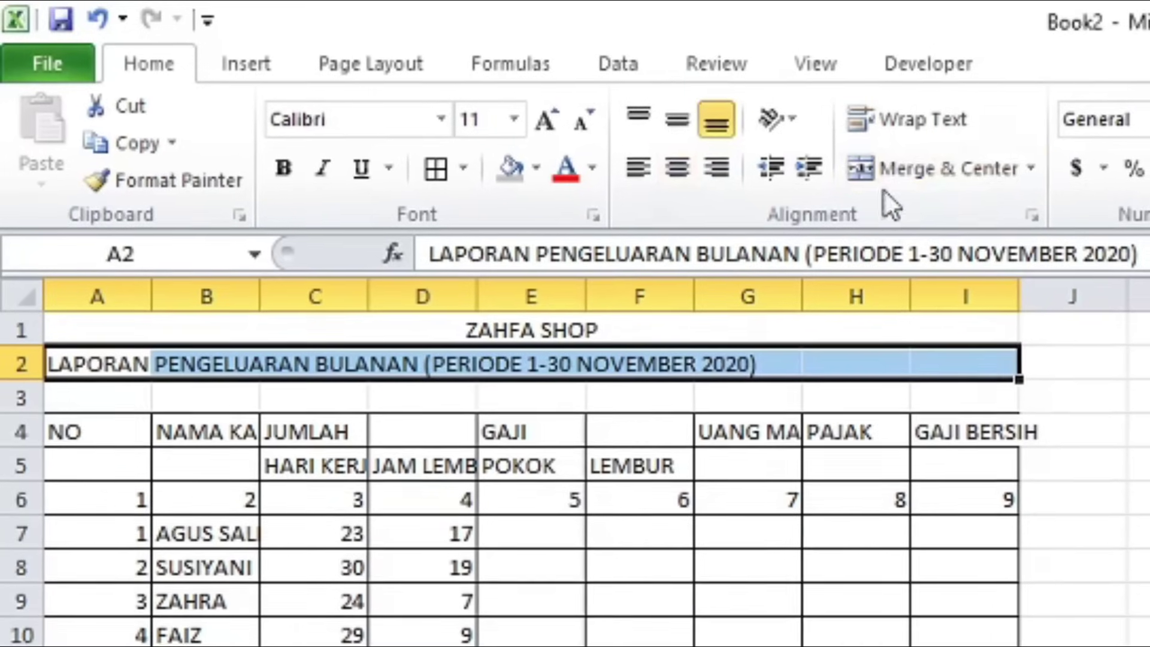
click(913, 171)
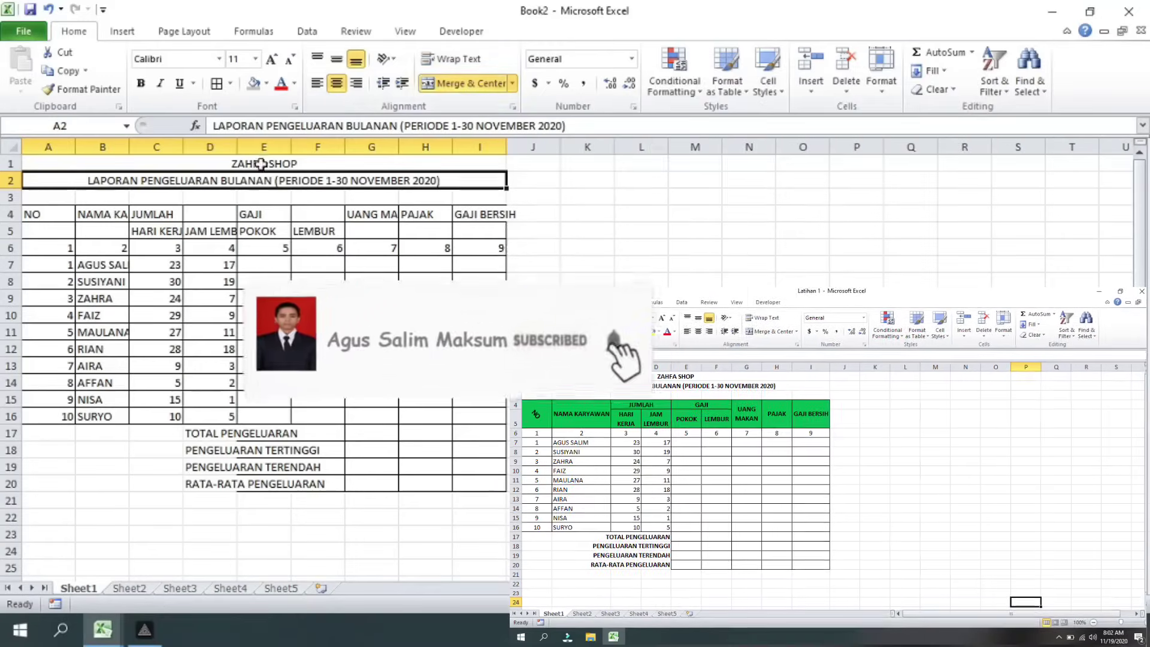
drag(262, 163, 261, 180)
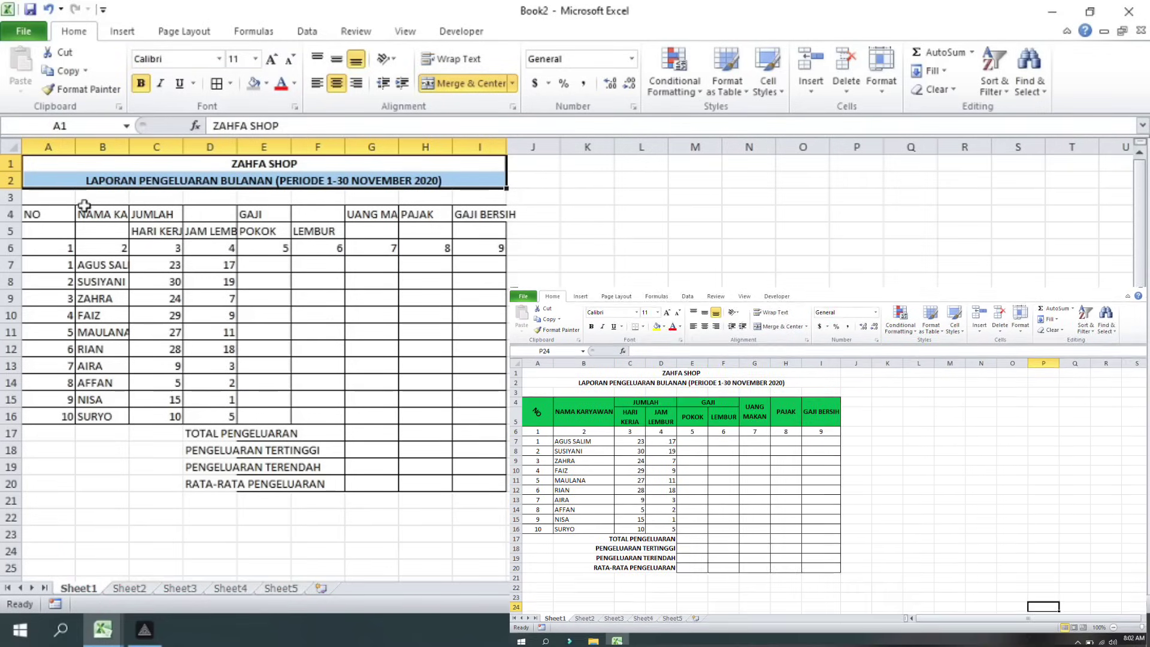
click(55, 233)
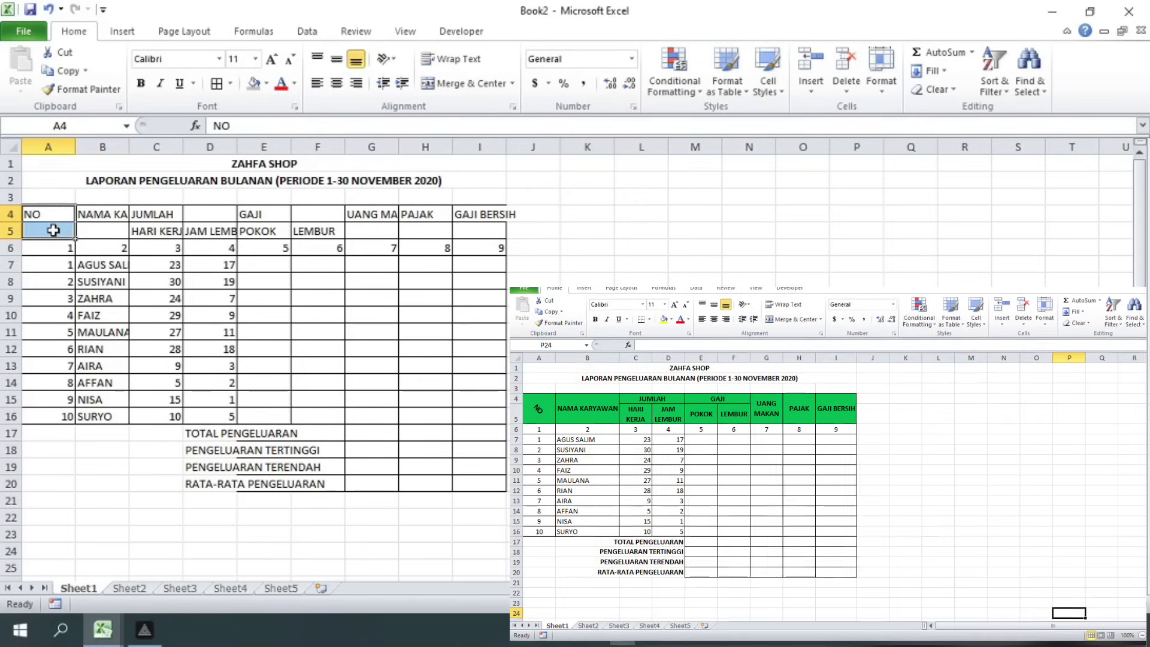
- Merge the NO header over A4:A5 and middle-align it
click(450, 83)
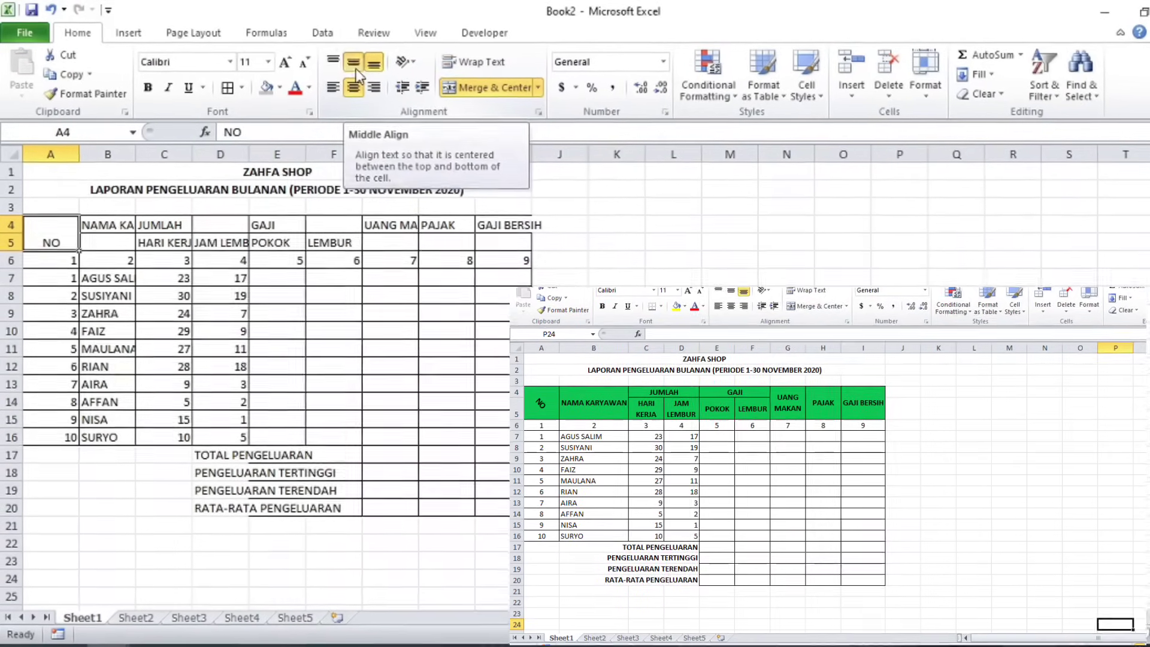
click(354, 67)
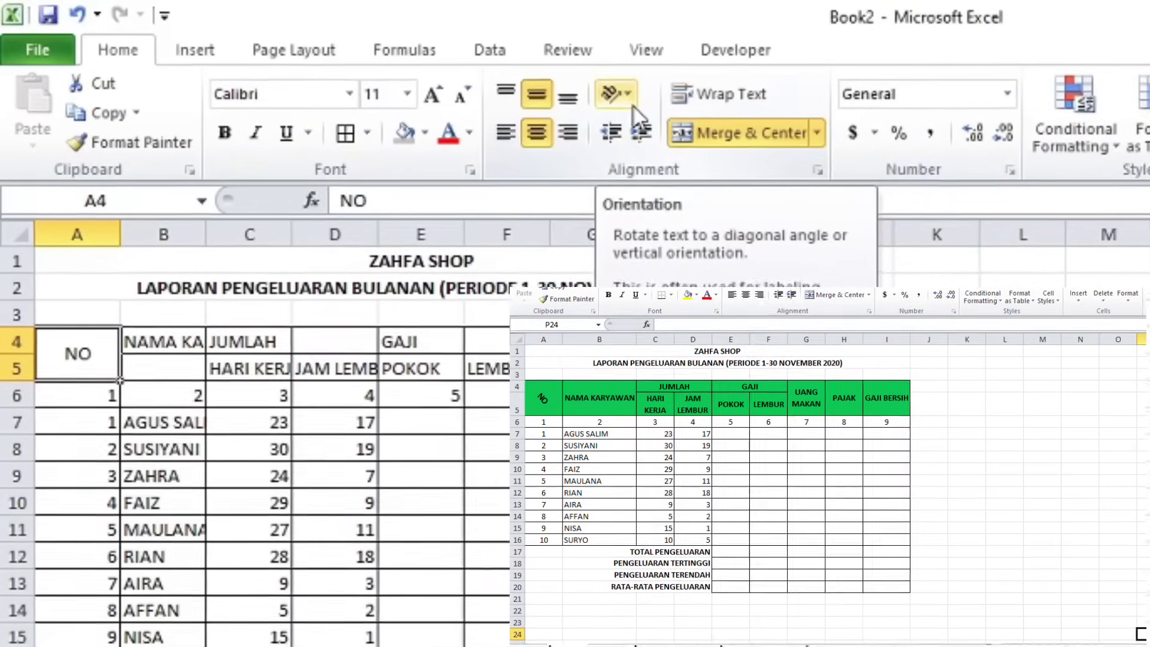
- Set the NO header's text orientation to Angle Clockwise
click(631, 104)
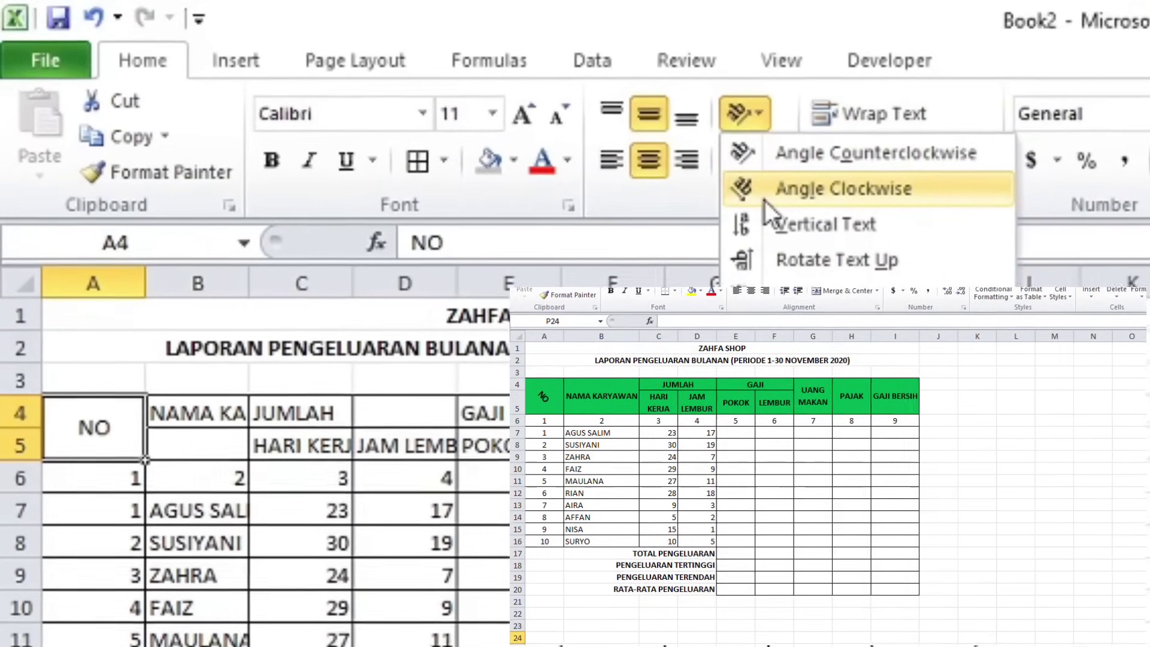
click(763, 200)
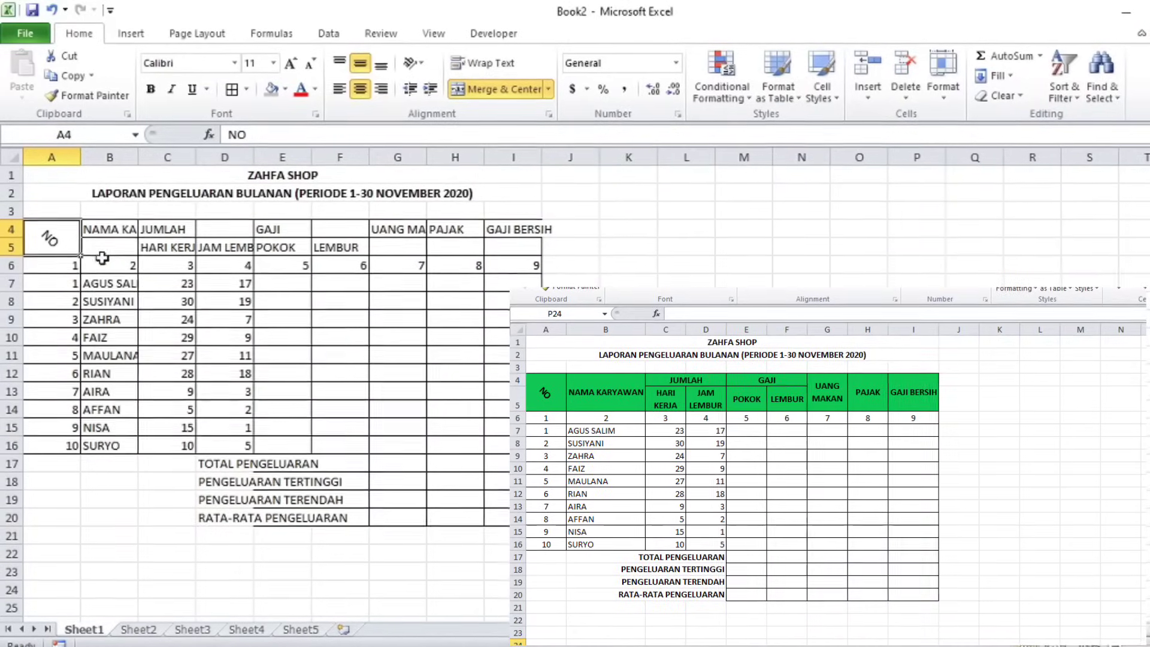
click(103, 250)
- Merge NAMA KARYAWAN over B4:B5 and widen column B to fit it
drag(117, 232, 113, 252)
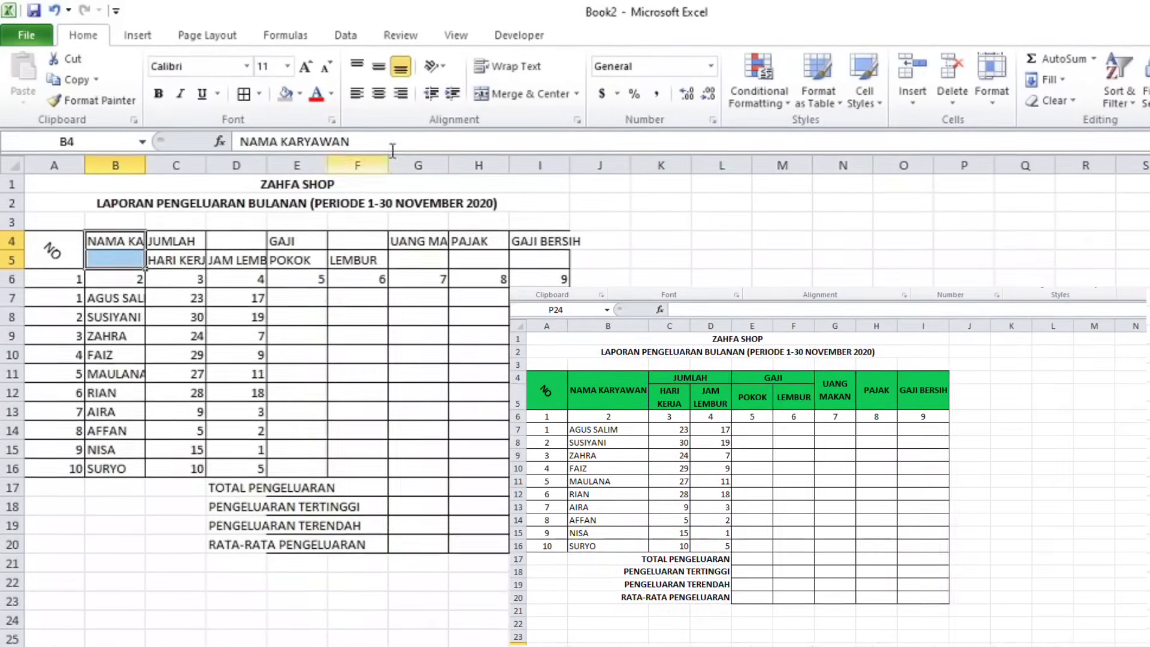
click(496, 95)
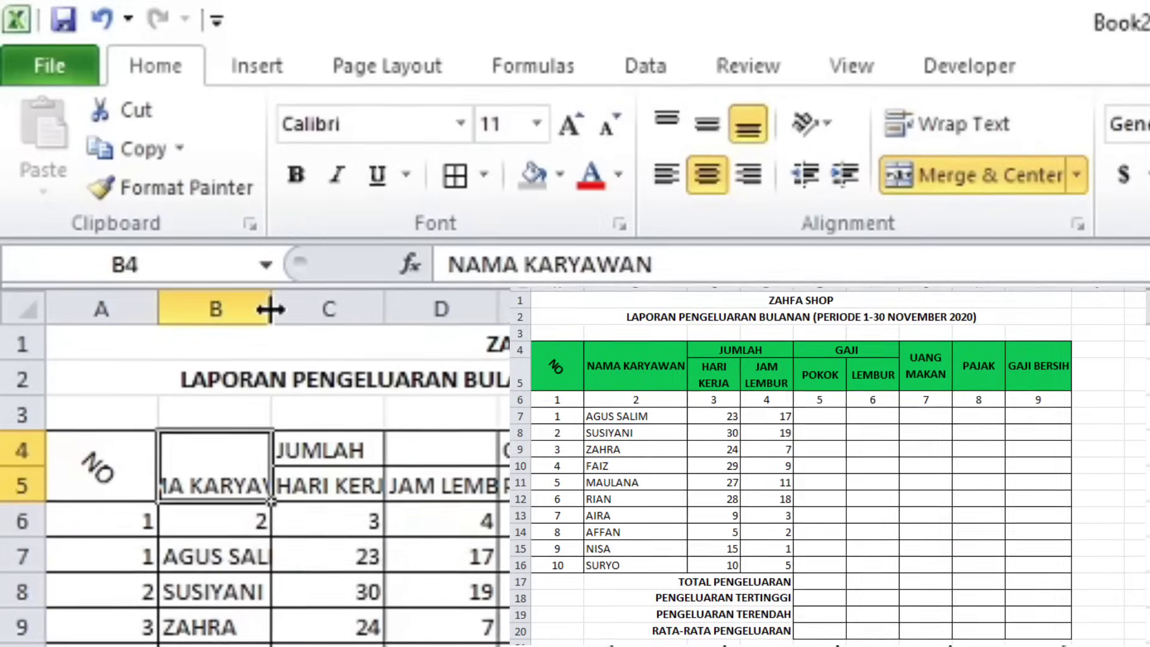
drag(273, 313, 390, 312)
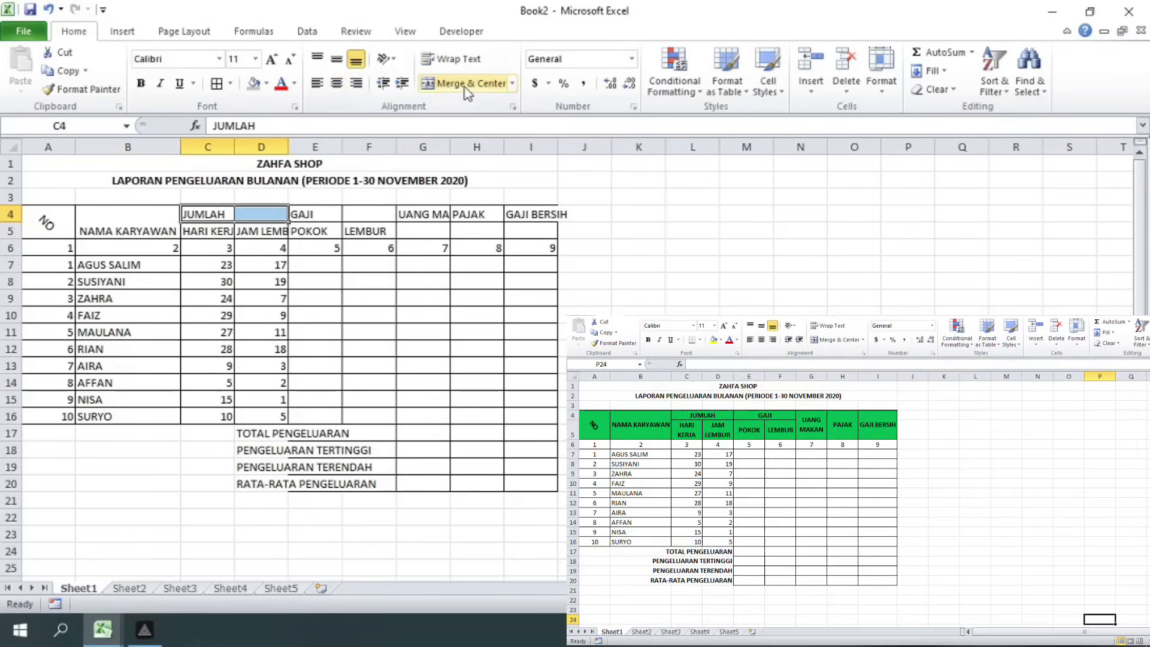
- Turn on Wrap Text for the HARI KERJA and JAM LEMBUR headers in C5:D5
click(214, 234)
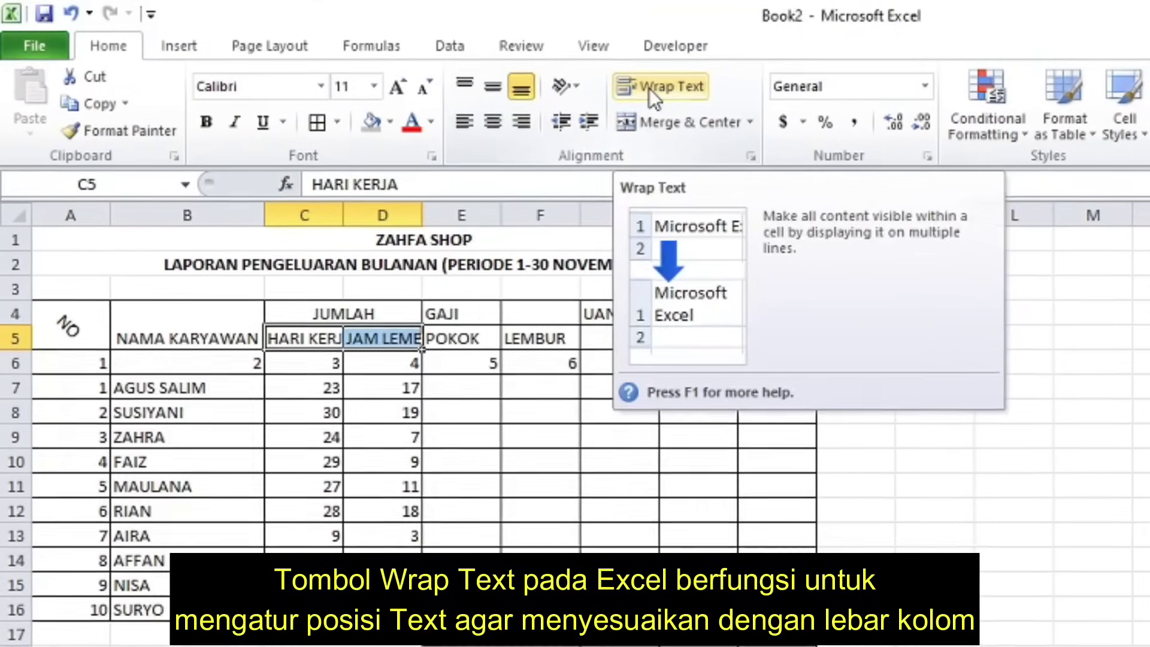
click(636, 87)
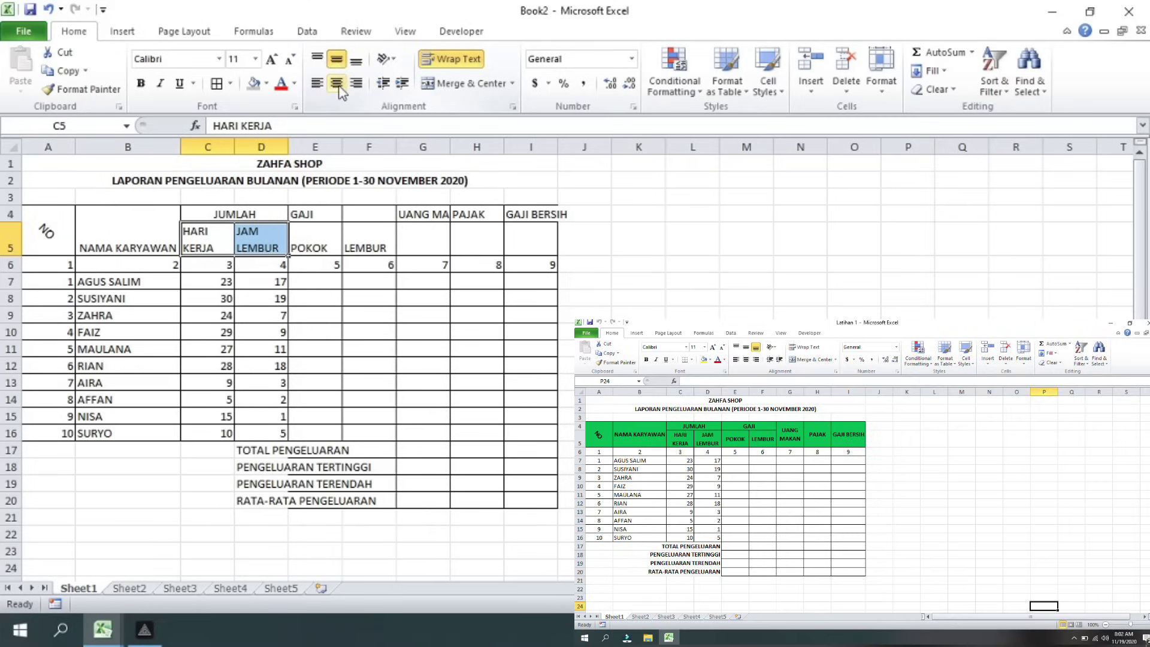
- Centre HARI KERJA and JAM LEMBUR, merge GAJI across E4:F4, and middle-align POKOK and LEMBUR
click(337, 84)
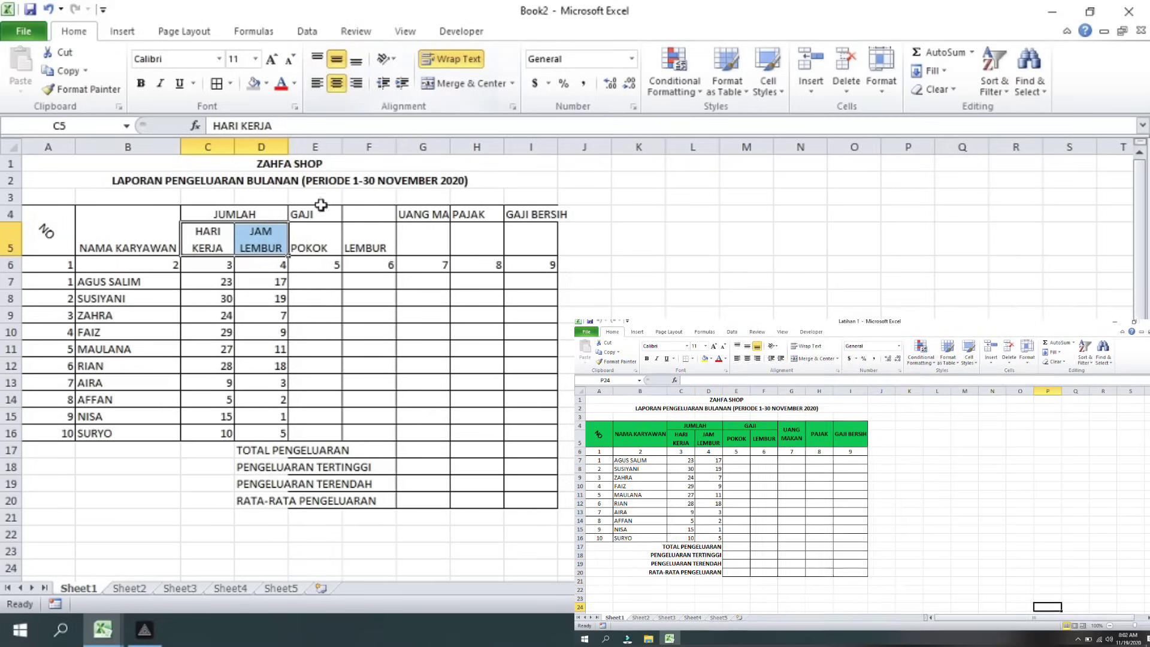
drag(320, 205, 368, 214)
click(453, 86)
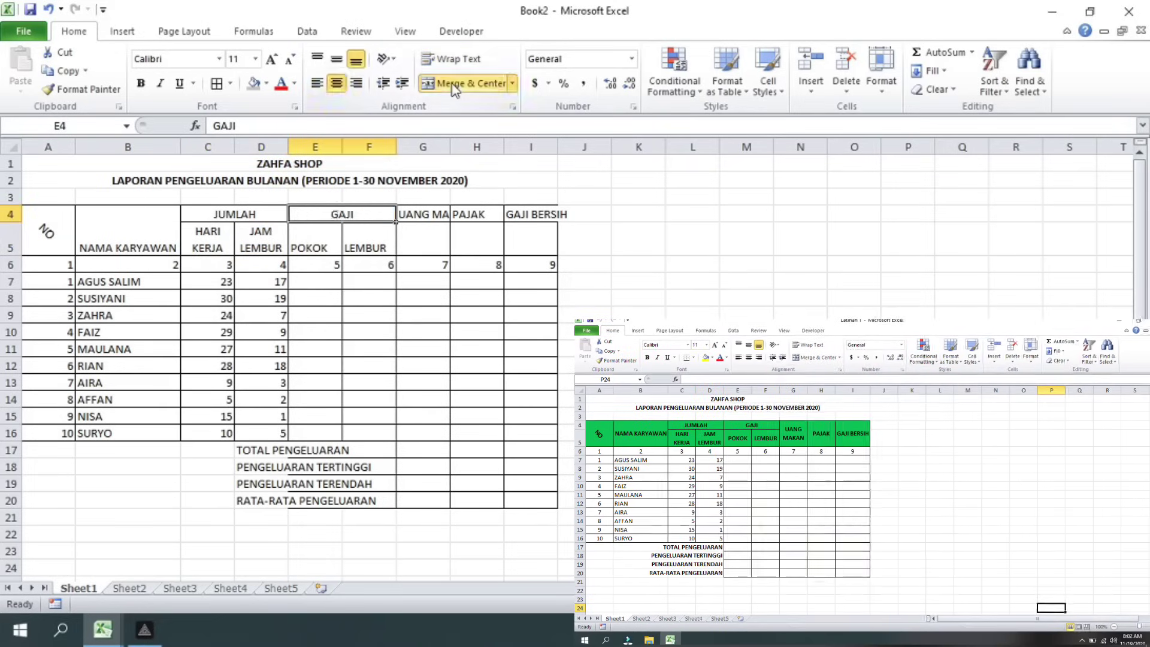
drag(323, 248, 368, 245)
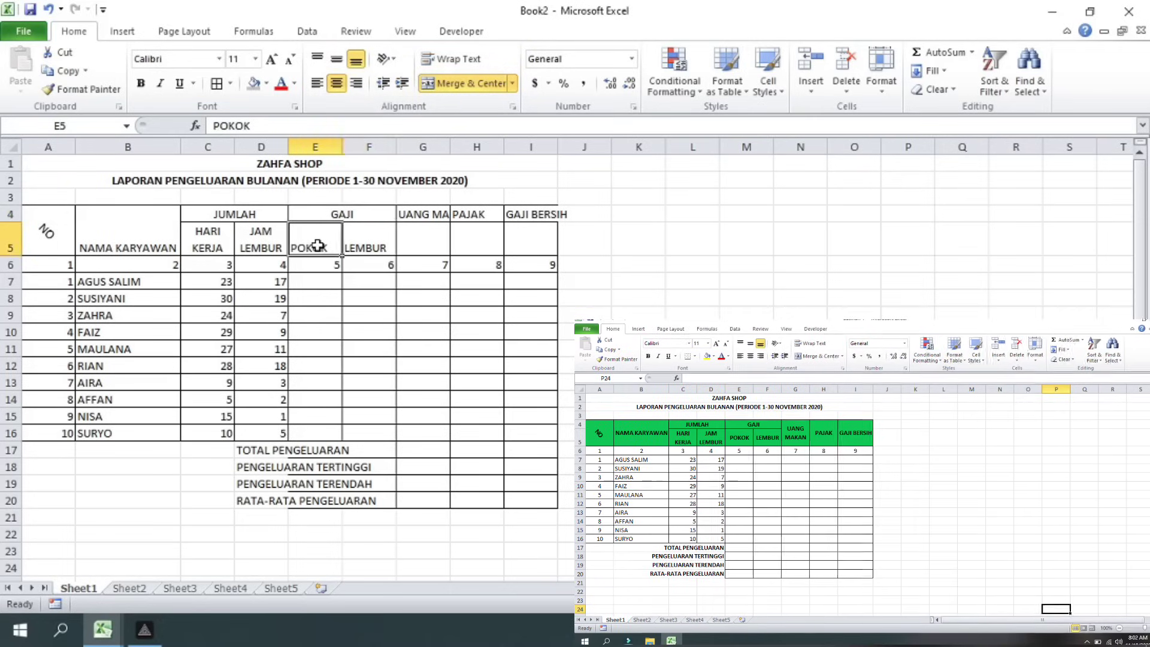
click(338, 63)
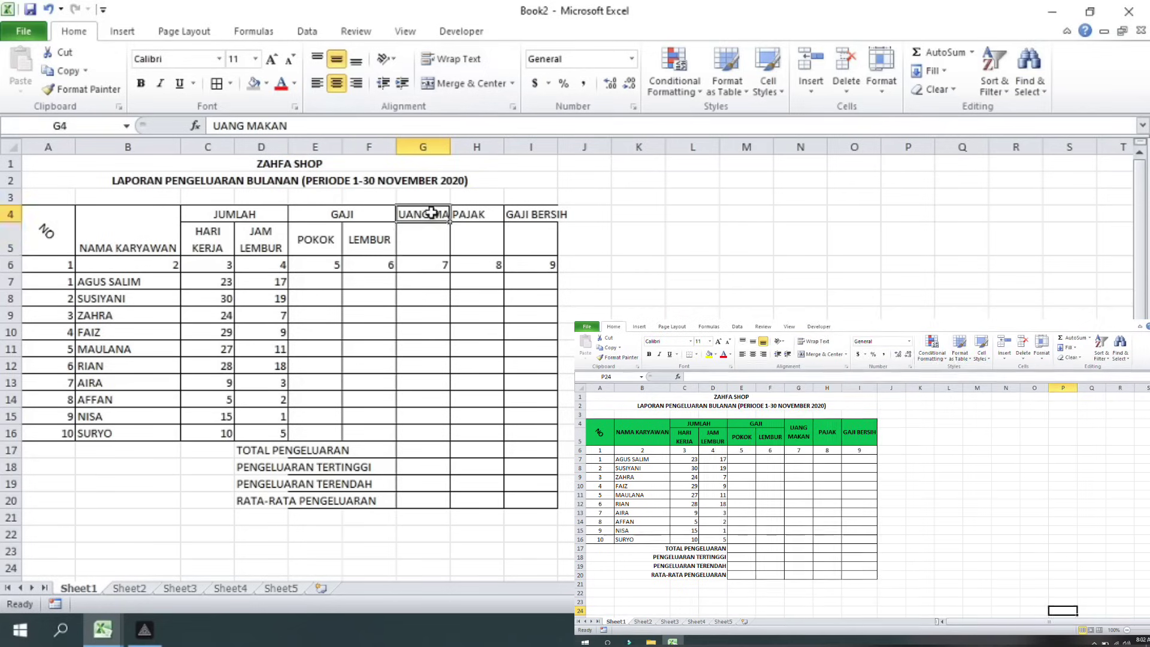
- Merge UANG MAKAN and PAJAK each over rows 4–5, middle-aligning UANG MAKAN
drag(426, 206, 425, 243)
click(440, 84)
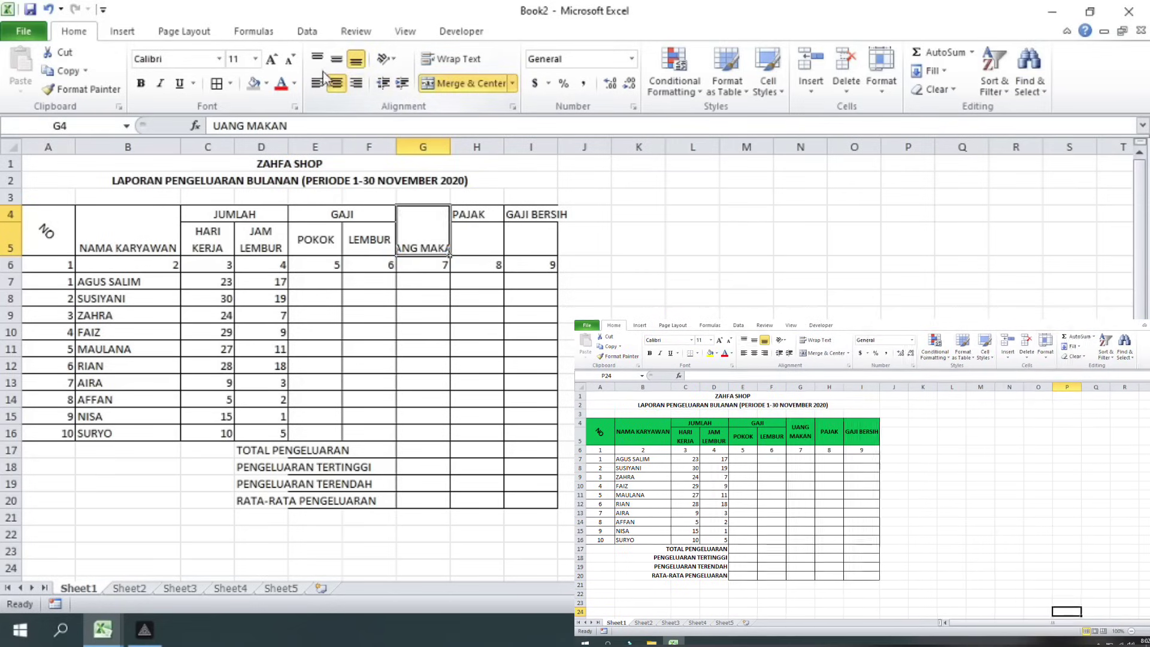
click(338, 62)
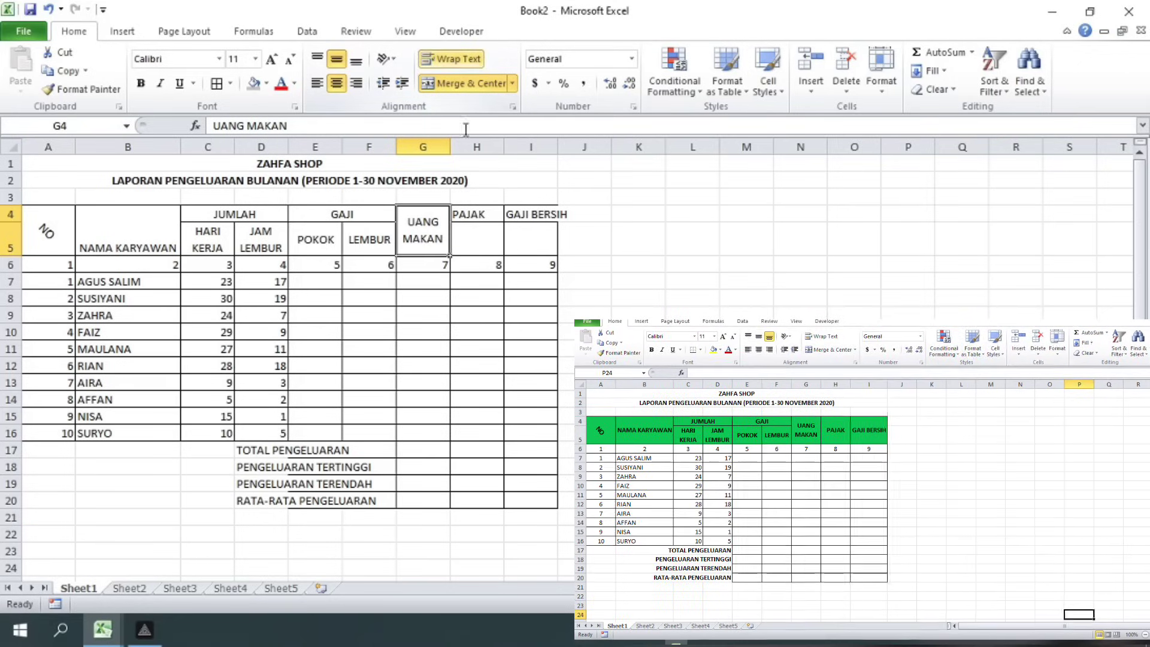
click(487, 217)
drag(487, 226, 485, 243)
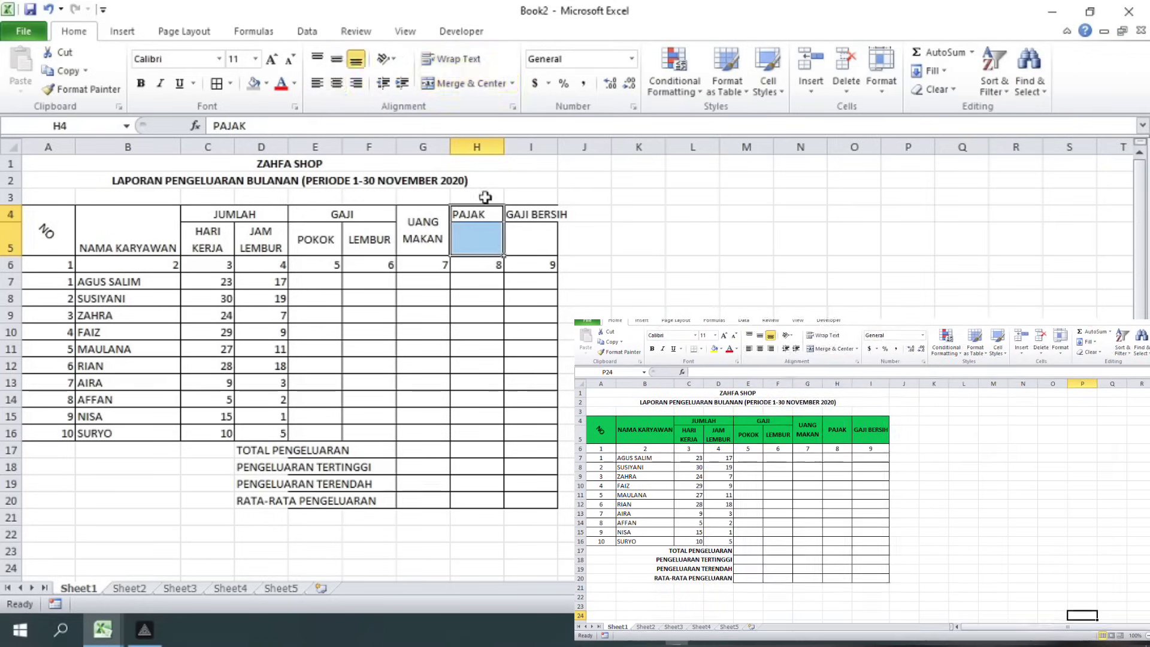
click(459, 82)
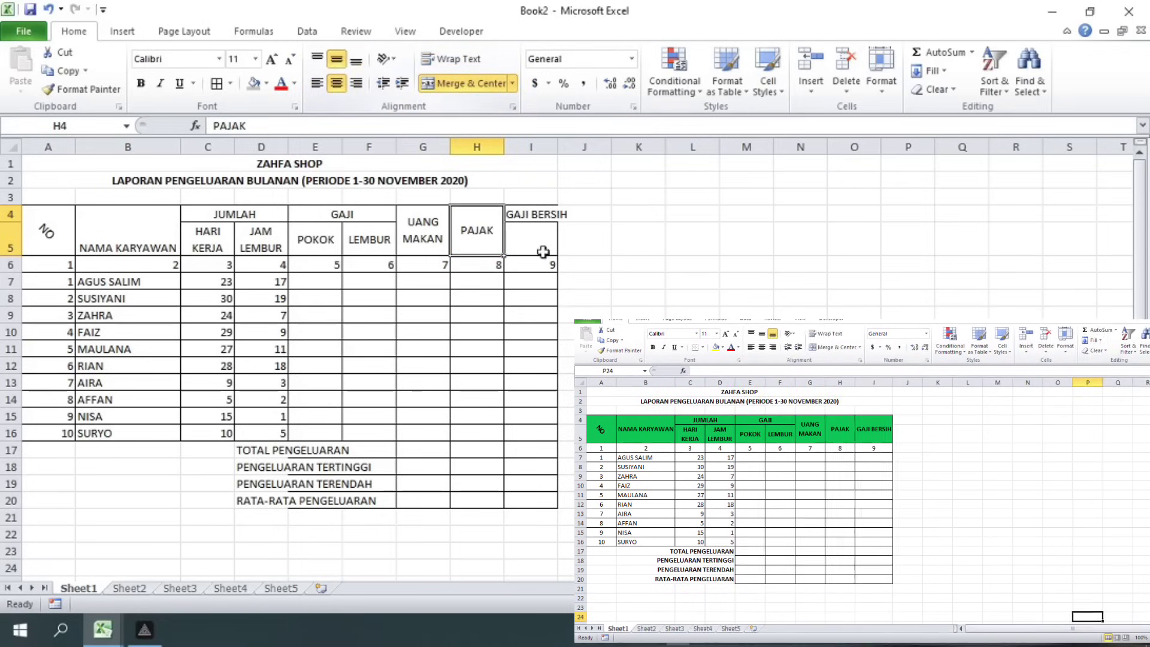
- Merge GAJI BERSIH over I4:I5, middle-align it, and autofit column I
drag(534, 220, 529, 240)
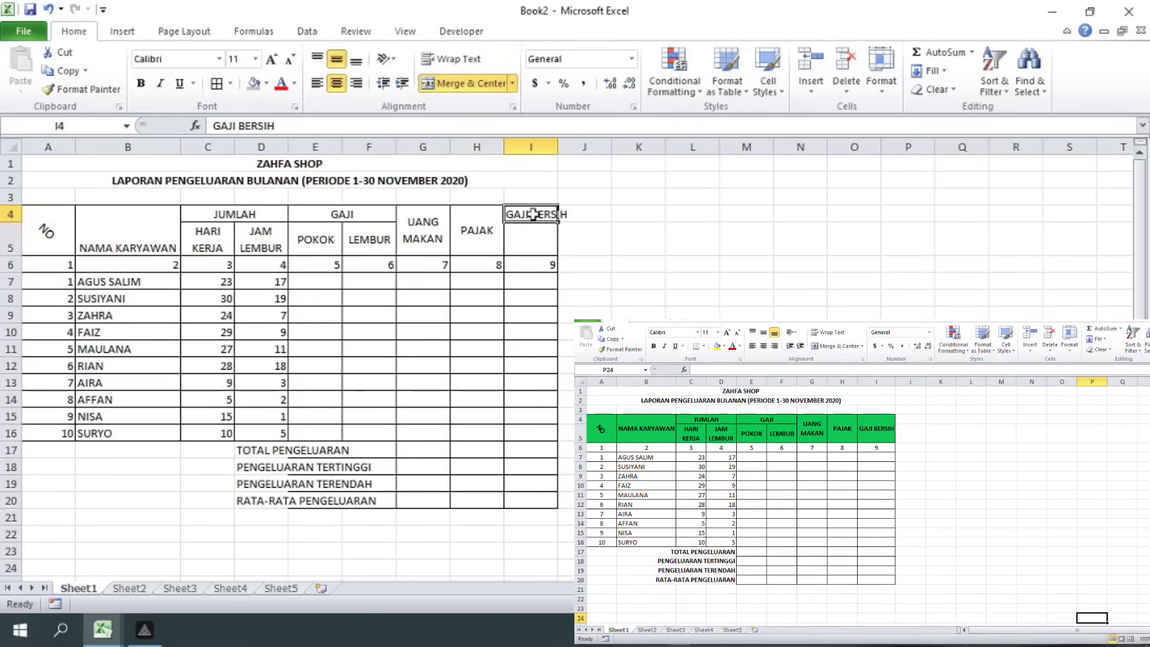
click(458, 83)
click(336, 59)
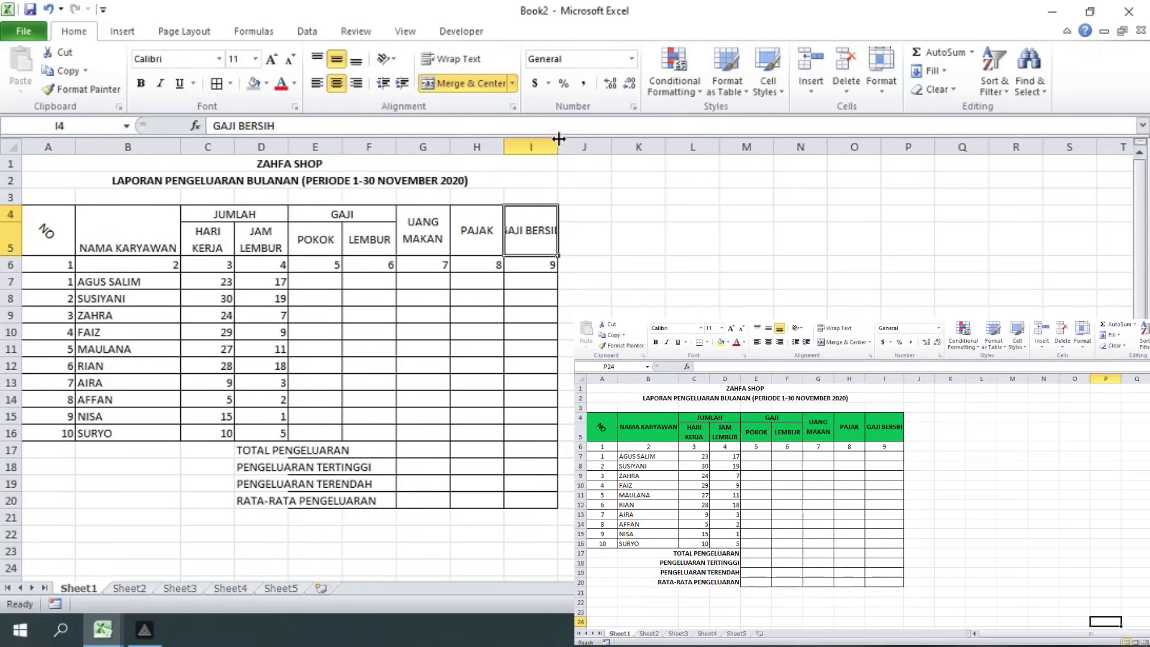
double_click(558, 139)
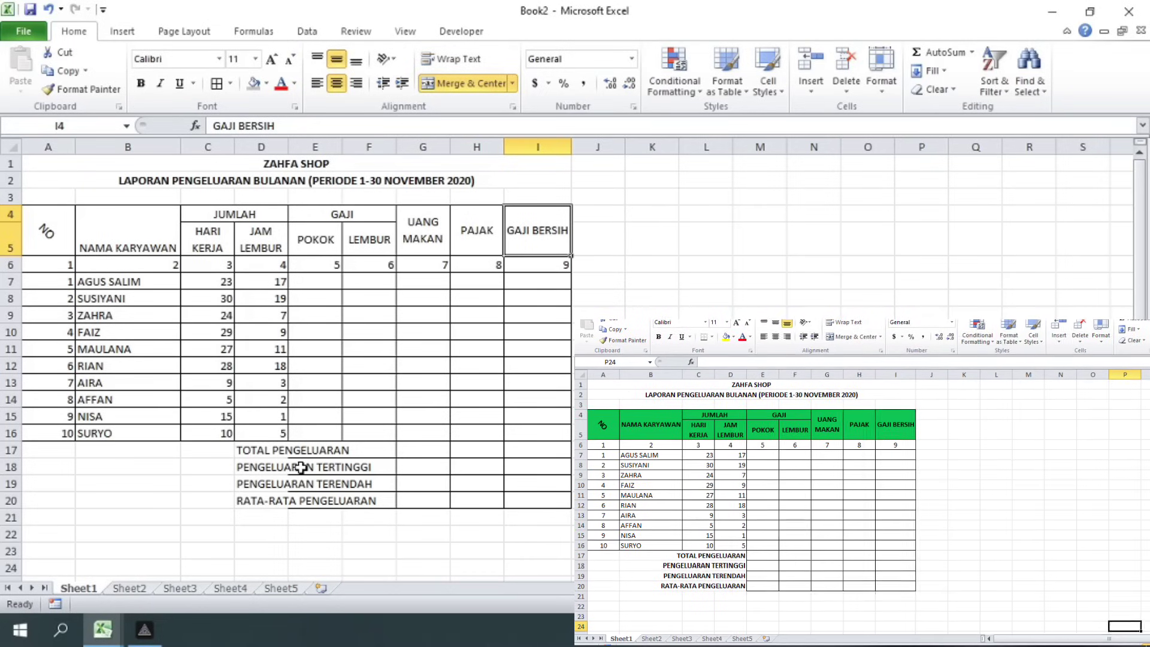
- Middle-align NAMA KARYAWAN and make the whole A4:I5 header block bold
click(135, 242)
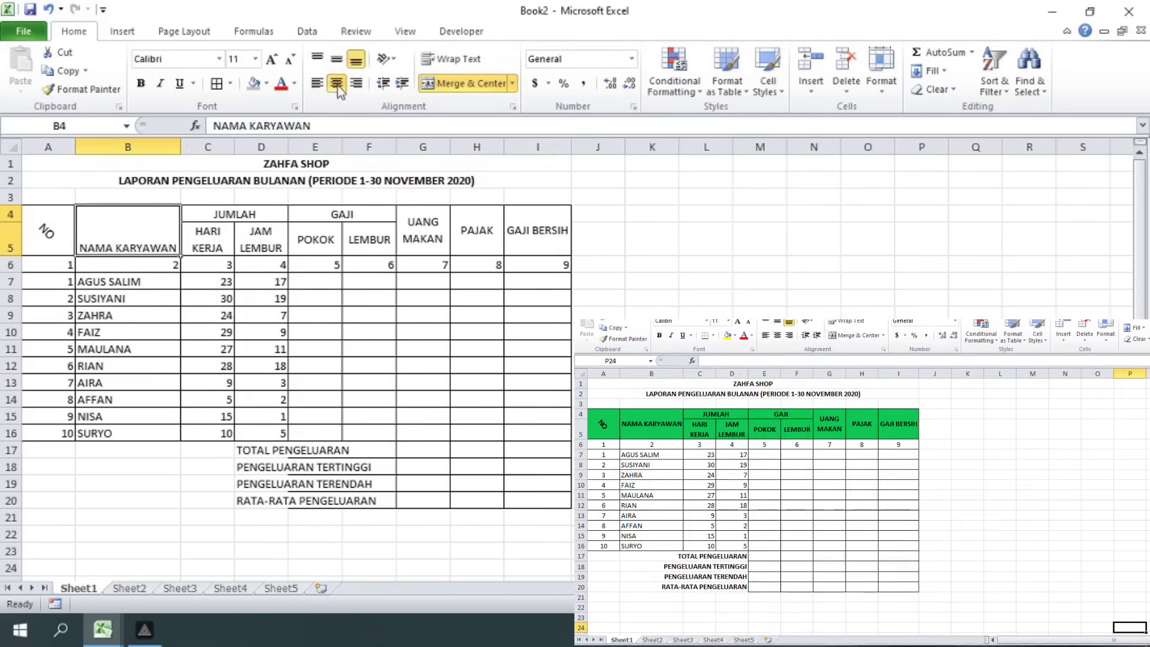
click(338, 59)
drag(39, 232, 543, 233)
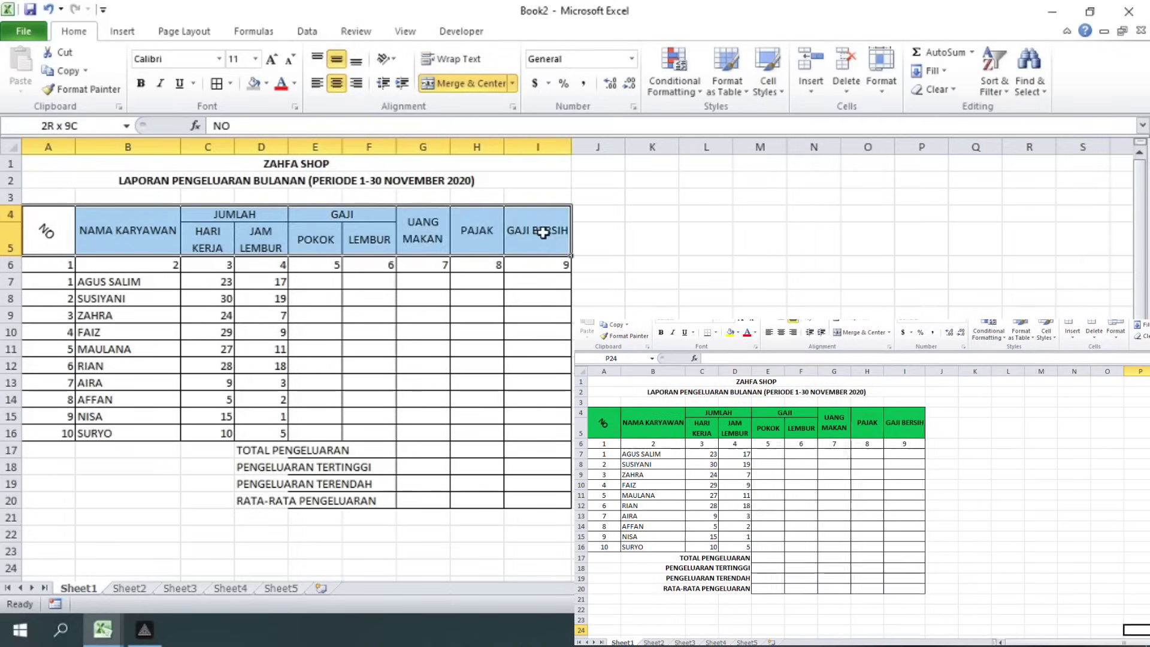
click(142, 84)
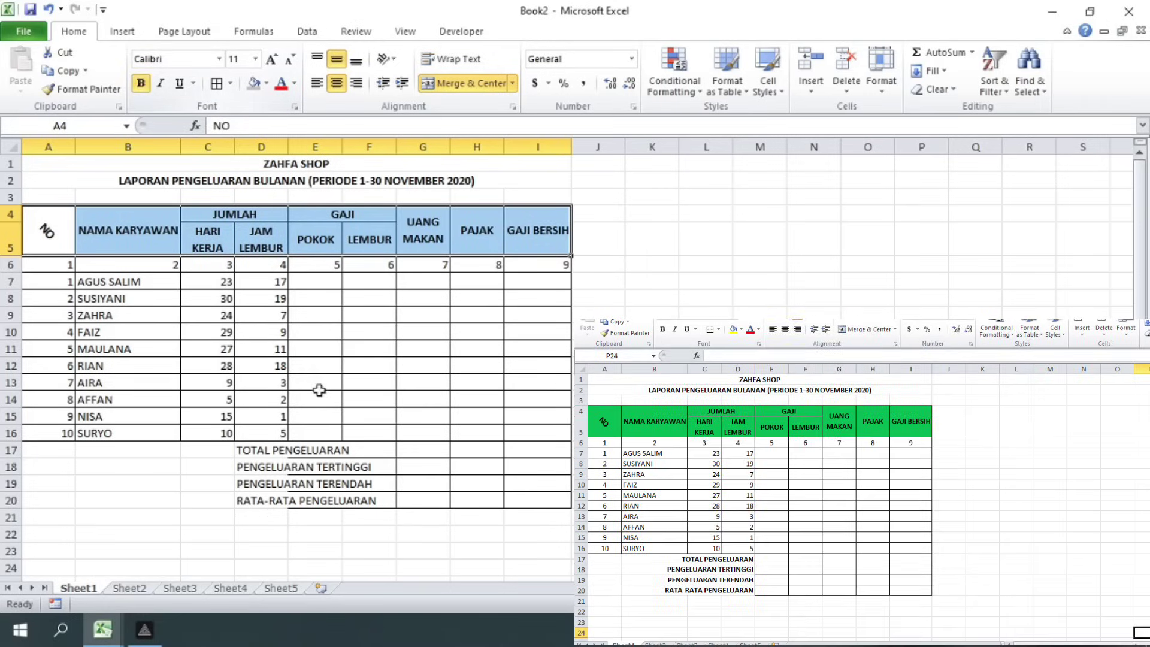
click(256, 457)
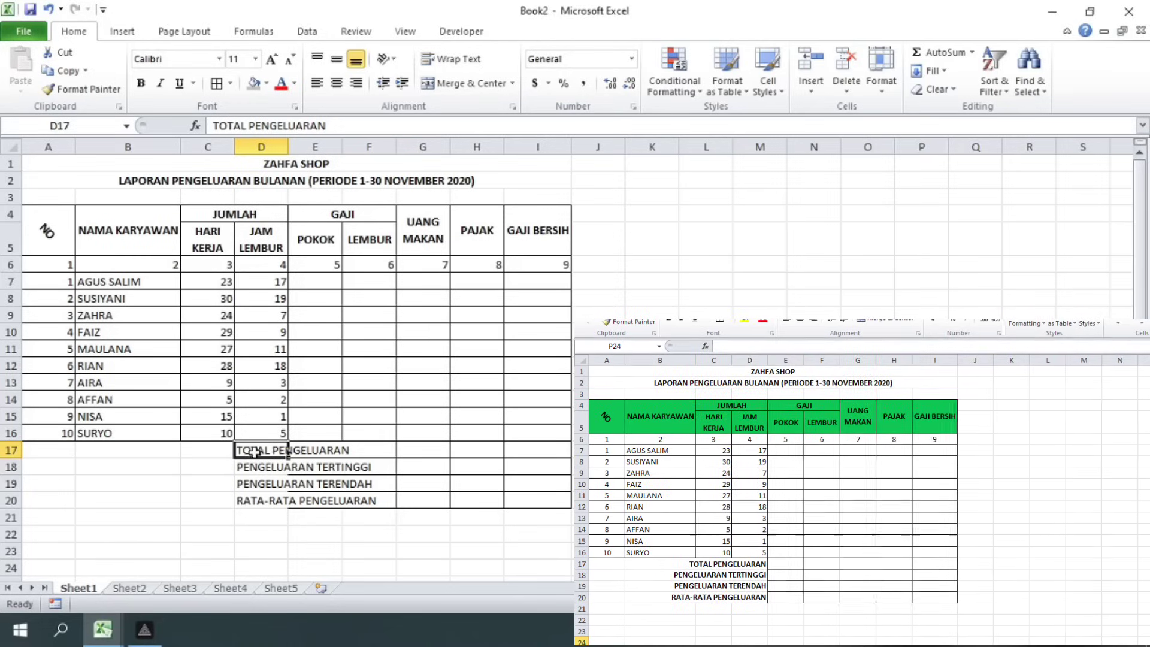
- Merge B17:D17 and B18:D18 and right-align TOTAL PENGELUARAN and PENGELUARAN TERTINGGI
drag(249, 450, 153, 450)
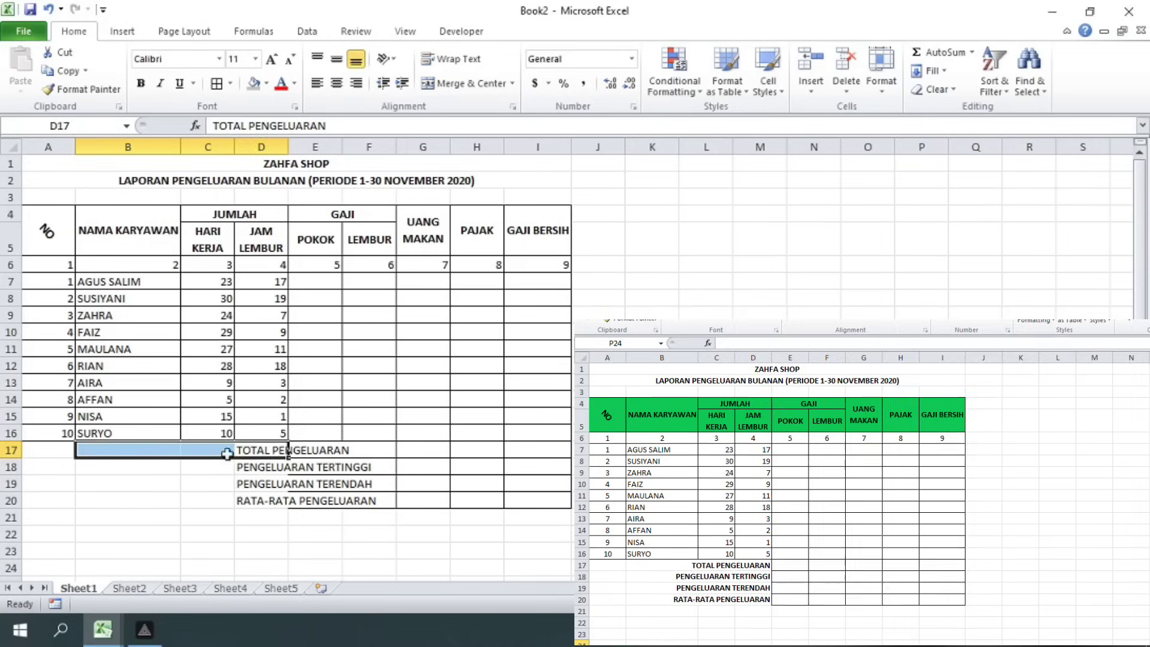
click(231, 482)
click(267, 451)
drag(227, 451, 149, 451)
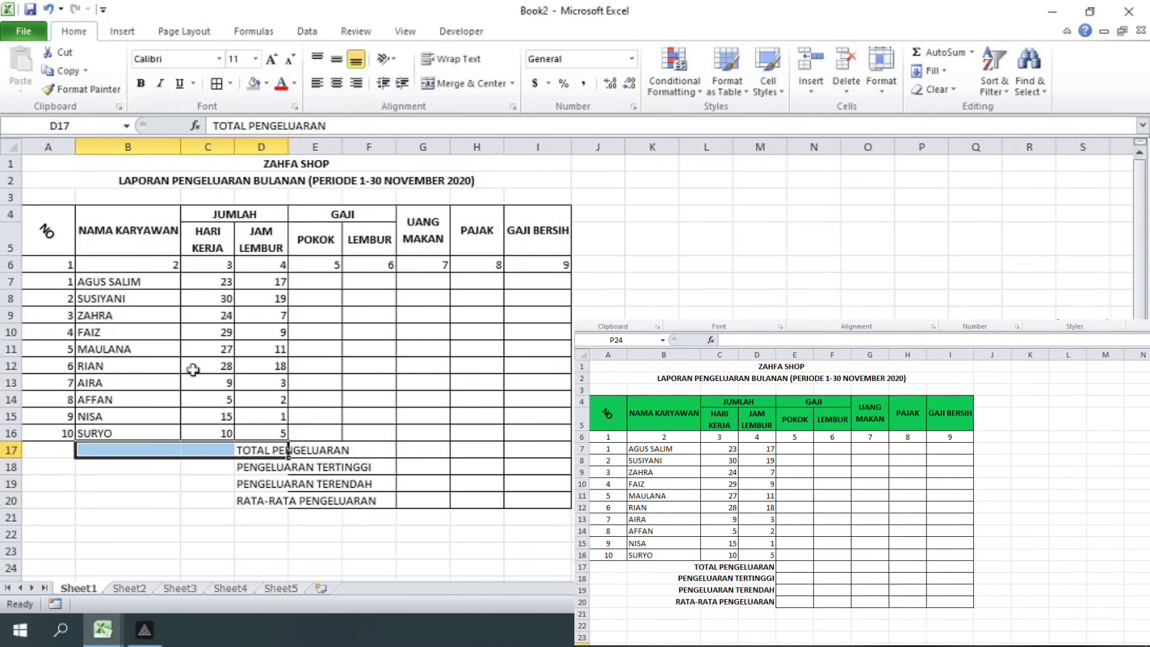
click(443, 84)
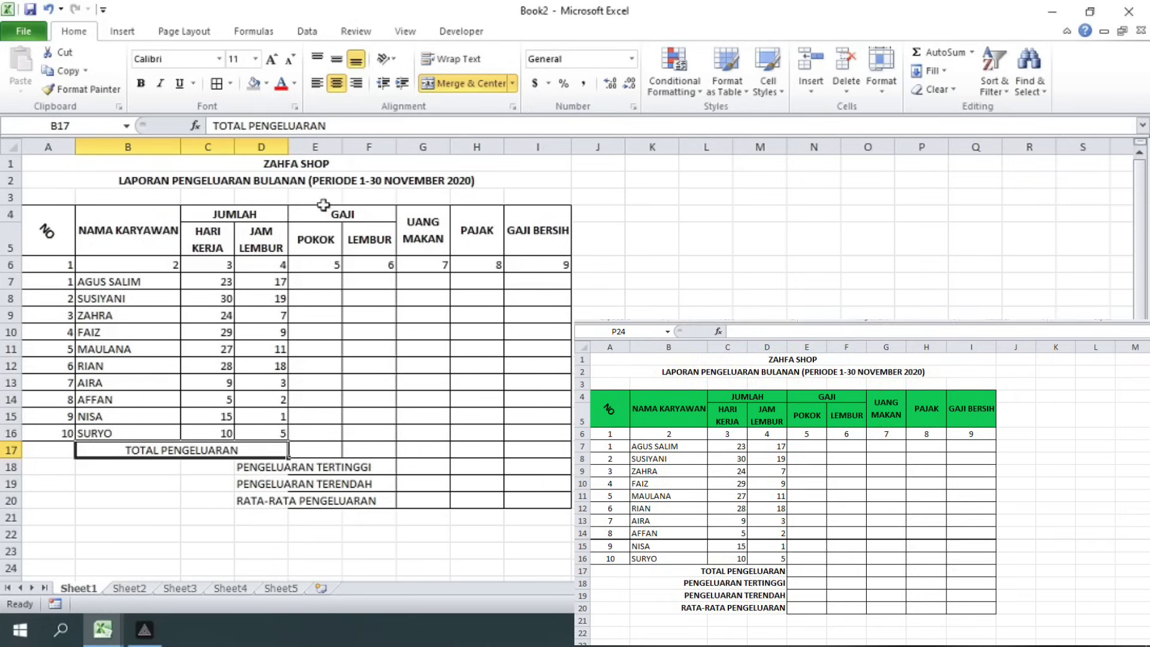
click(358, 87)
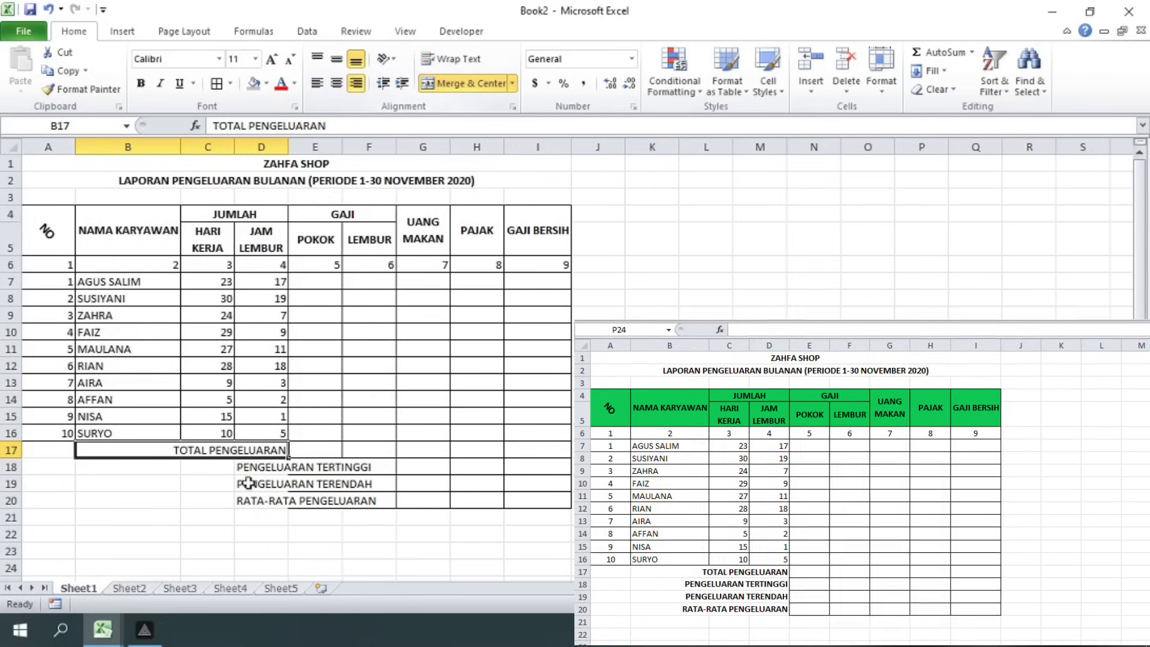
drag(254, 470, 141, 471)
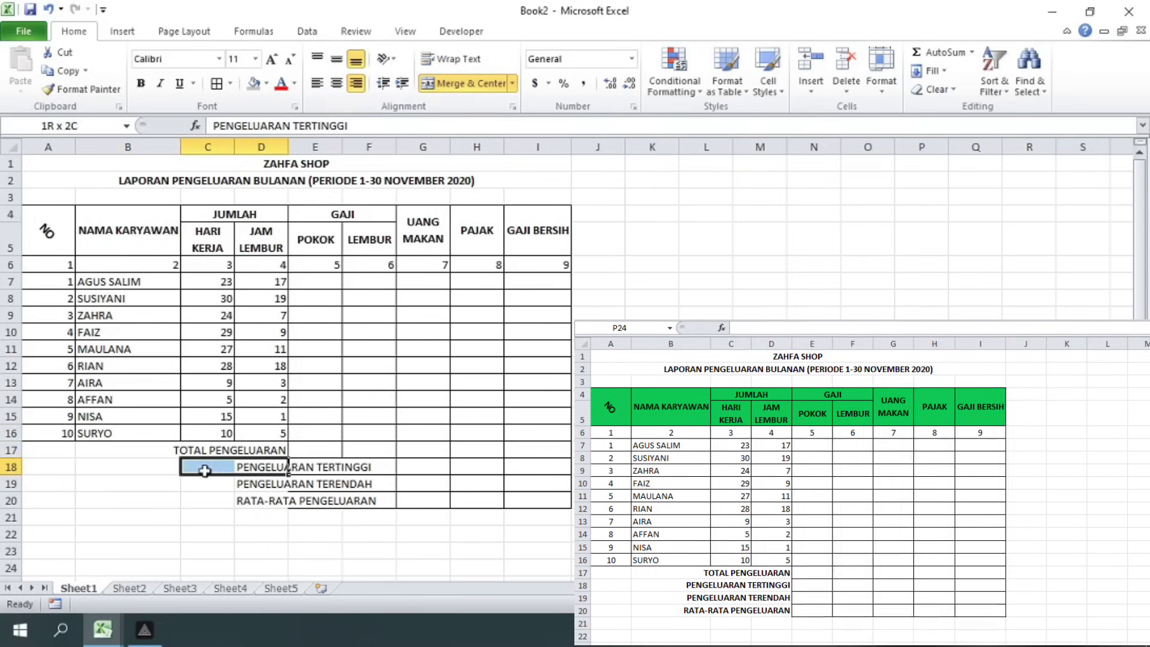
click(455, 88)
click(358, 87)
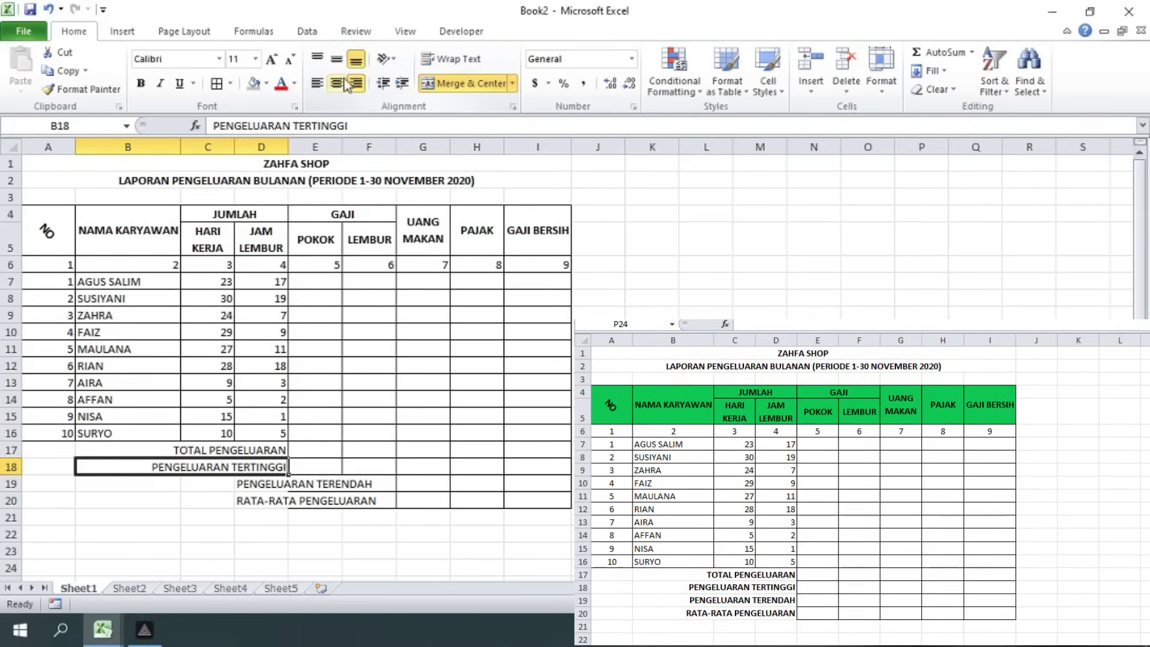
click(337, 59)
- Merge B19:D19 and B20:D20, right- and middle-aligning PENGELUARAN TERENDAH and RATA-RATA PENGELUARAN
drag(269, 482, 143, 484)
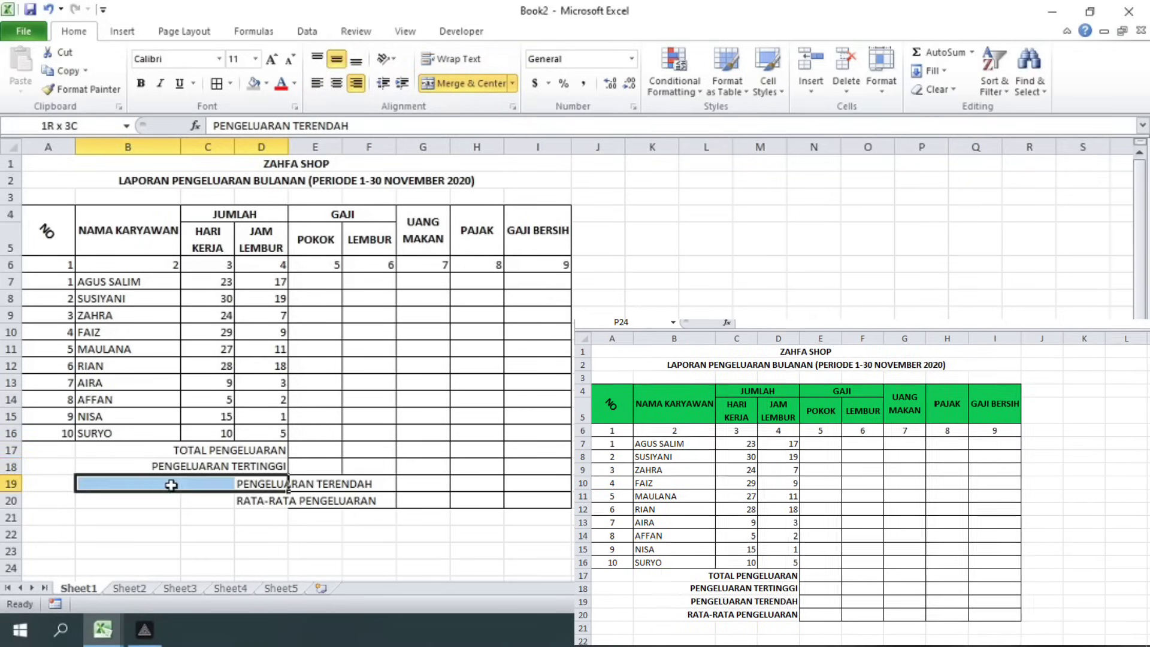
click(441, 84)
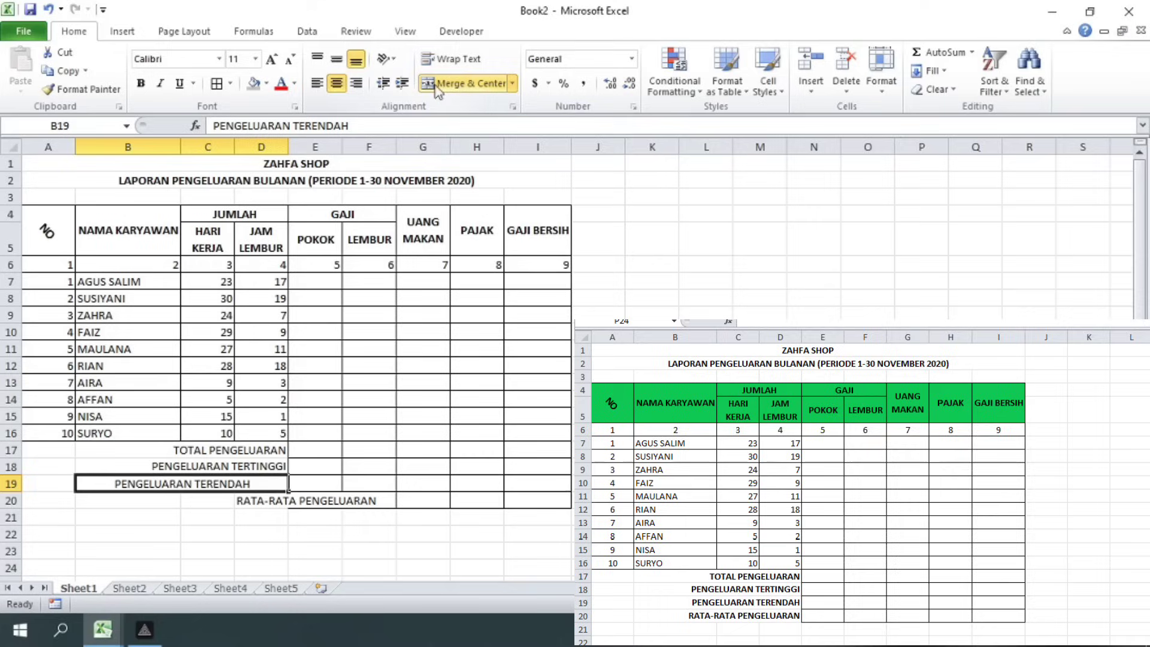
click(356, 84)
click(337, 58)
click(271, 503)
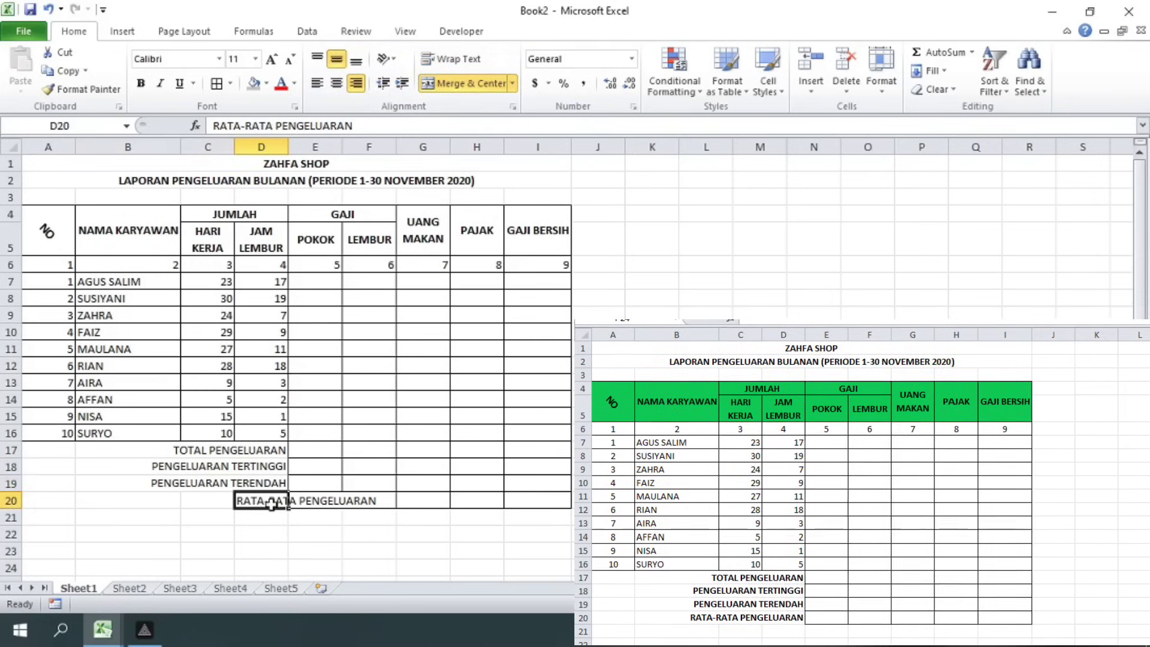
drag(271, 503, 143, 500)
click(437, 83)
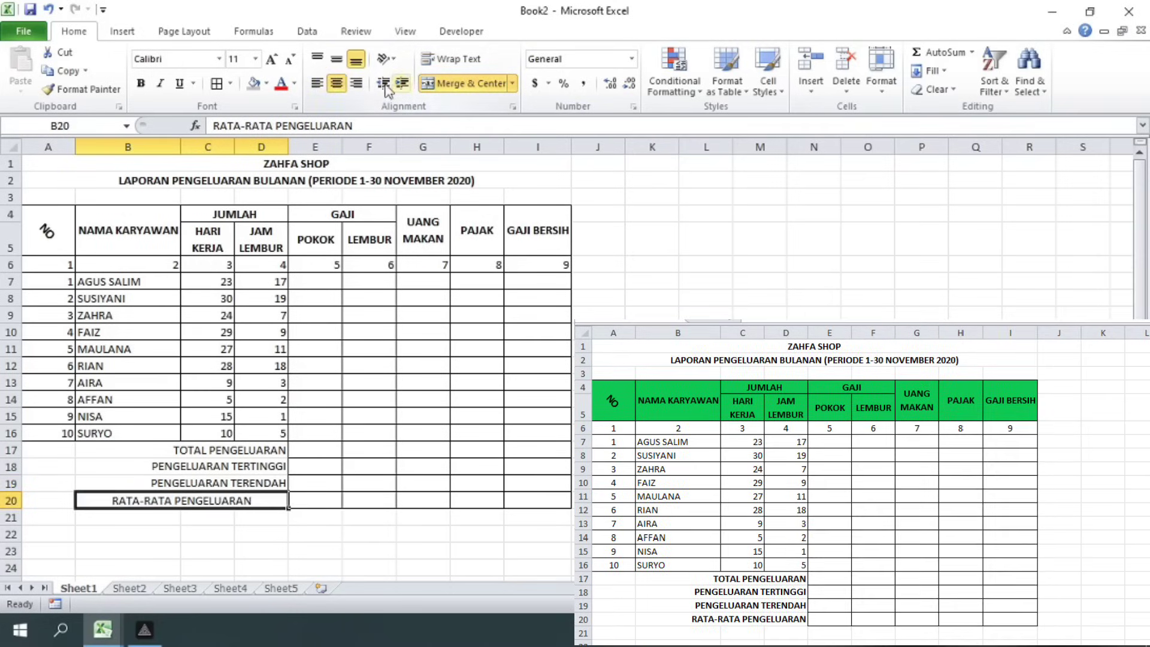
click(356, 83)
click(337, 59)
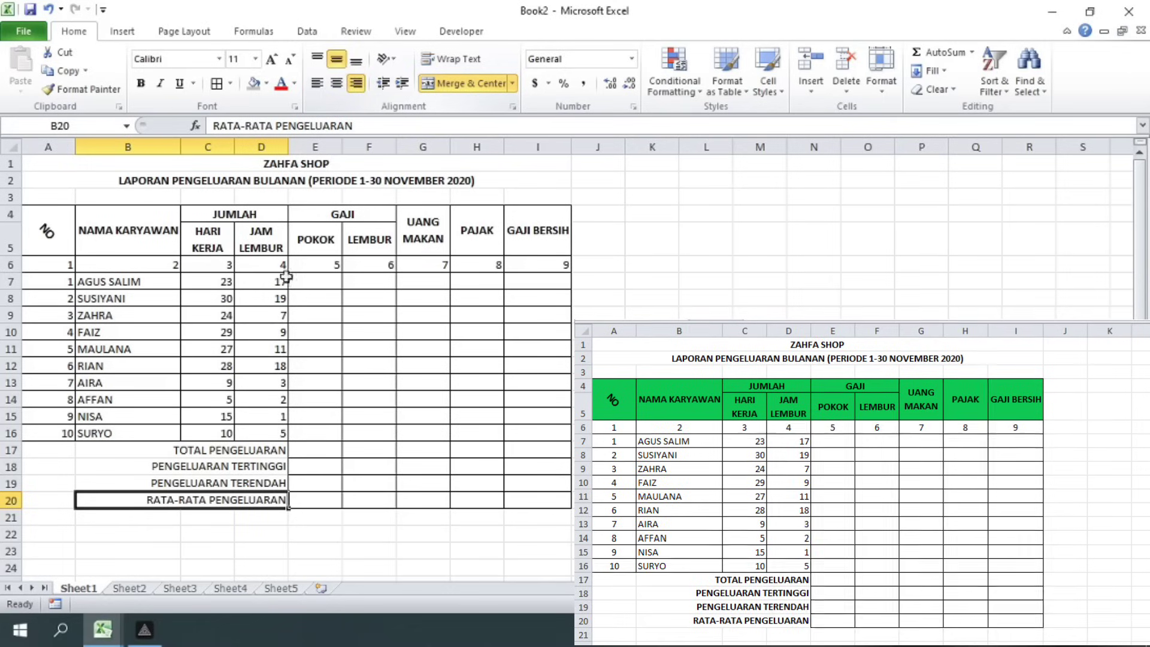
drag(231, 449, 226, 501)
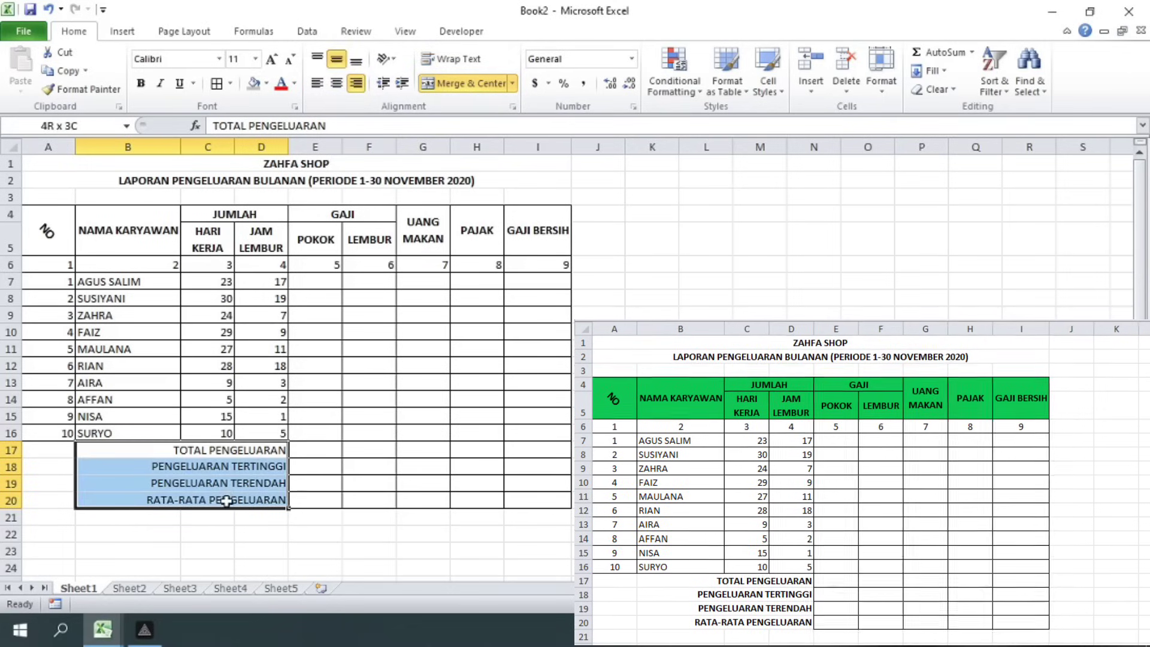
- Make the four summary labels in B17:D20 bold with Ctrl+B
key(ctrl+b)
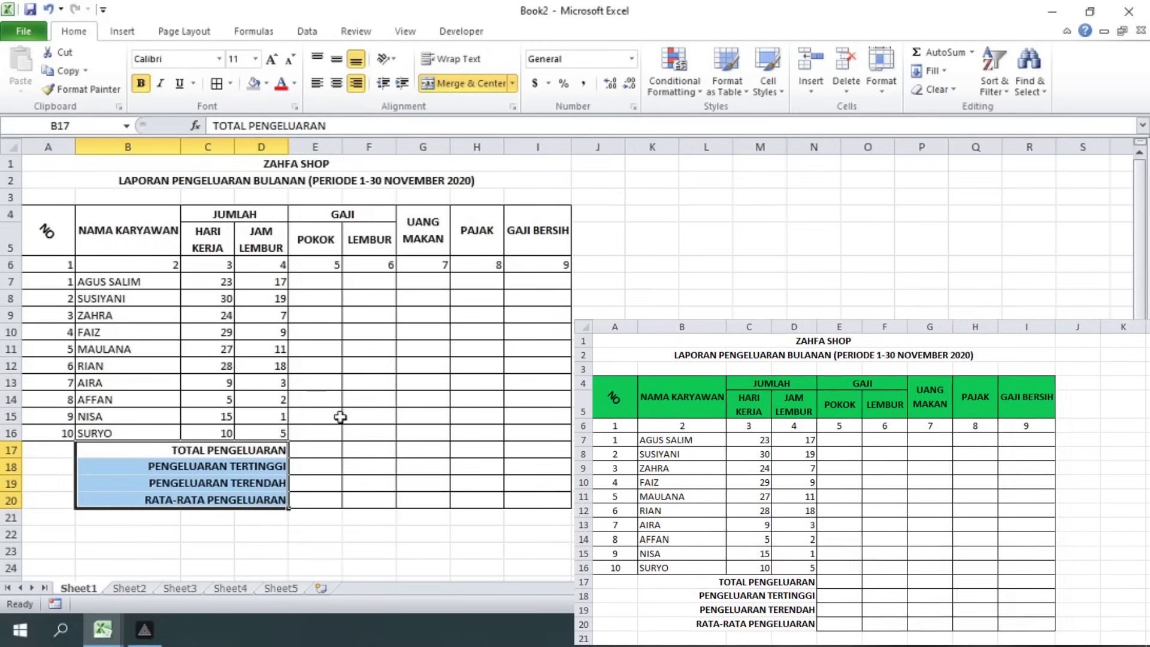
click(652, 449)
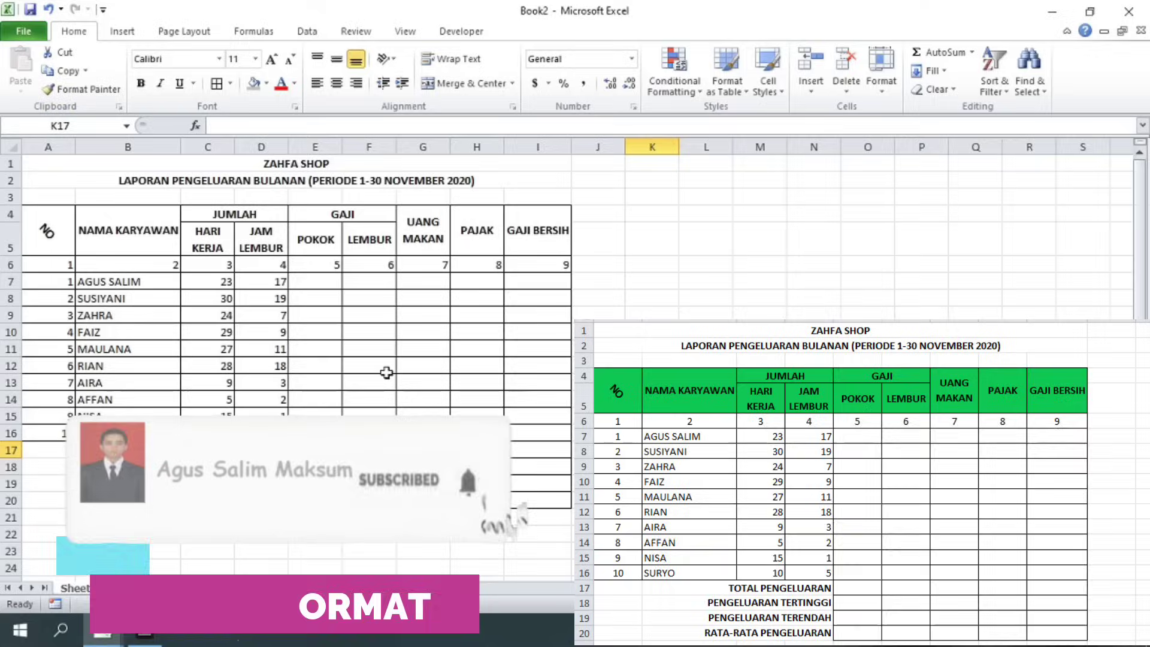
click(477, 332)
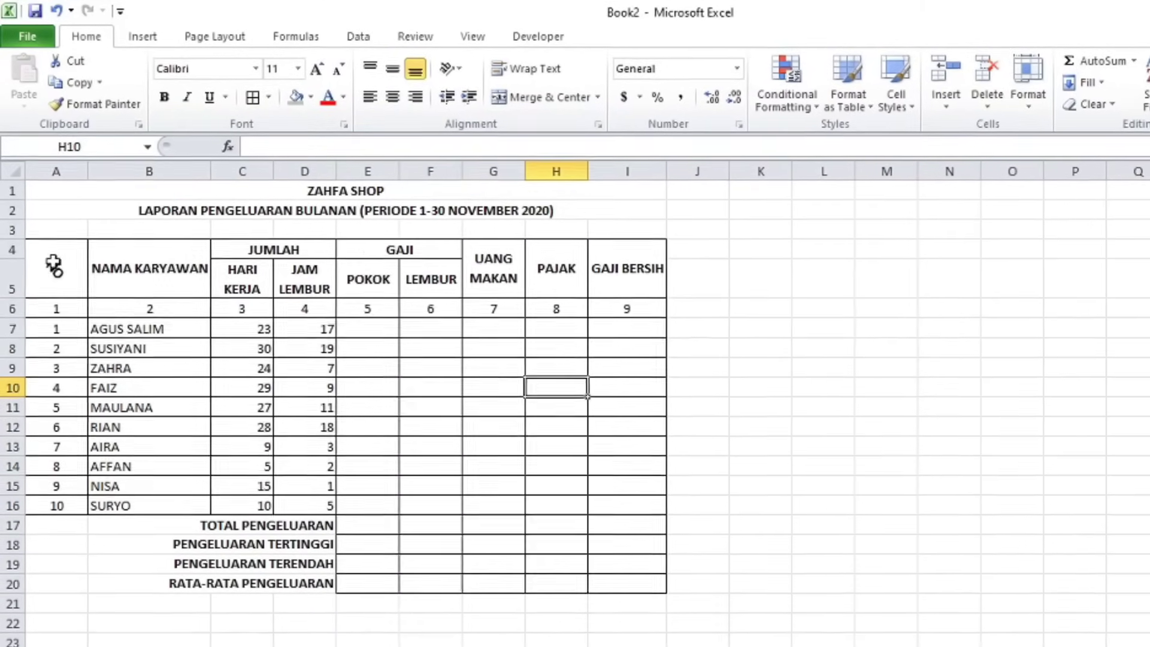
- Fill header cells A4:I5 with the standard Green colour
drag(55, 266, 629, 277)
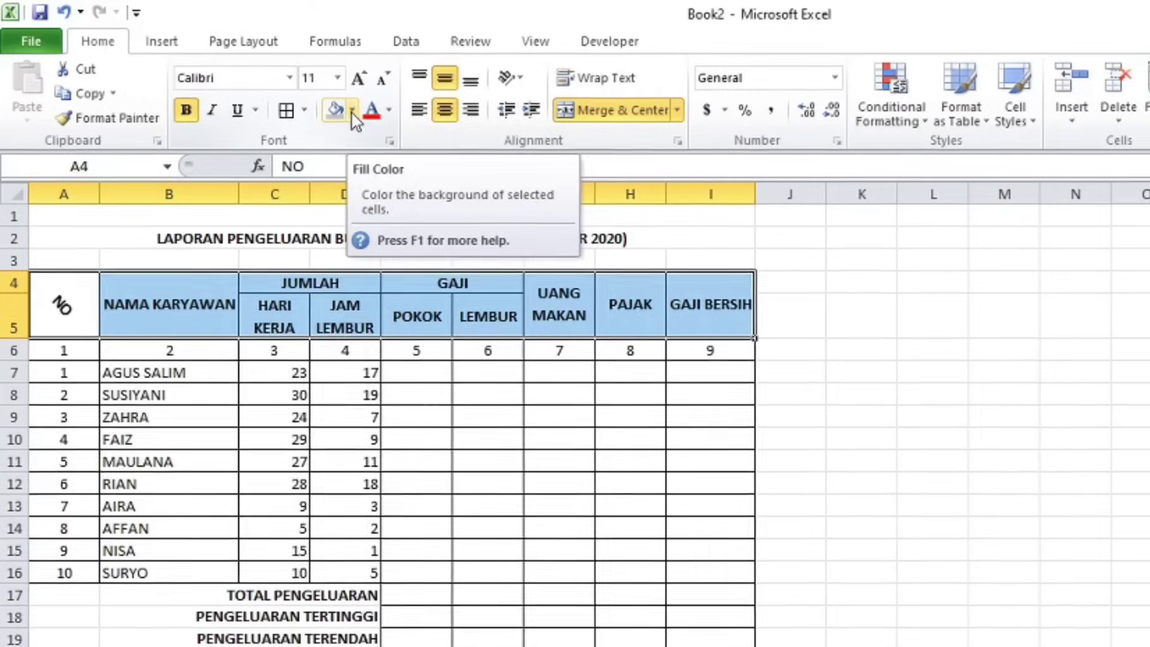
click(353, 111)
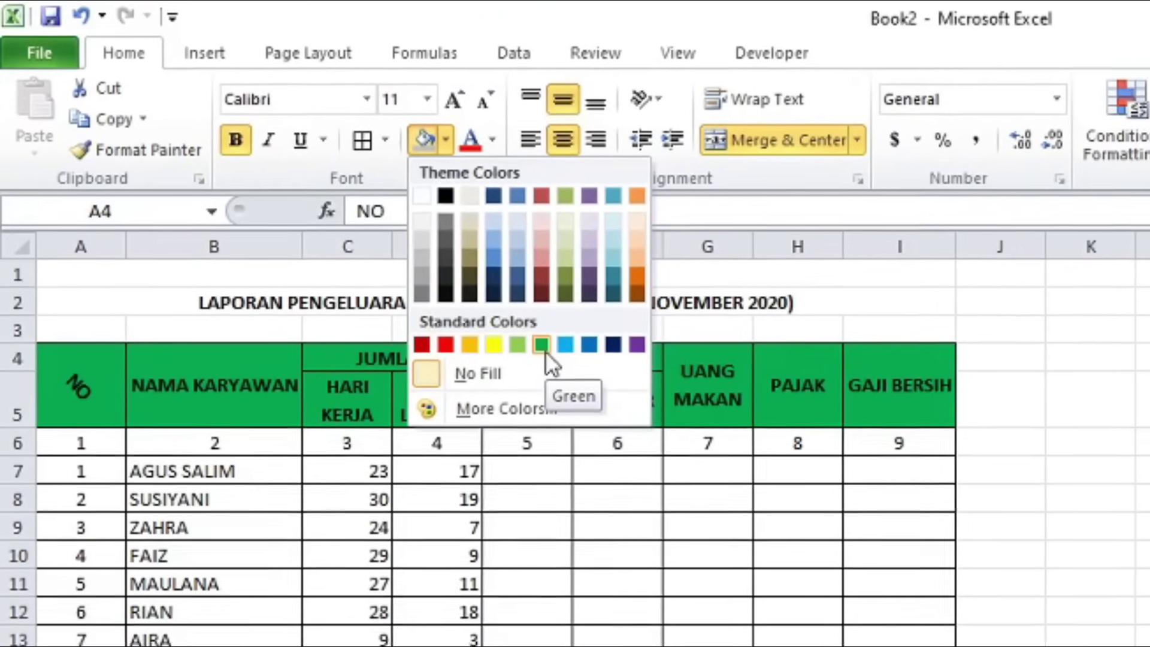
click(520, 331)
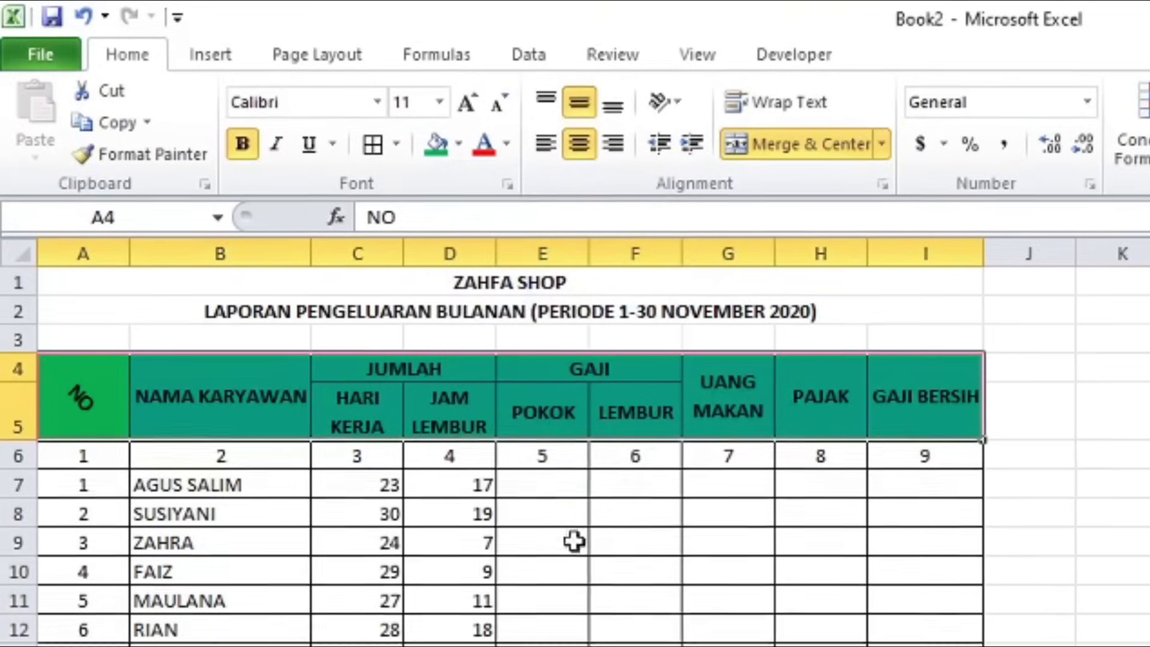
click(563, 534)
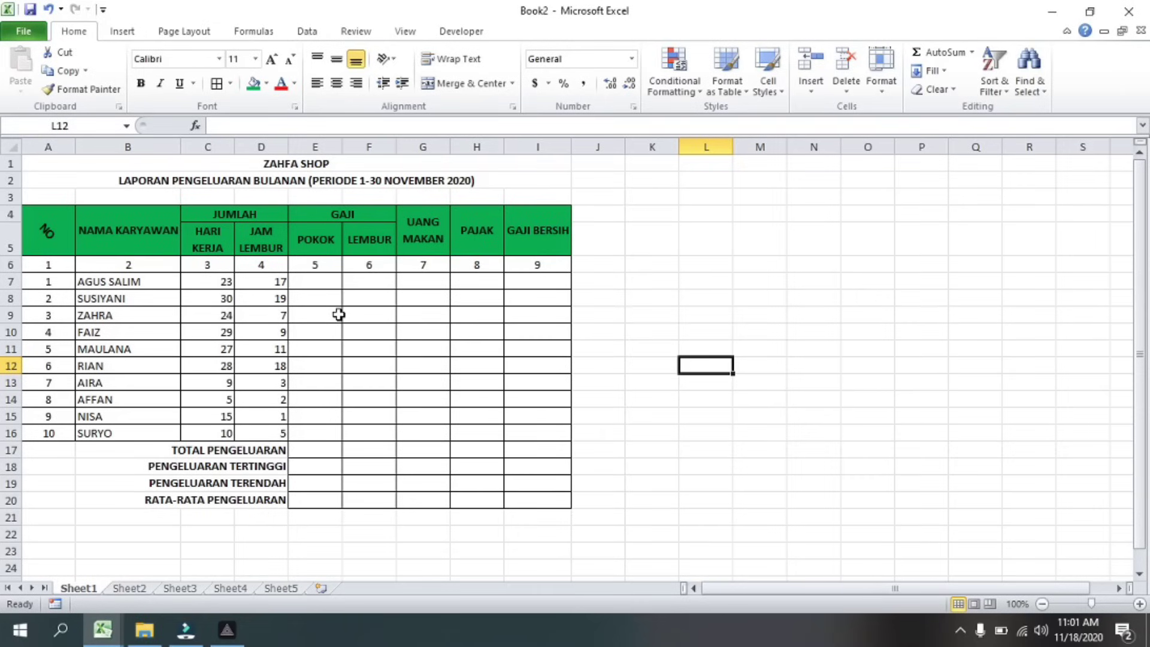
- Save the report as the workbook 'Latihan 1' in a folder on drive D
key(ctrl+s)
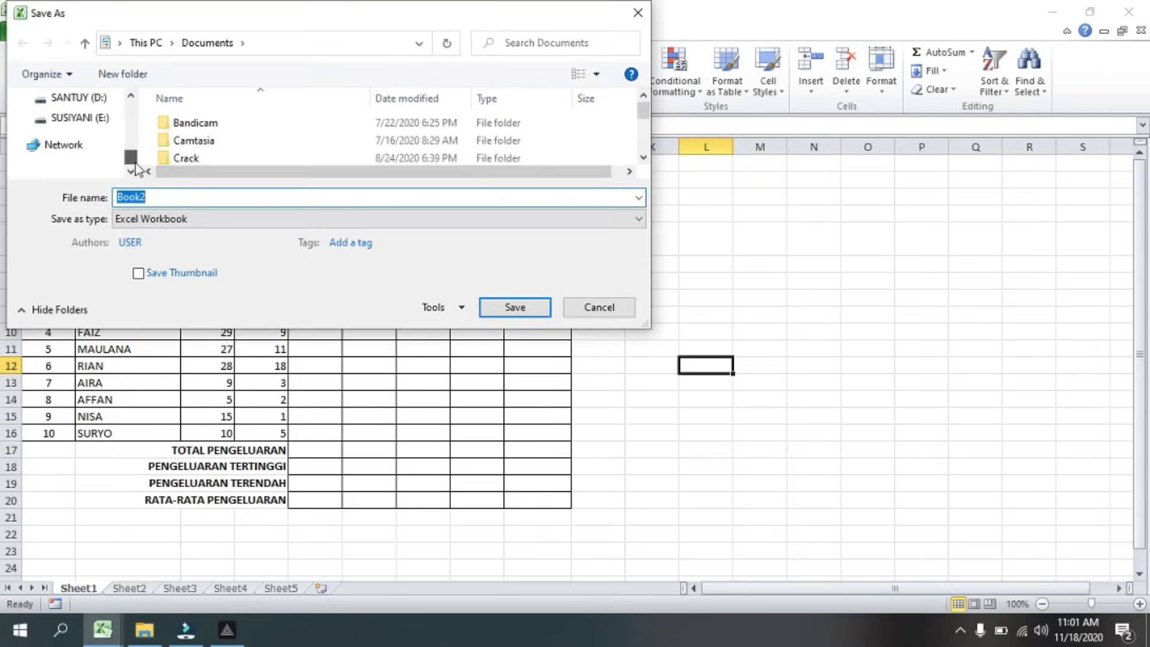
click(83, 118)
click(84, 99)
double_click(201, 118)
text(Latihan 1)
key(Return)
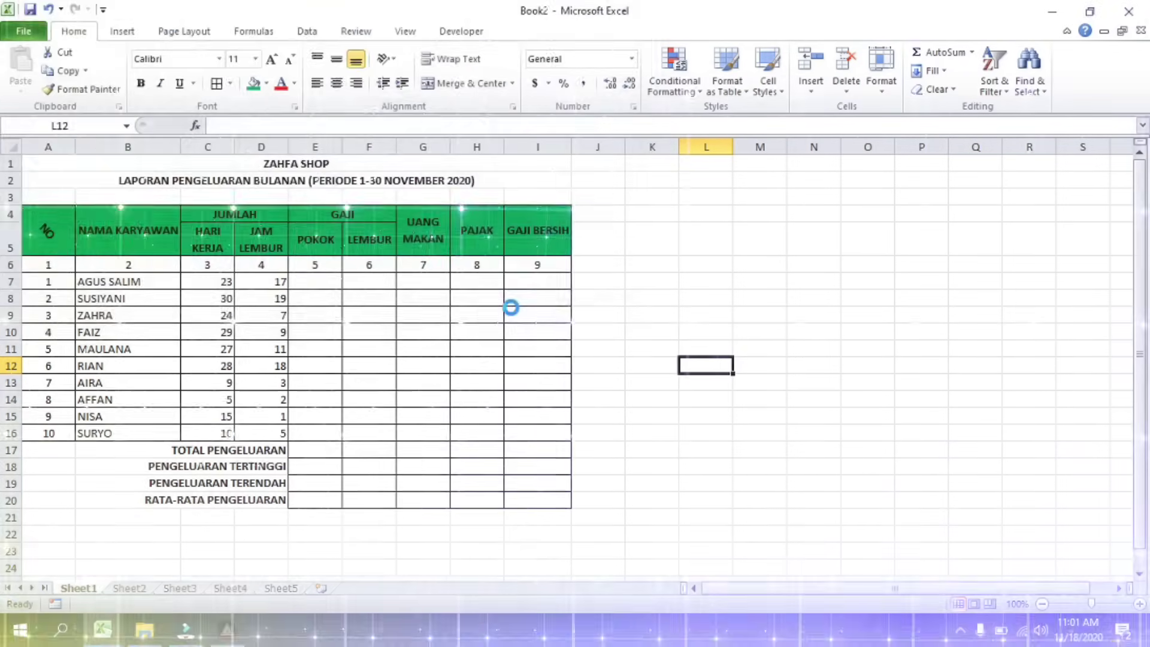
- Close the Latihan 1 workbook window
click(1137, 18)
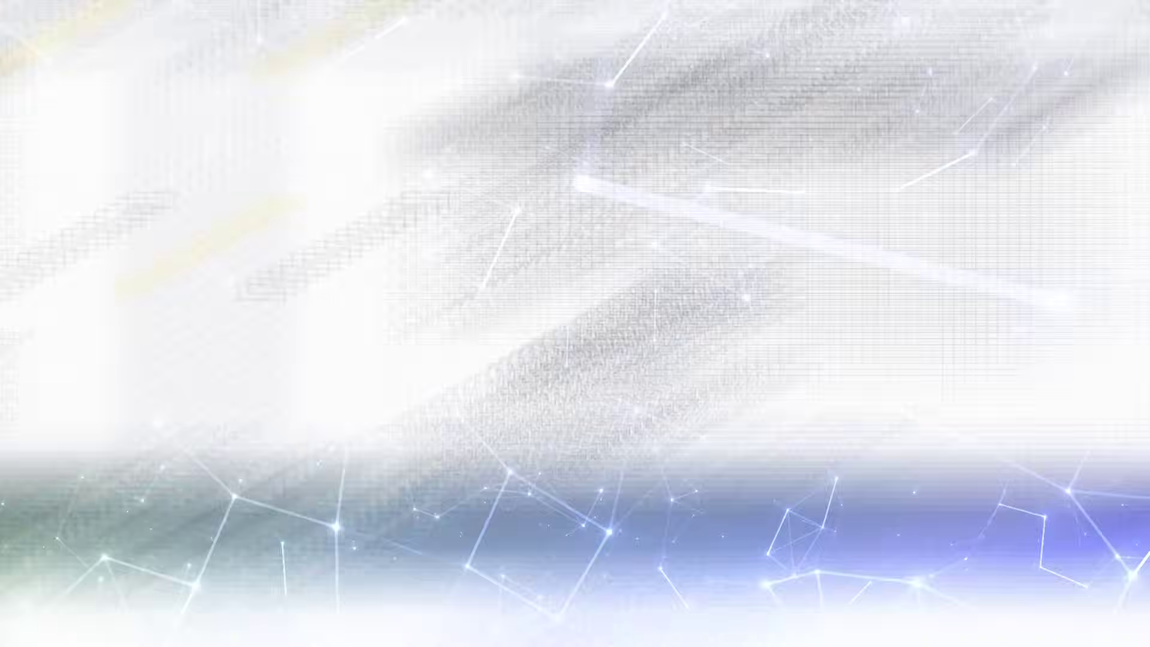